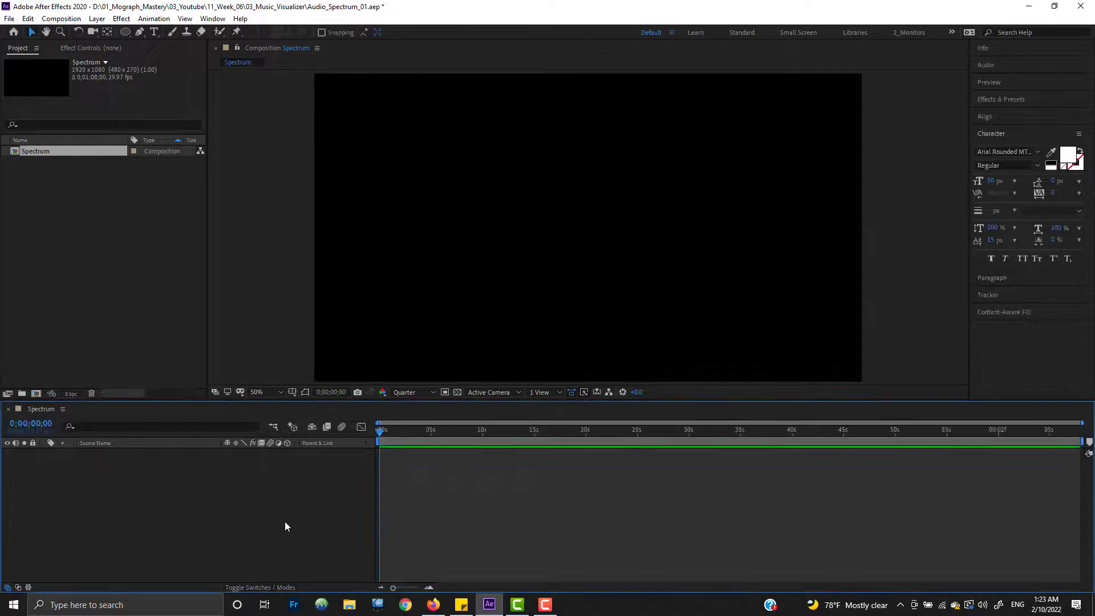
Import the YT-Audio-Dynamic-Sport-Dubstep-FASSounds WAV file into the project.
{"action": "left_click", "coordinate": [9, 19]}
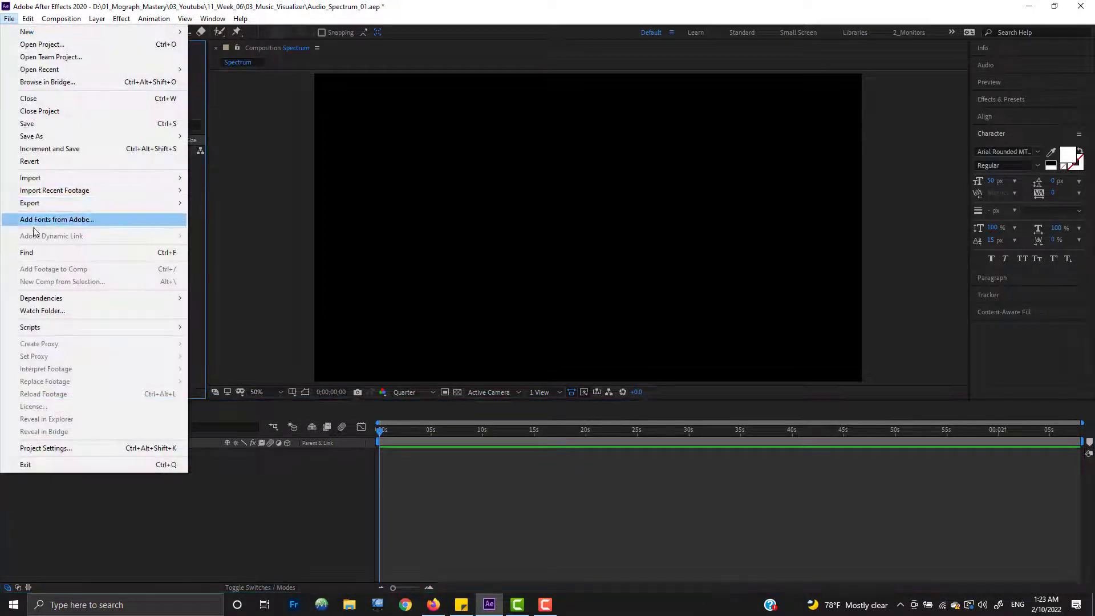
{"action": "mouse_move", "coordinate": [63, 177]}
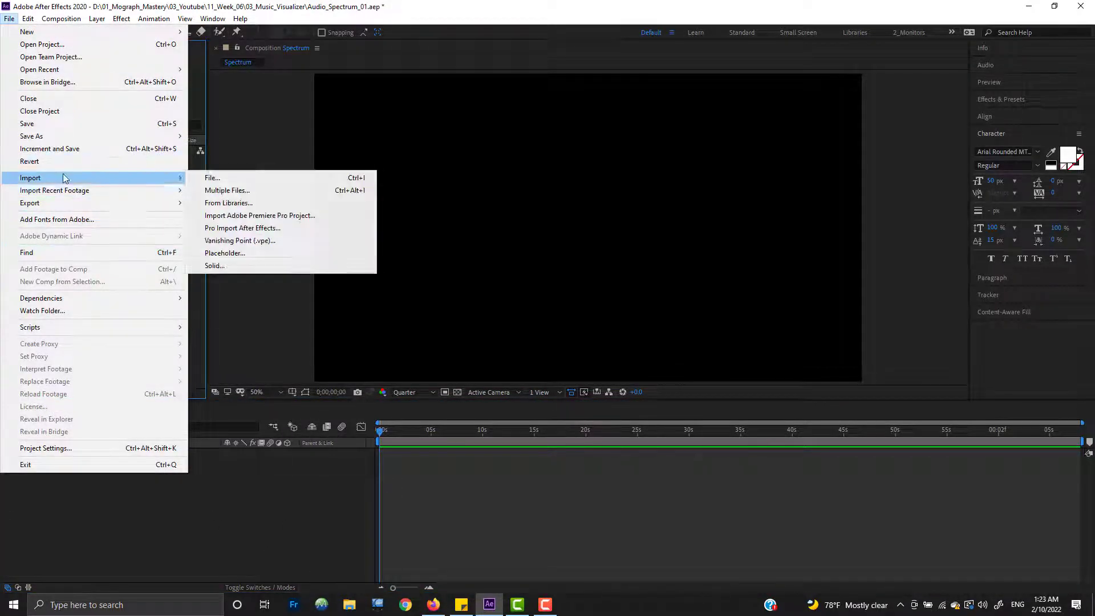
{"action": "left_click", "coordinate": [236, 178]}
{"action": "double_click", "coordinate": [616, 357]}
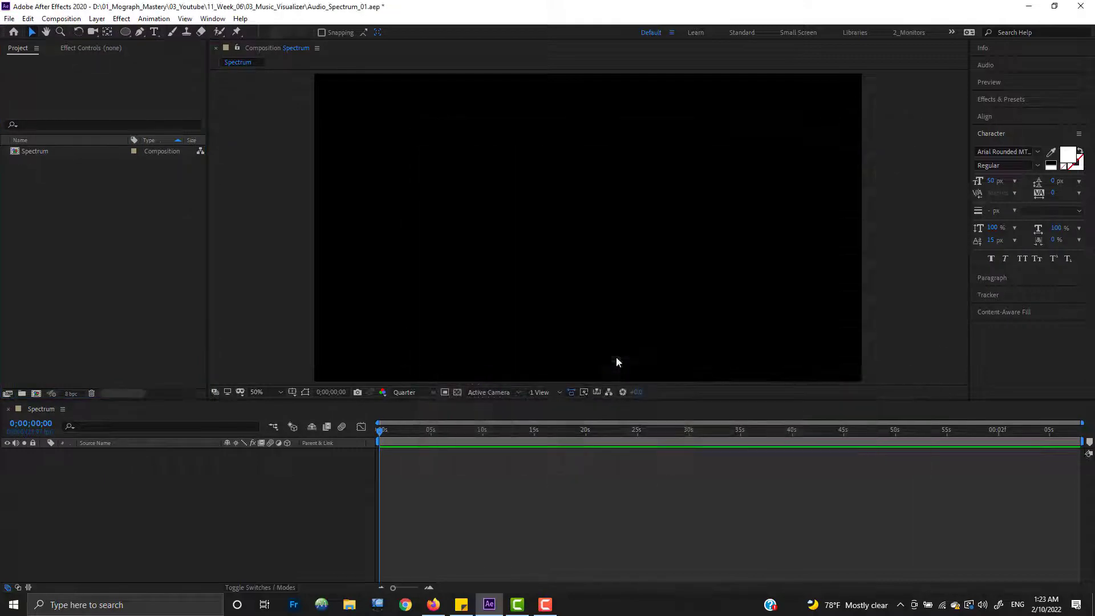
Create a composition from the imported WAV file and rename the composition as Audio.
{"action": "left_click_drag", "start_coordinate": [47, 164], "coordinate": [35, 392]}
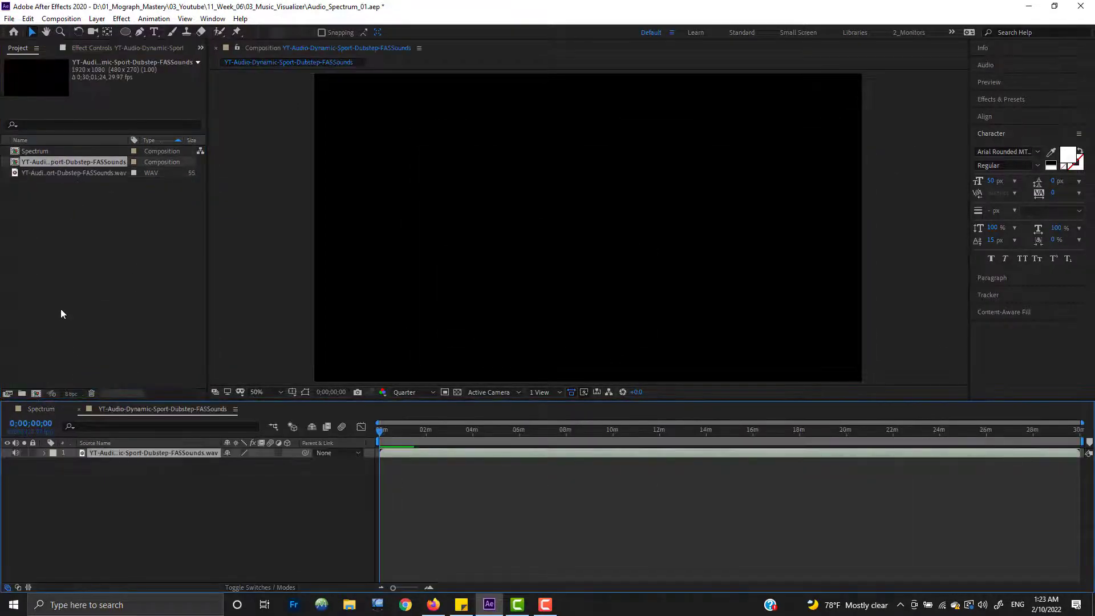
{"action": "left_click", "coordinate": [66, 161]}
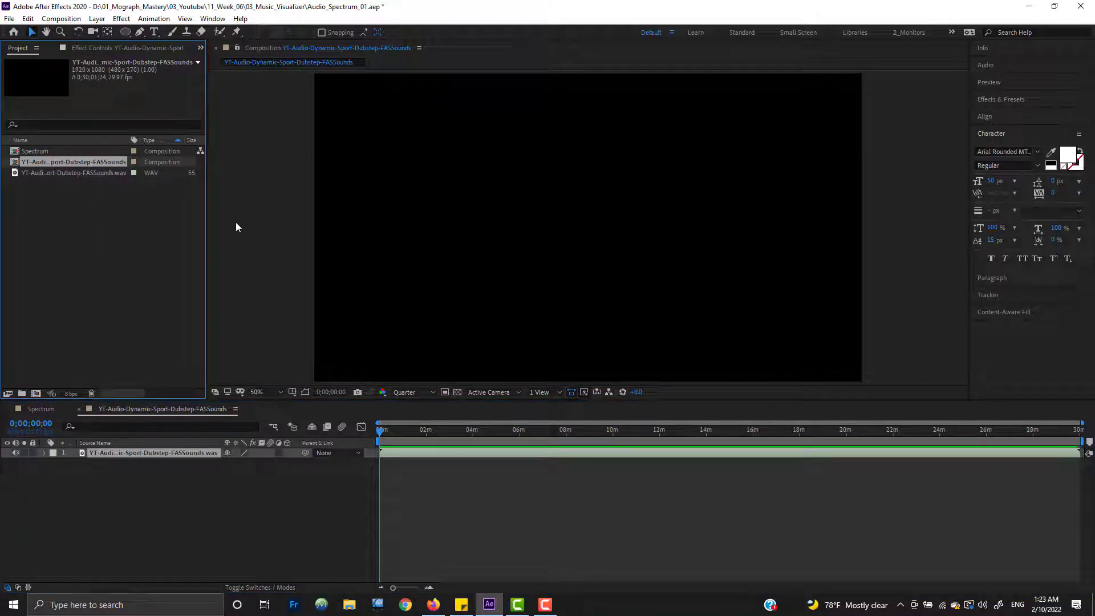
{"action": "key", "text": "Return"}
{"action": "type", "text": "Audio"}
{"action": "key", "text": "Return"}
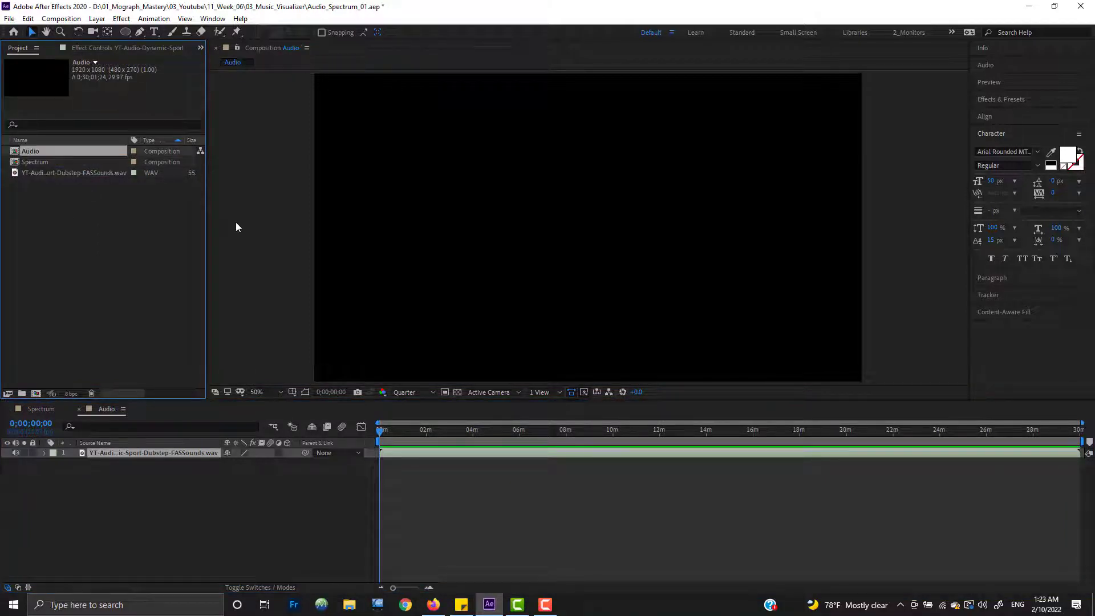
Close the Audio composition so that the Spectrum composition is the one open in the timeline.
{"action": "left_click", "coordinate": [73, 303]}
{"action": "left_click", "coordinate": [147, 509]}
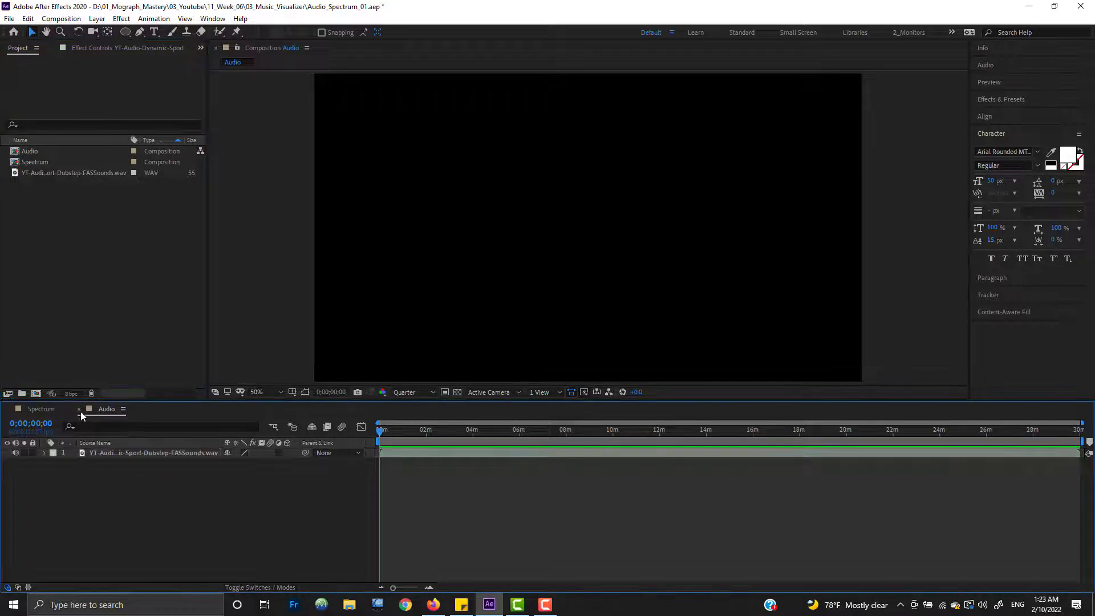
{"action": "left_click", "coordinate": [79, 410]}
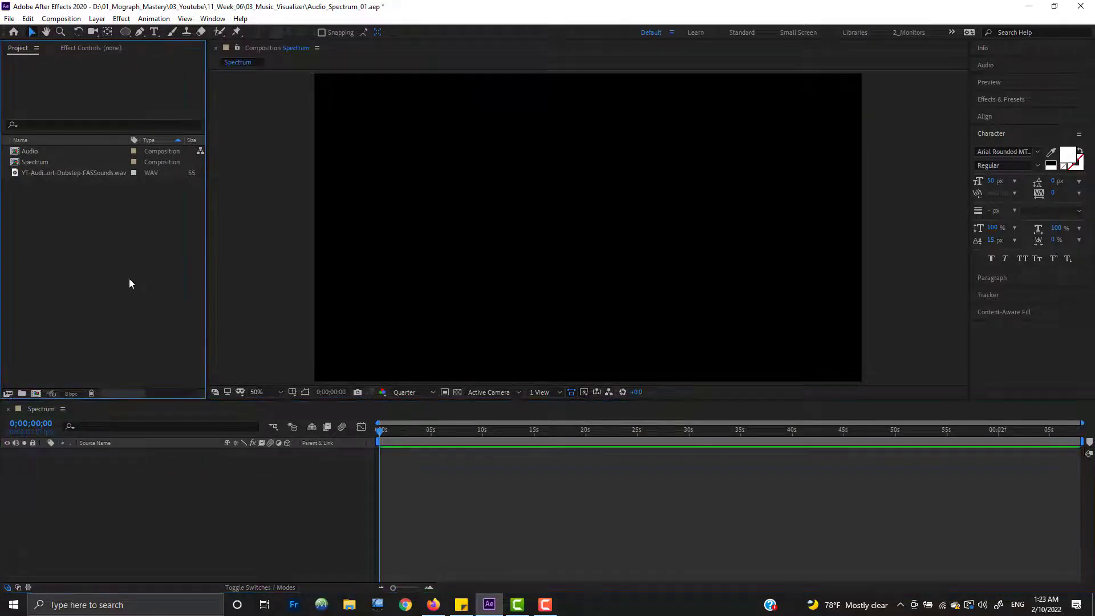
{"action": "double_click", "coordinate": [28, 151]}
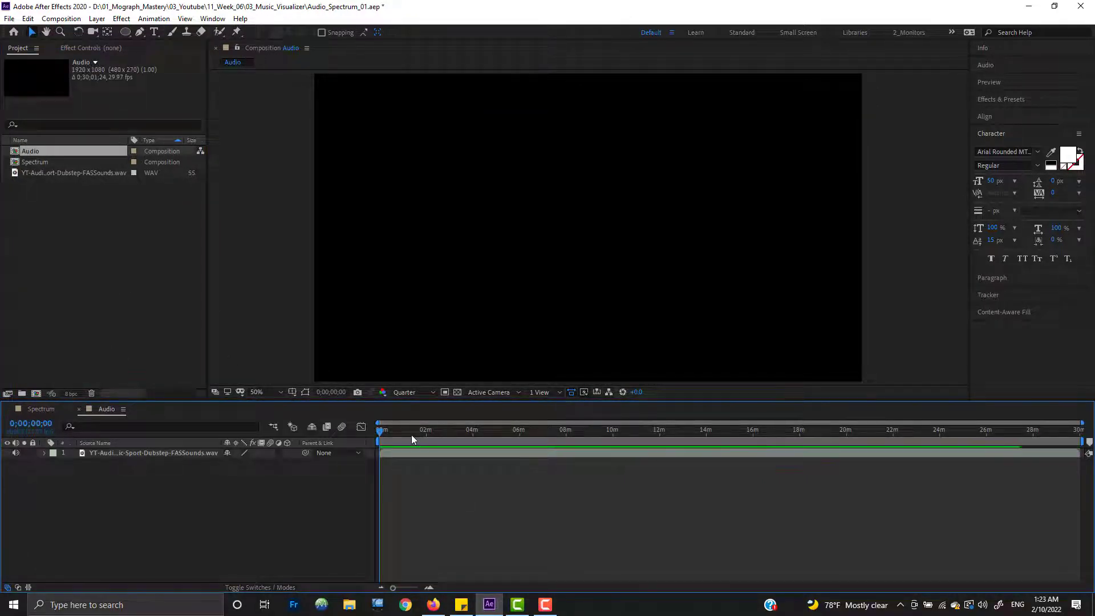
{"action": "left_click", "coordinate": [79, 409]}
{"action": "left_click", "coordinate": [78, 237]}
{"action": "left_click", "coordinate": [70, 163]}
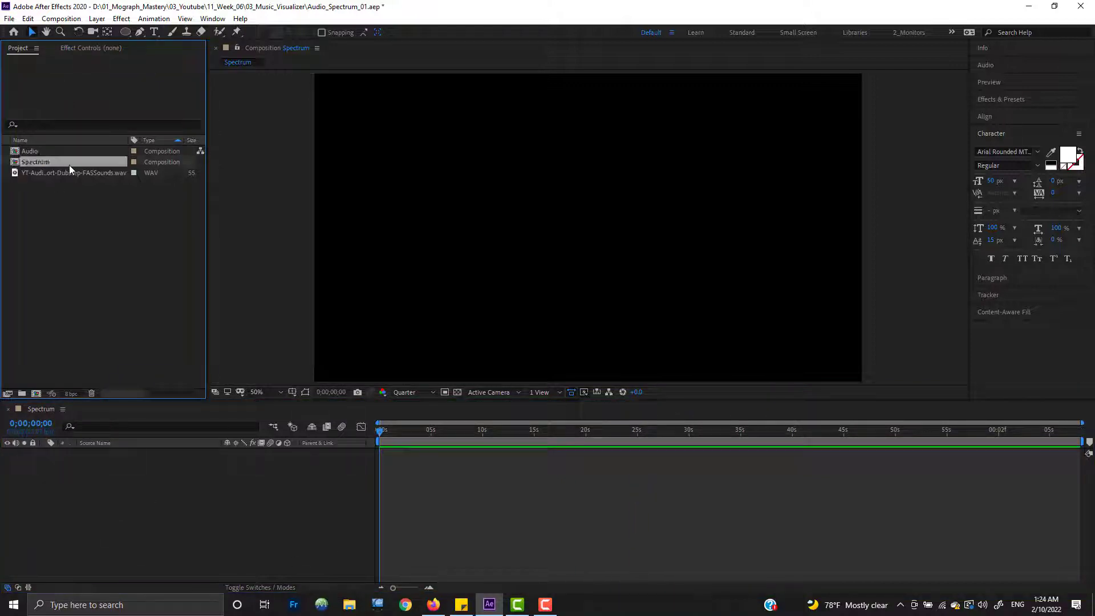
{"action": "left_click", "coordinate": [73, 173]}
{"action": "left_click", "coordinate": [38, 163]}
{"action": "left_click", "coordinate": [114, 354]}
{"action": "left_click", "coordinate": [198, 525]}
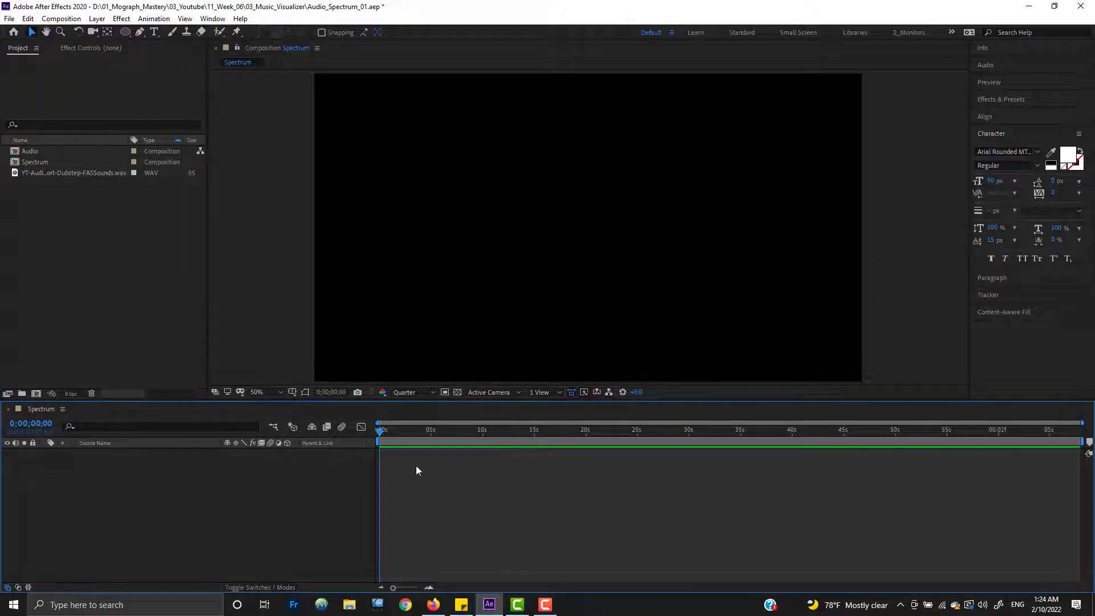
{"action": "left_click", "coordinate": [55, 189]}
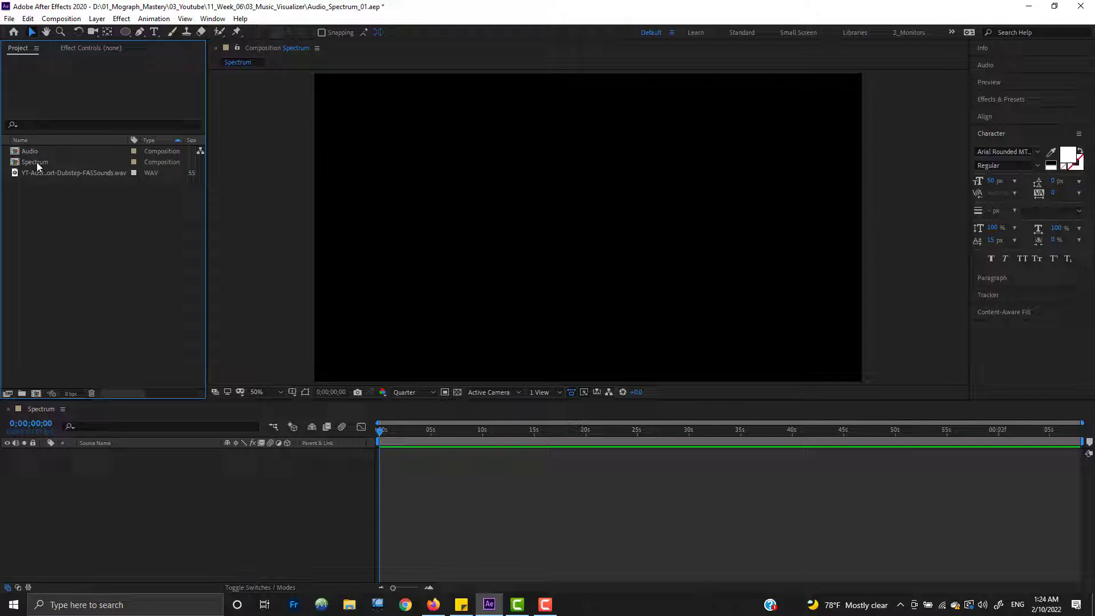
{"action": "left_click", "coordinate": [36, 162]}
{"action": "left_click", "coordinate": [104, 296]}
{"action": "left_click", "coordinate": [129, 501]}
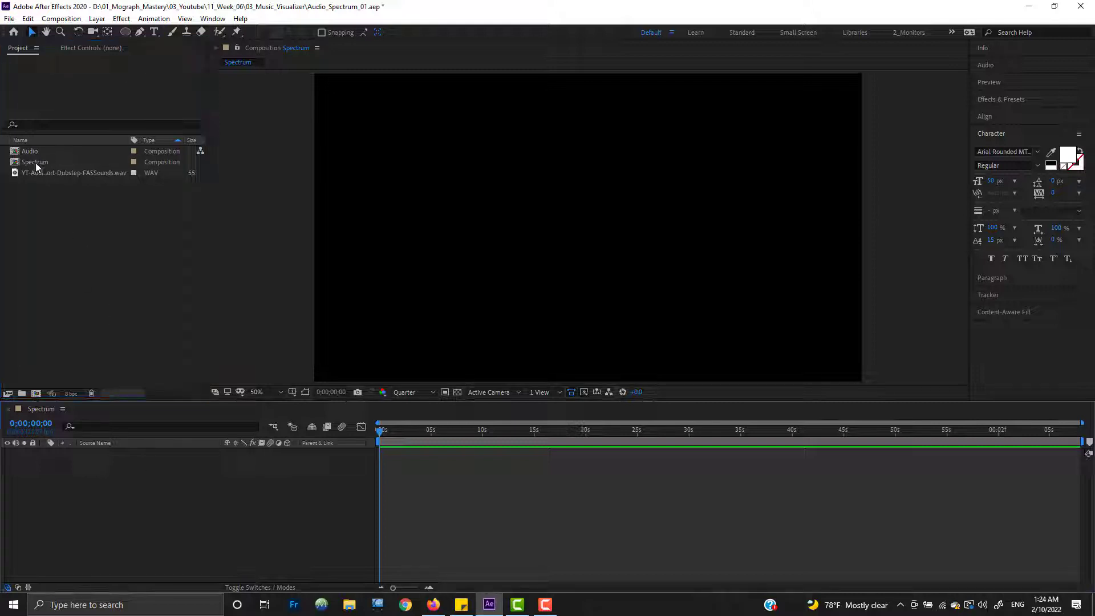
Add the Audio composition as a layer in the Spectrum timeline, view its audio waveform and collapse the layer again.
{"action": "left_click_drag", "start_coordinate": [32, 151], "coordinate": [141, 554]}
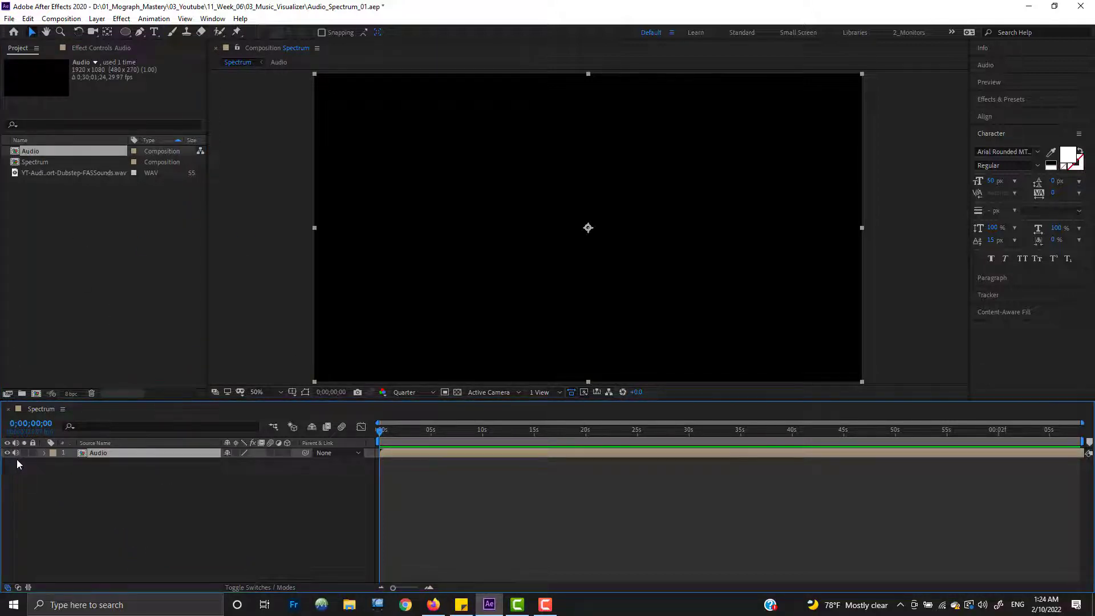
{"action": "left_click", "coordinate": [43, 453]}
{"action": "left_click", "coordinate": [54, 472]}
{"action": "left_click", "coordinate": [64, 492]}
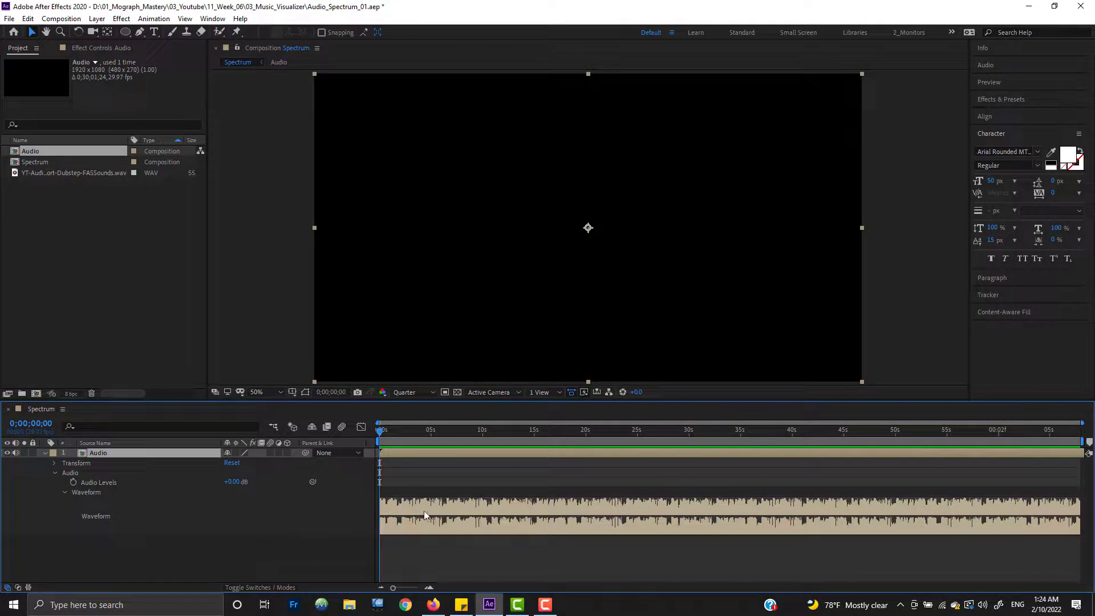
{"action": "left_click", "coordinate": [45, 453]}
{"action": "left_click", "coordinate": [155, 542]}
{"action": "left_click", "coordinate": [98, 454]}
{"action": "left_click", "coordinate": [152, 543]}
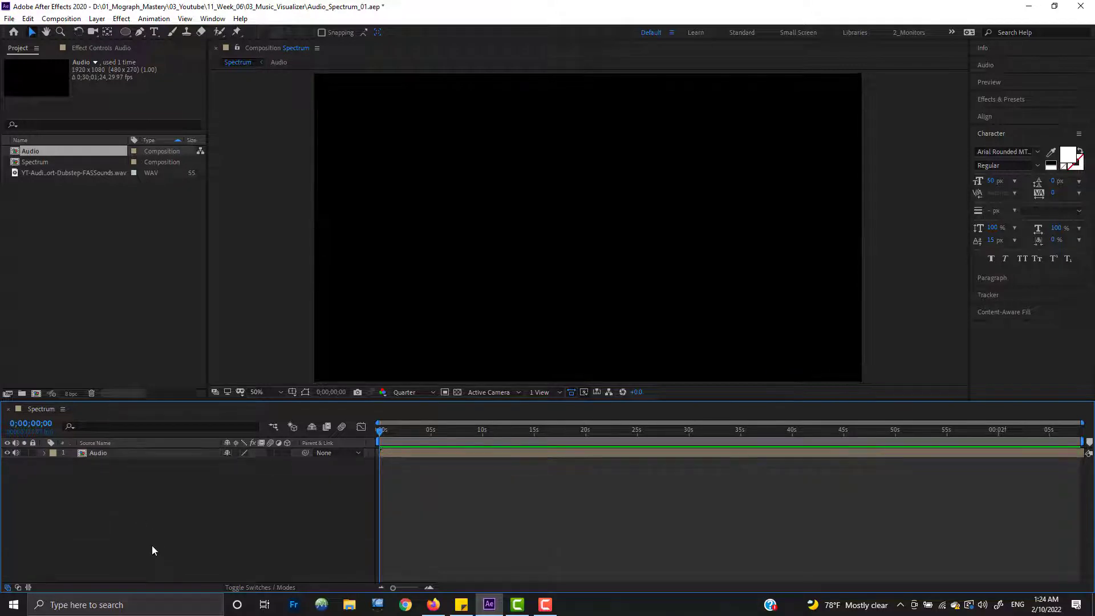
Create a white 1920 x 1080 px solid layer named audio_spectrum above the Audio layer.
{"action": "left_click", "coordinate": [97, 19]}
{"action": "mouse_move", "coordinate": [114, 32]}
{"action": "left_click", "coordinate": [291, 44]}
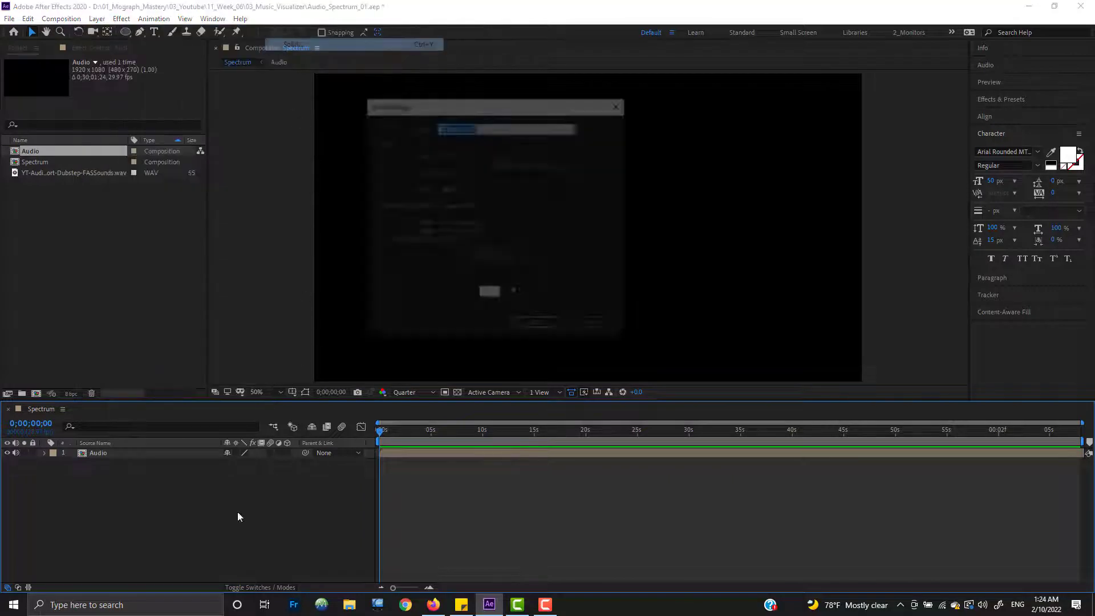
{"action": "type", "text": "a"}
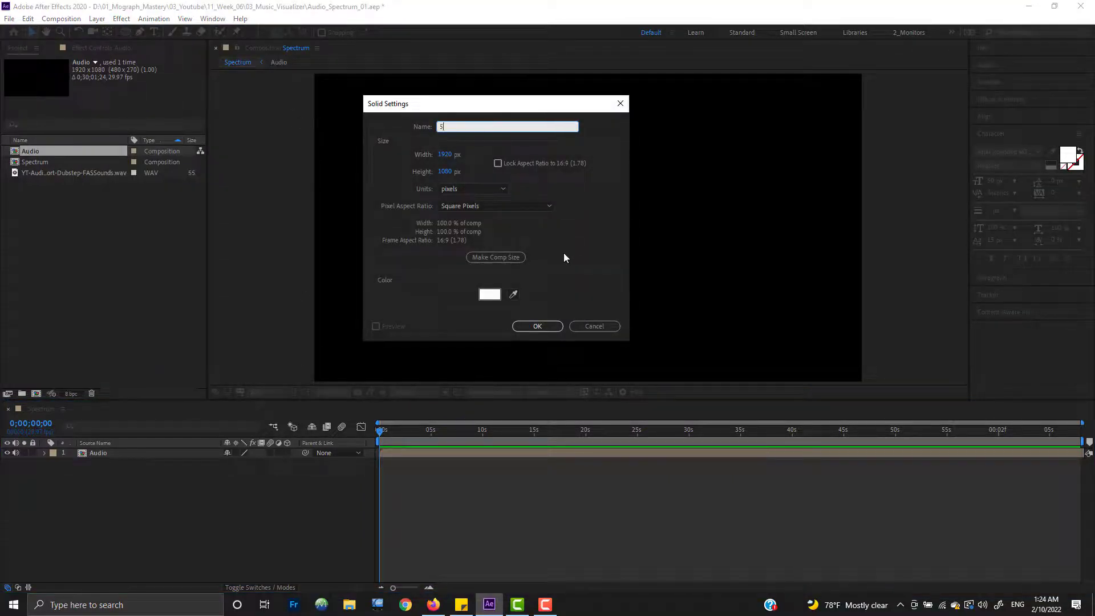
{"action": "type", "text": "udio_spectrum"}
{"action": "key", "text": "Return"}
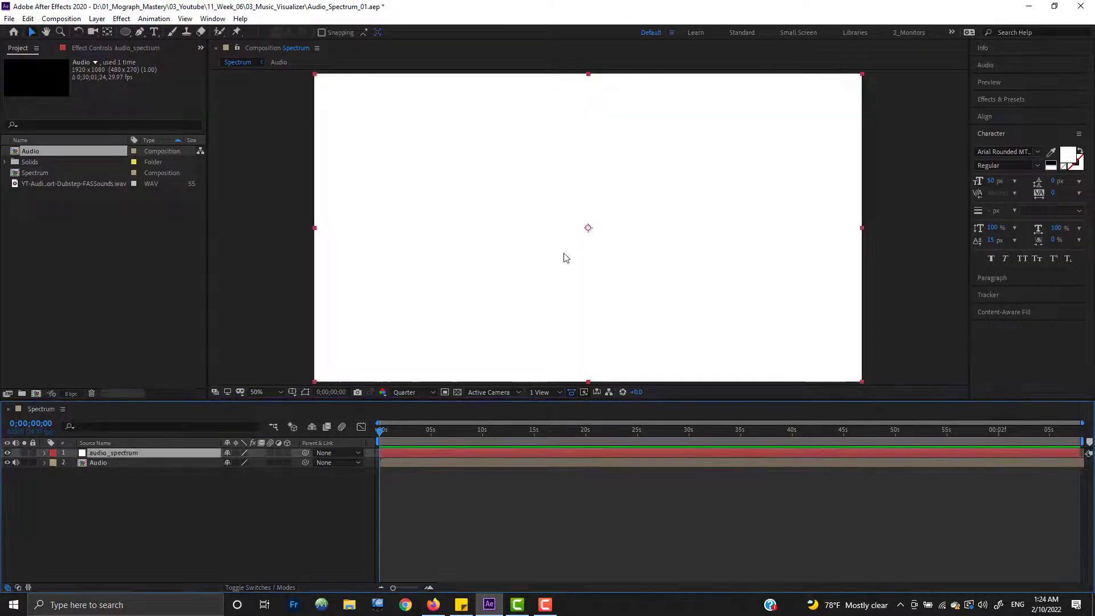
Apply the Audio Spectrum effect to the audio_spectrum solid and set its audio layer to 2. Audio.
{"action": "right_click", "coordinate": [121, 453]}
{"action": "mouse_move", "coordinate": [188, 308]}
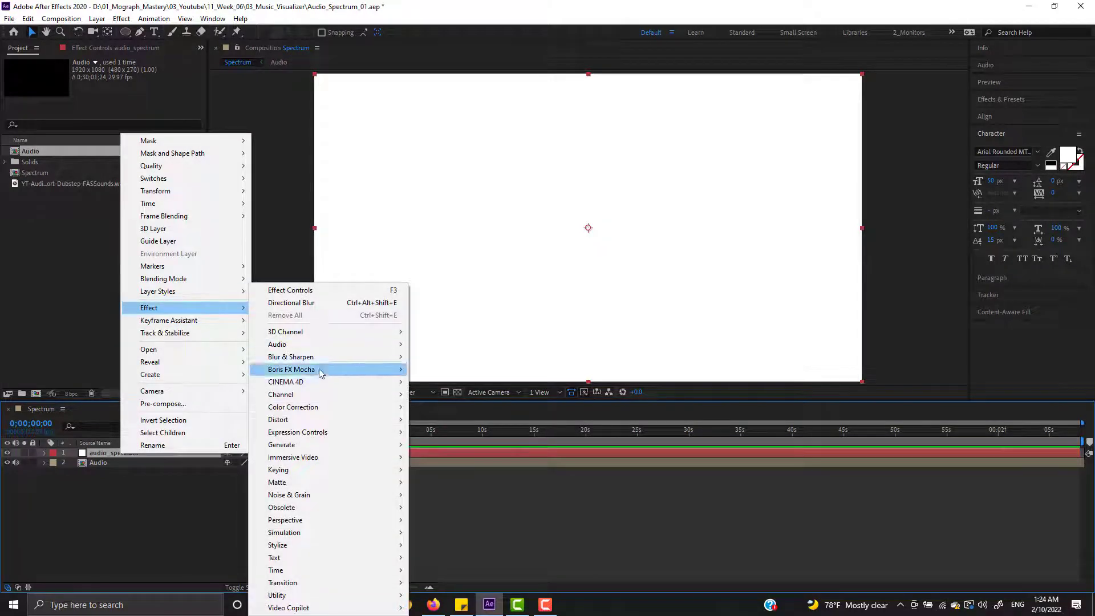
{"action": "mouse_move", "coordinate": [317, 442]}
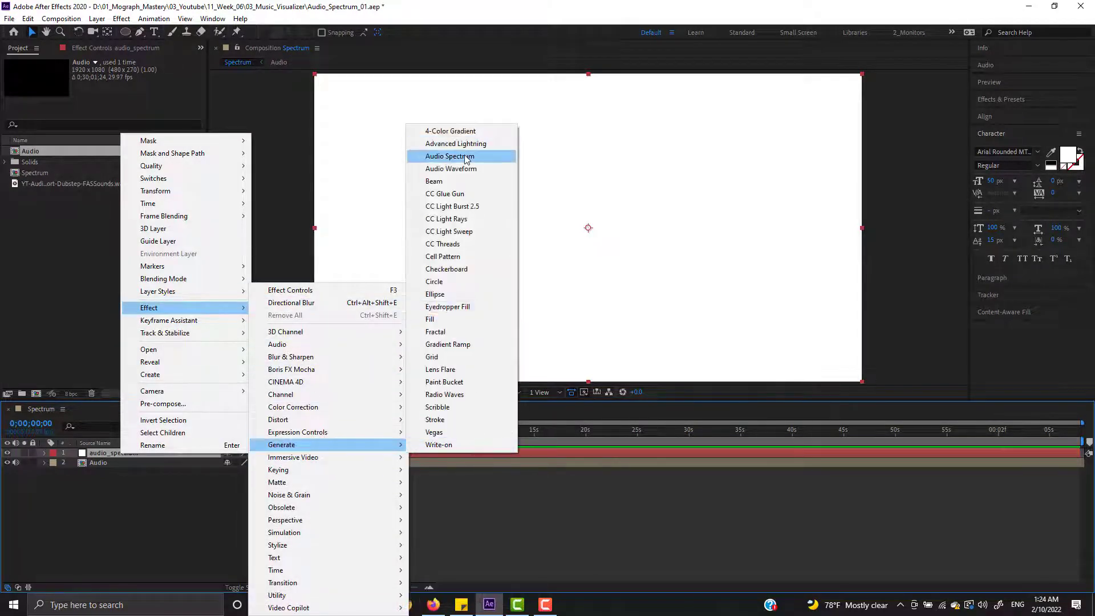
{"action": "left_click", "coordinate": [467, 157]}
{"action": "left_click", "coordinate": [137, 81]}
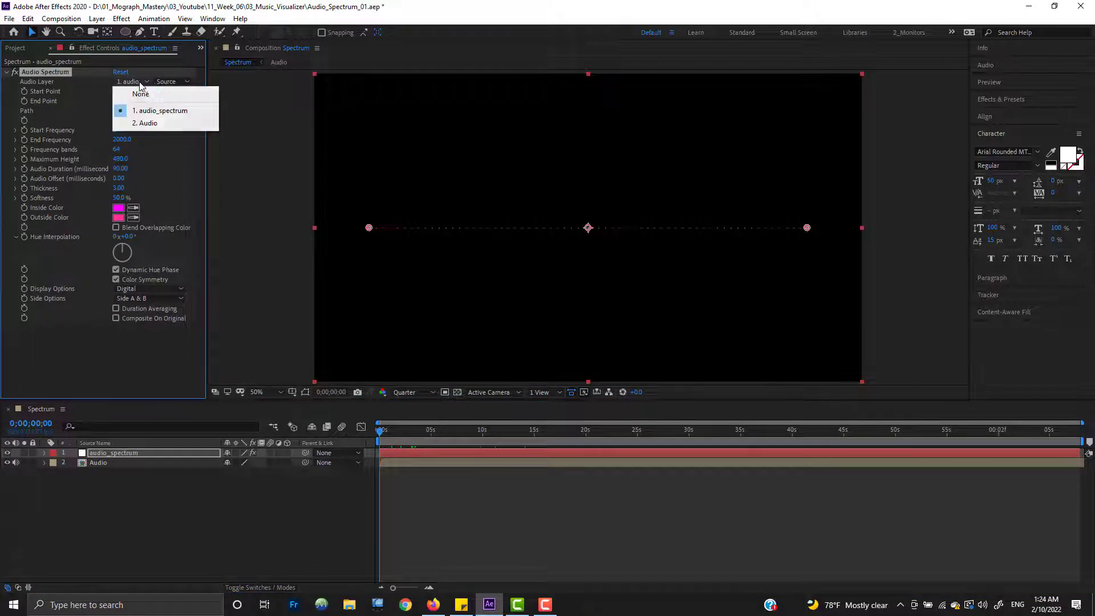
{"action": "left_click", "coordinate": [150, 123]}
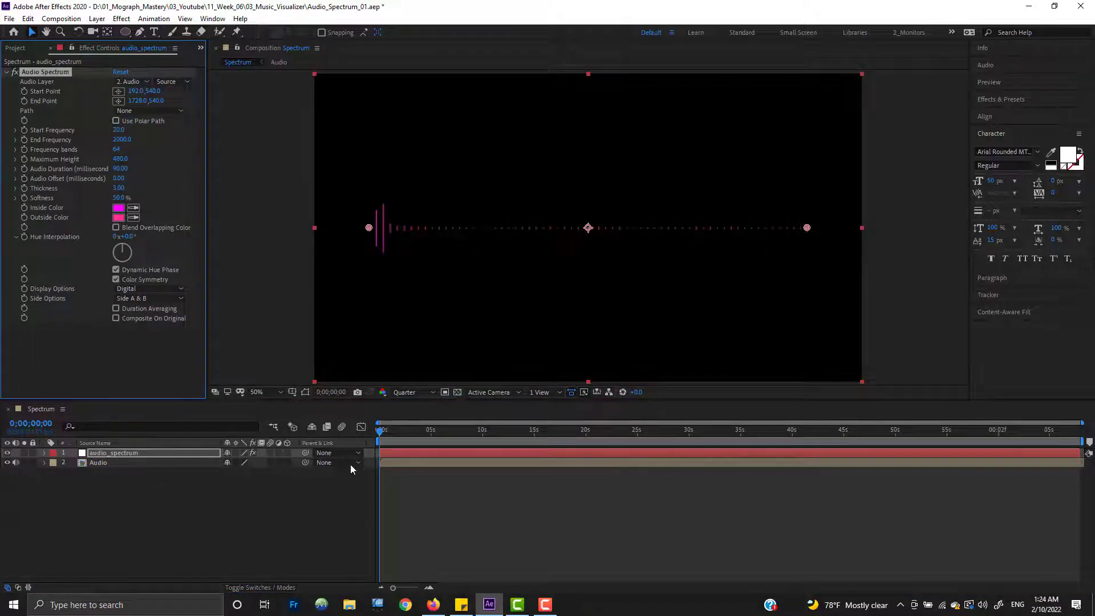
Scrub through the timeline to preview the spectrum and inspect the effect's audio layer and source choices without altering them.
{"action": "left_click_drag", "start_coordinate": [390, 434], "coordinate": [534, 442]}
{"action": "left_click_drag", "start_coordinate": [403, 432], "coordinate": [445, 435]}
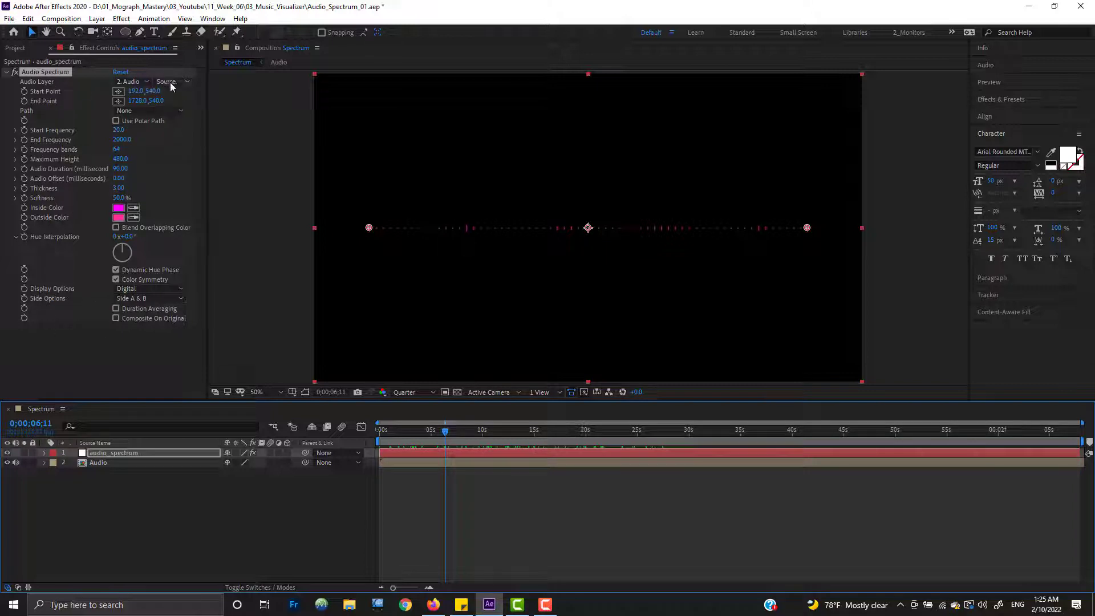
{"action": "left_click", "coordinate": [146, 82]}
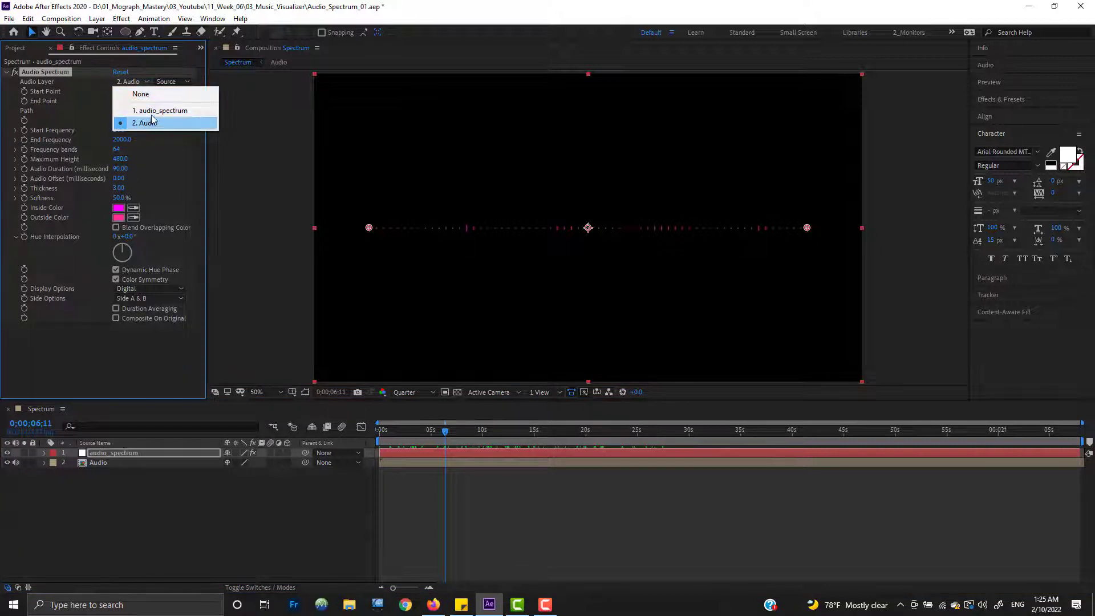
{"action": "left_click", "coordinate": [2, 119]}
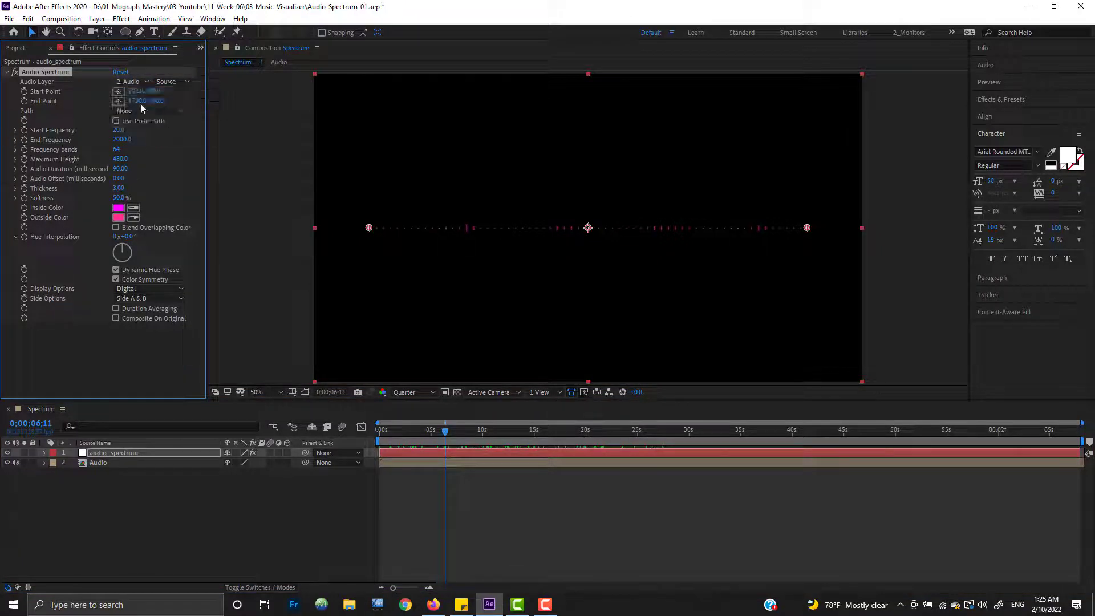
{"action": "left_click", "coordinate": [174, 81]}
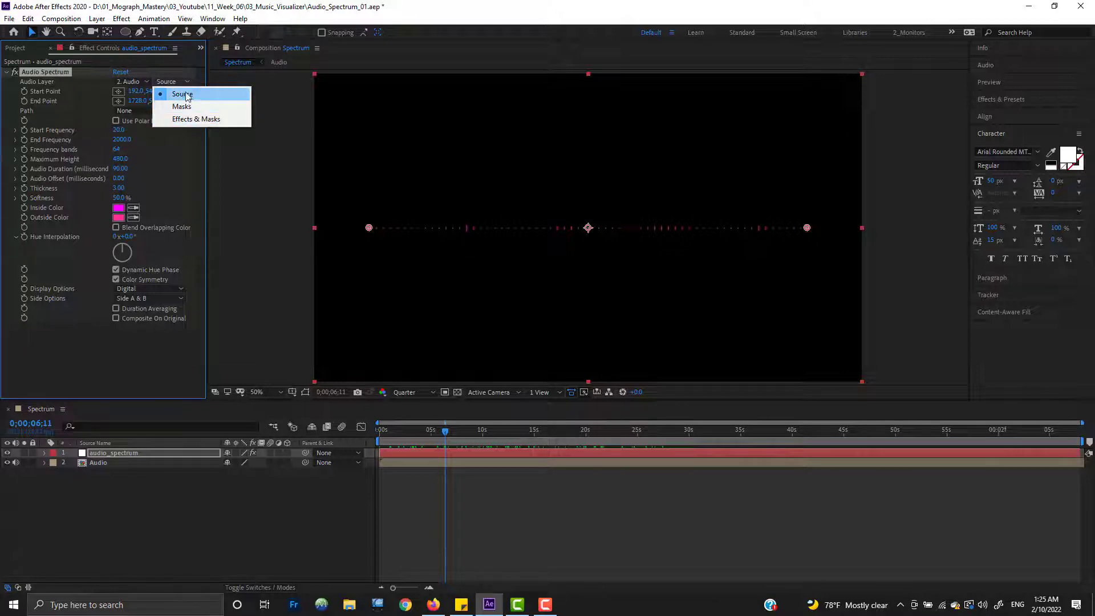
{"action": "left_click", "coordinate": [135, 352]}
{"action": "left_click", "coordinate": [135, 354]}
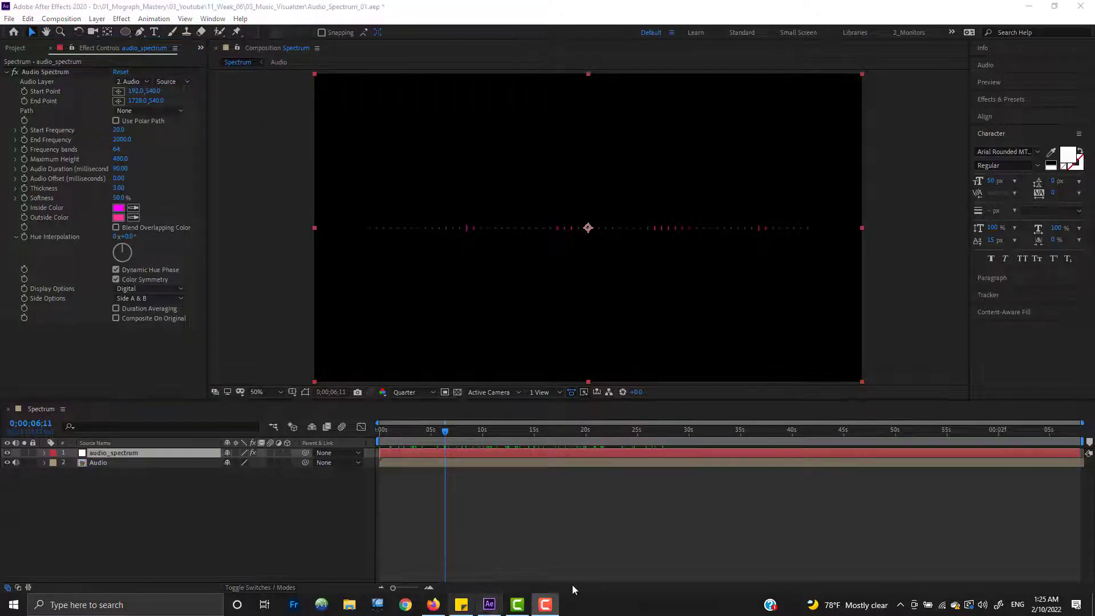
Switch to Firefox, read the Audio Layer description in Adobe's Audio Spectrum effect help and return to After Effects.
{"action": "left_click", "coordinate": [433, 605]}
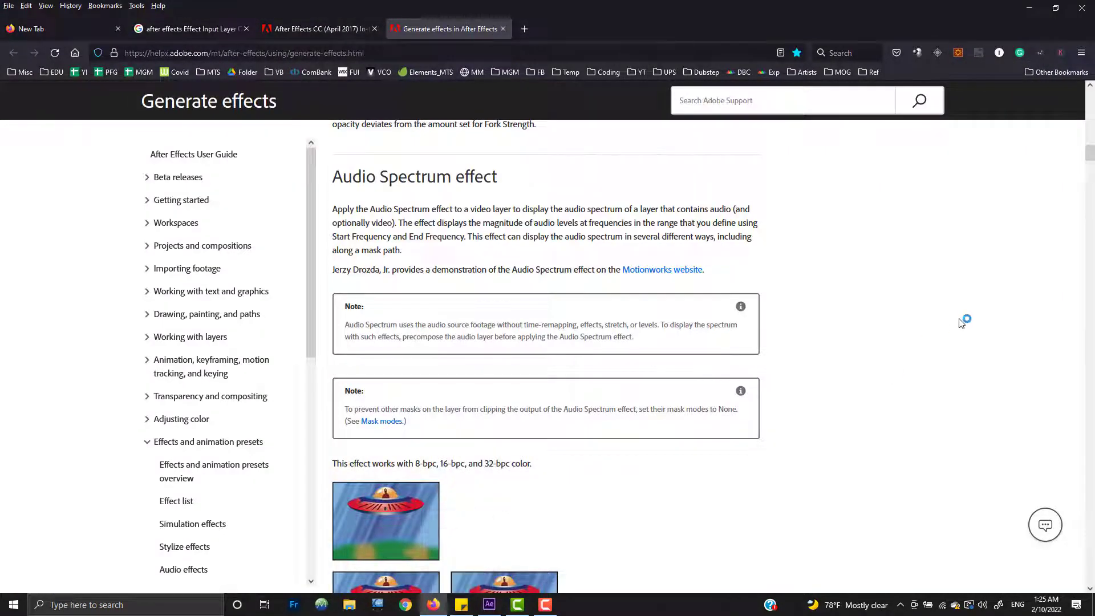
{"action": "scroll", "coordinate": [556, 290], "scroll_direction": "down", "scroll_amount": 3}
{"action": "scroll", "coordinate": [553, 289], "scroll_direction": "down", "scroll_amount": 5}
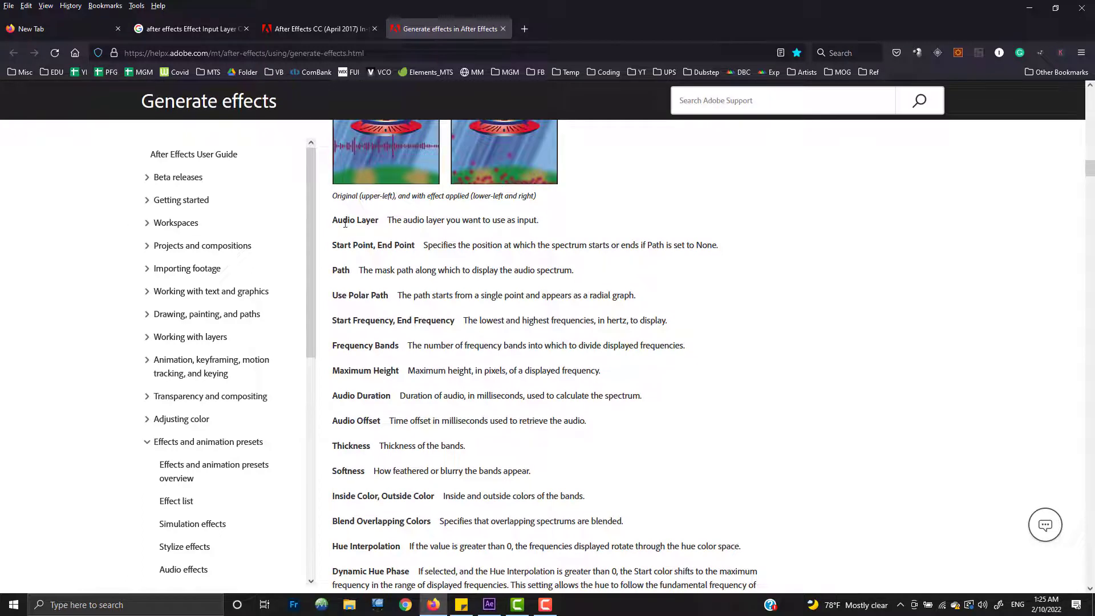
{"action": "left_click_drag", "start_coordinate": [342, 221], "coordinate": [419, 220]}
{"action": "left_click_drag", "start_coordinate": [417, 221], "coordinate": [567, 231]}
{"action": "left_click", "coordinate": [566, 231]}
{"action": "left_click", "coordinate": [1021, 9]}
Review the Source, Masks and Effects & Masks options for the audio layer and move the playhead to 0;00;13;11.
{"action": "left_click", "coordinate": [192, 80]}
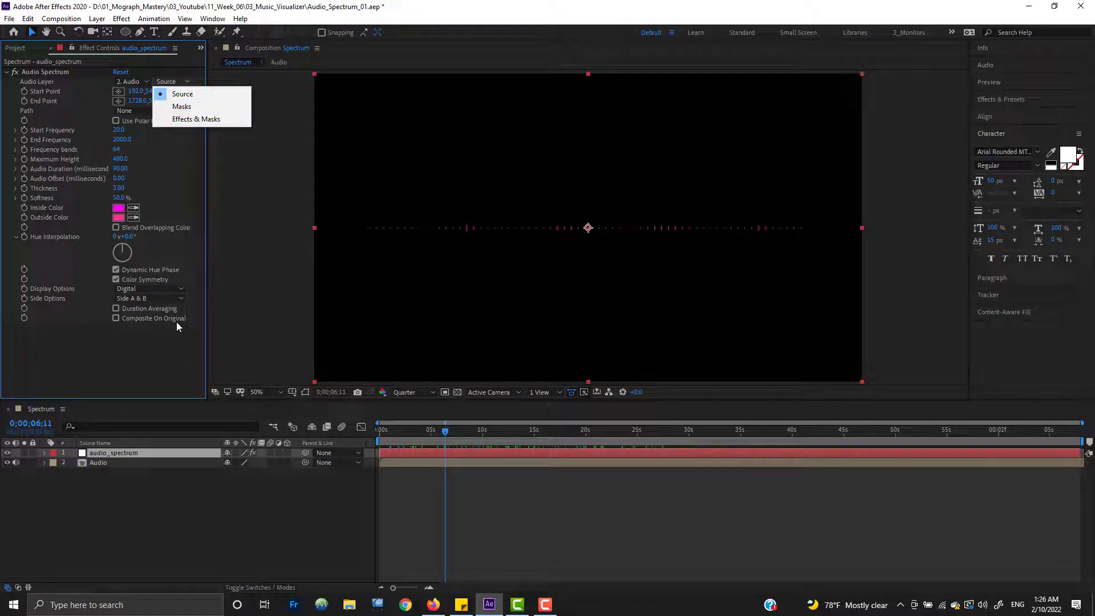
{"action": "left_click", "coordinate": [128, 370]}
{"action": "left_click", "coordinate": [77, 499]}
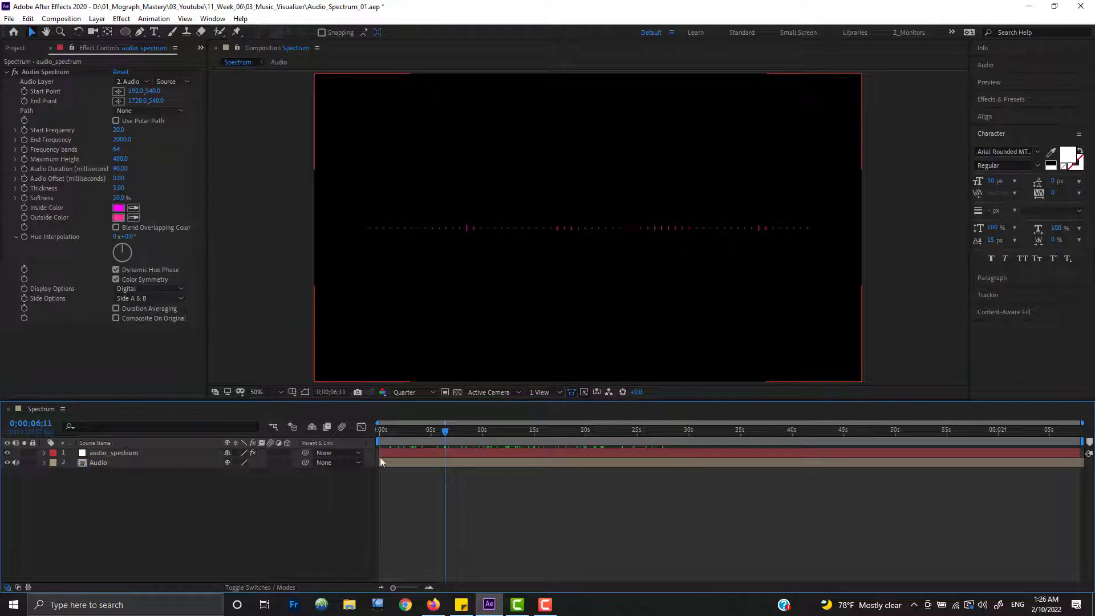
{"action": "left_click_drag", "start_coordinate": [463, 431], "coordinate": [517, 431]}
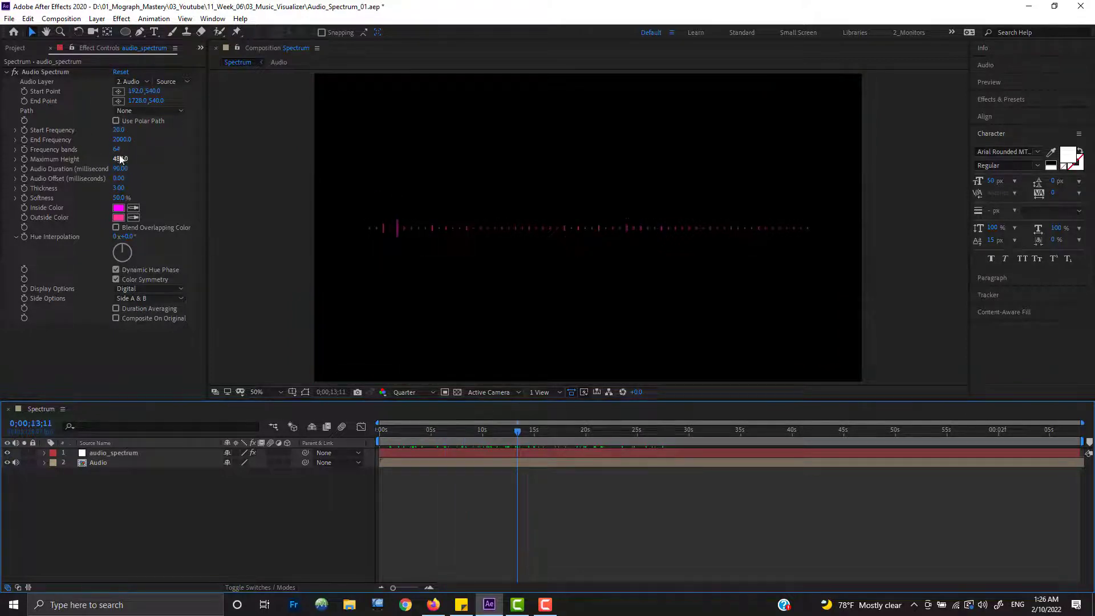
Add a new adjustment layer above the audio_spectrum solid in the Spectrum composition.
{"action": "left_click", "coordinate": [96, 18]}
{"action": "mouse_move", "coordinate": [136, 33]}
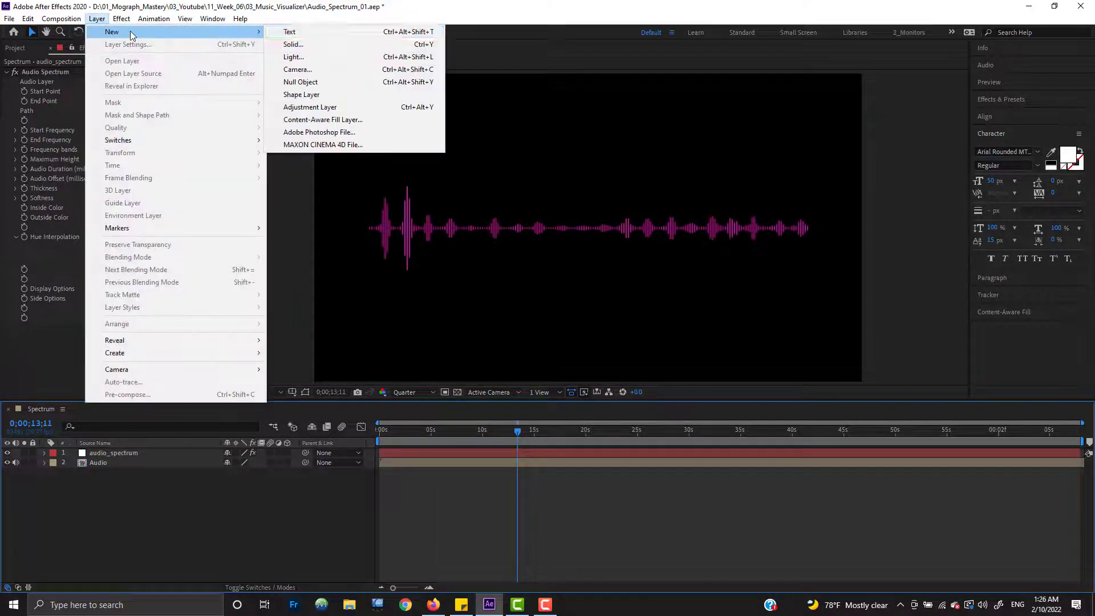
{"action": "left_click", "coordinate": [336, 109]}
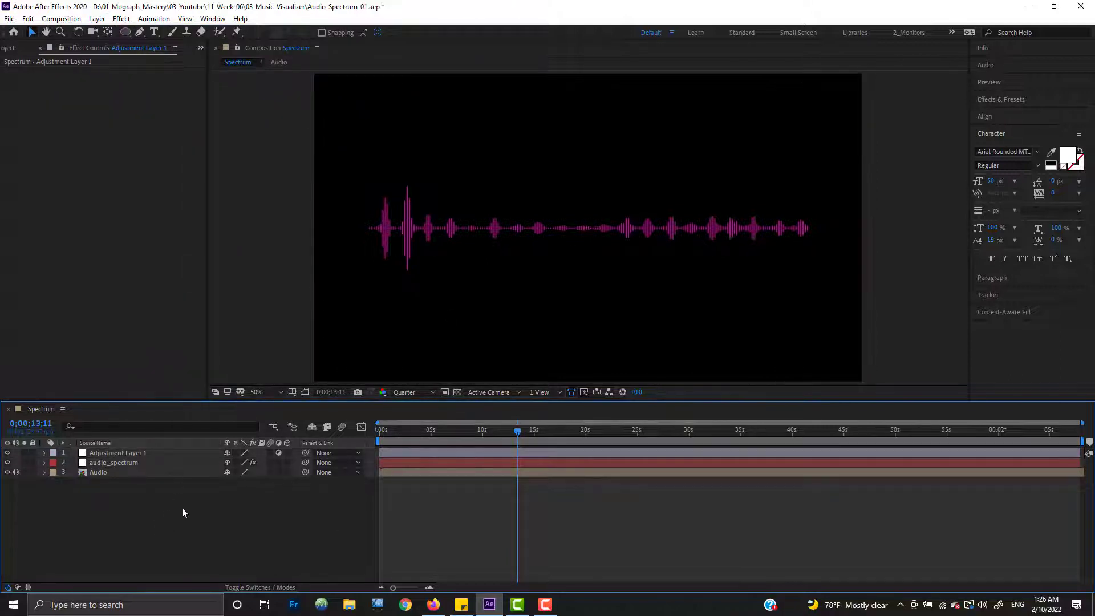
Create a white solid above the adjustment layer in the Spectrum composition.
{"action": "left_click", "coordinate": [97, 18]}
{"action": "mouse_move", "coordinate": [114, 32]}
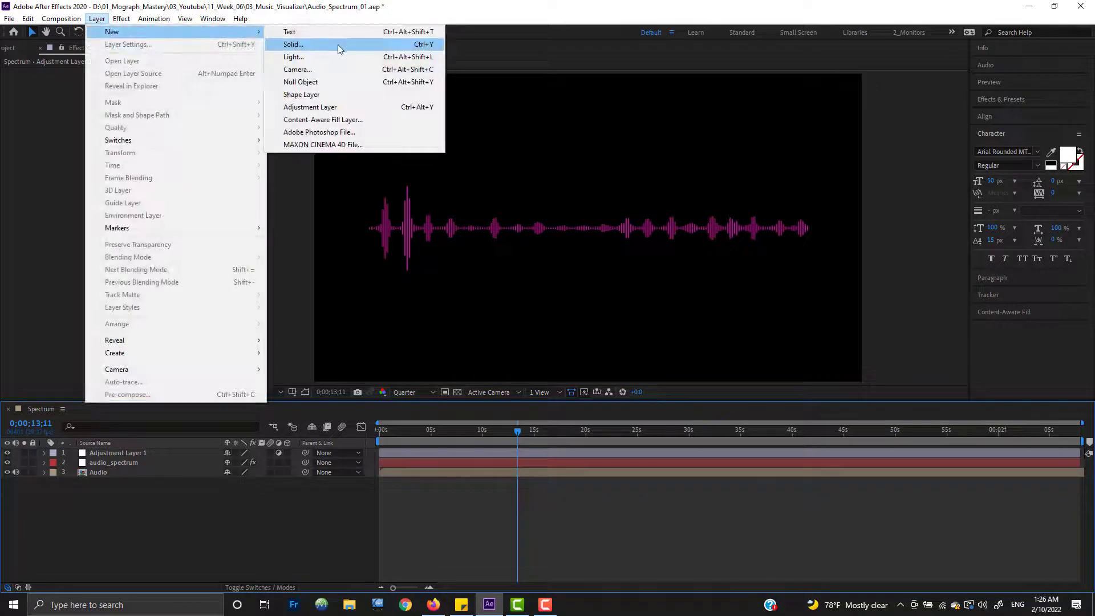
{"action": "left_click", "coordinate": [308, 45]}
{"action": "left_click", "coordinate": [542, 327]}
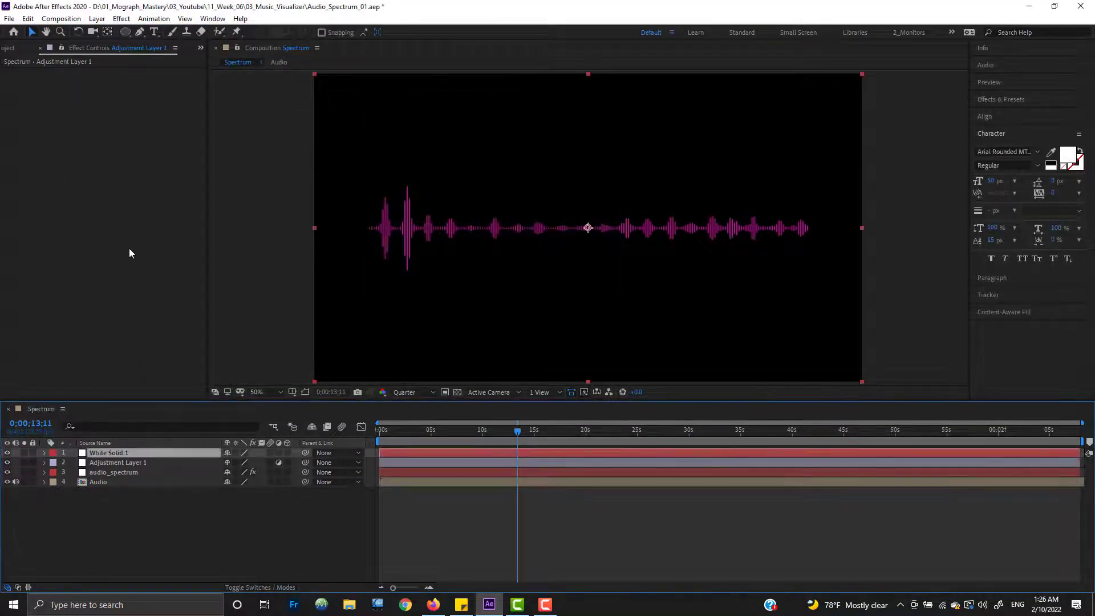
{"action": "left_click", "coordinate": [135, 471]}
{"action": "left_click", "coordinate": [172, 82]}
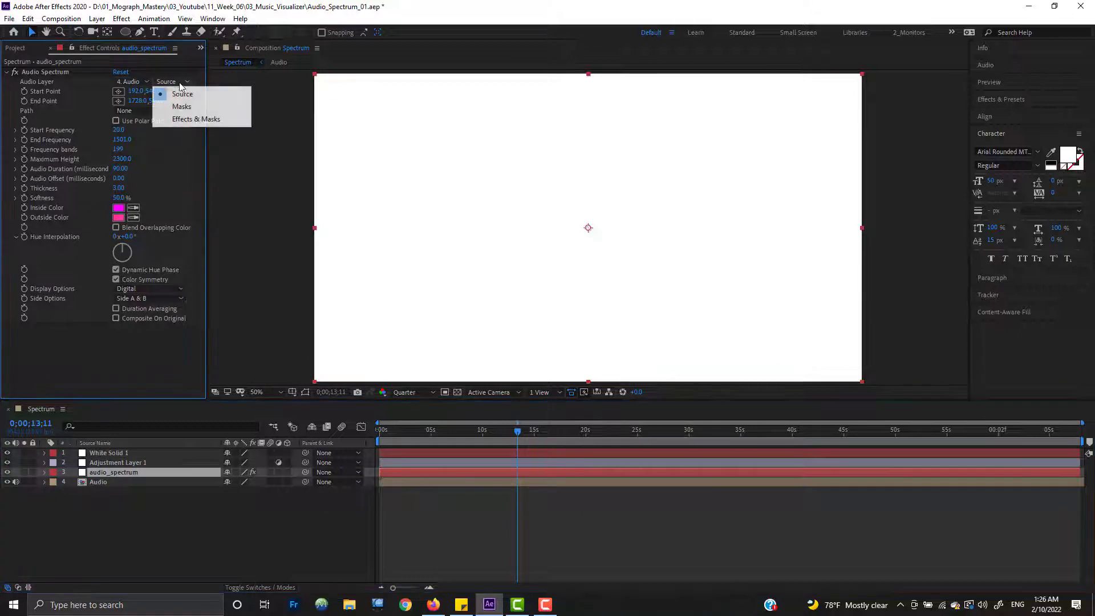
{"action": "left_click", "coordinate": [154, 527]}
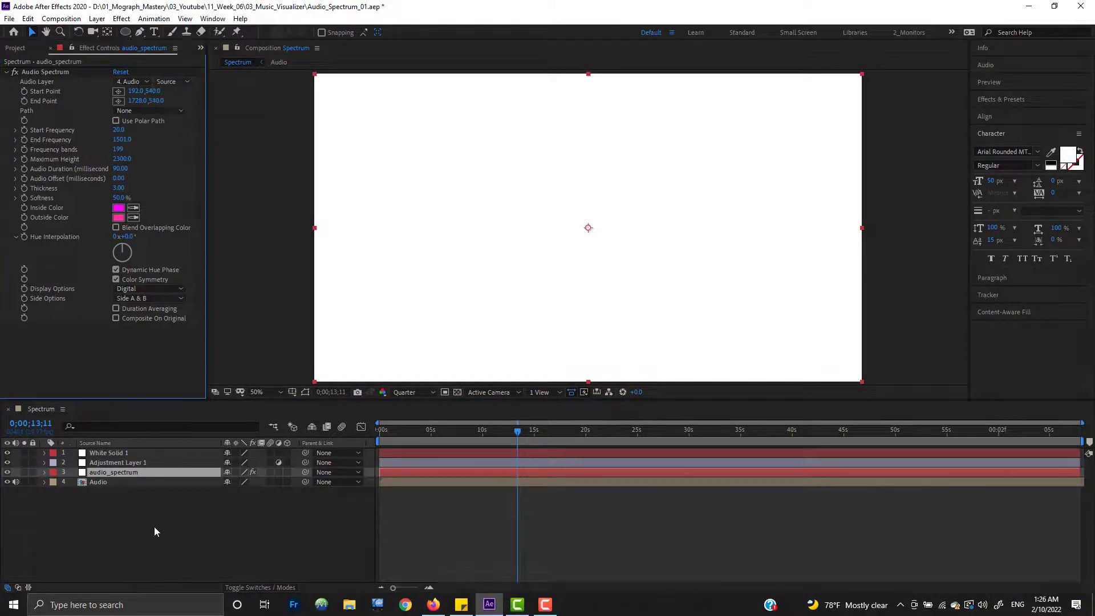
Apply the Fractal Noise effect to the White Solid 1 layer.
{"action": "left_click", "coordinate": [116, 454]}
{"action": "right_click", "coordinate": [176, 105]}
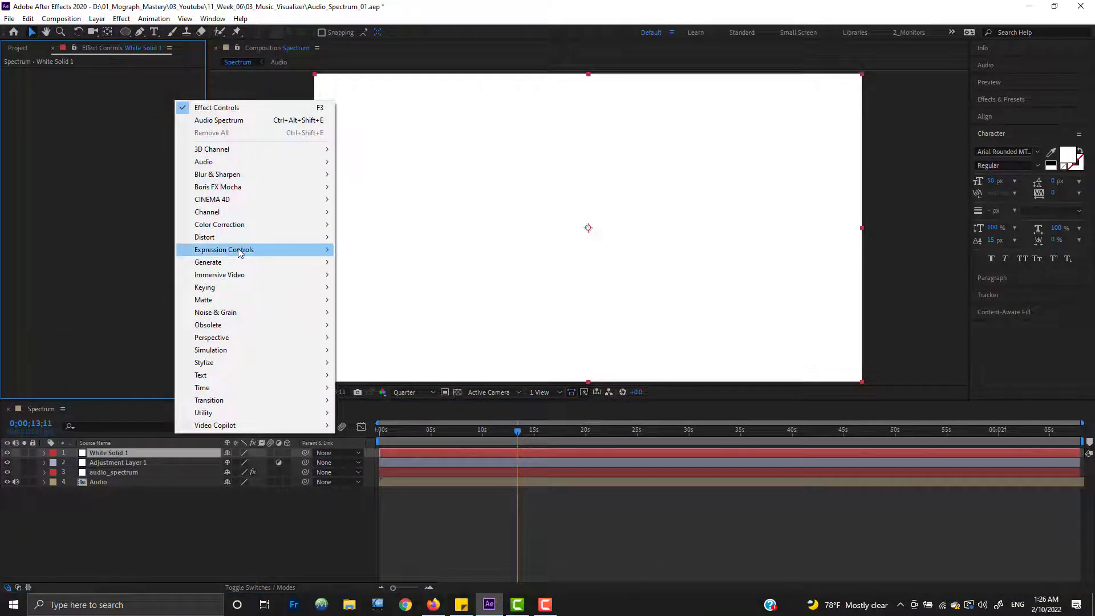
{"action": "mouse_move", "coordinate": [238, 253]}
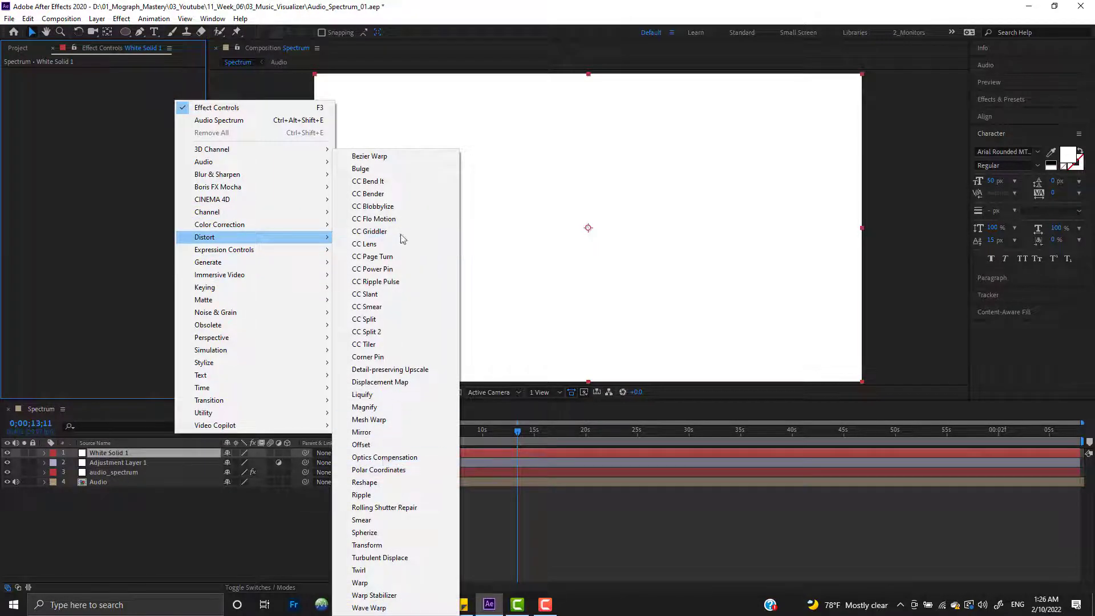
{"action": "mouse_move", "coordinate": [246, 314]}
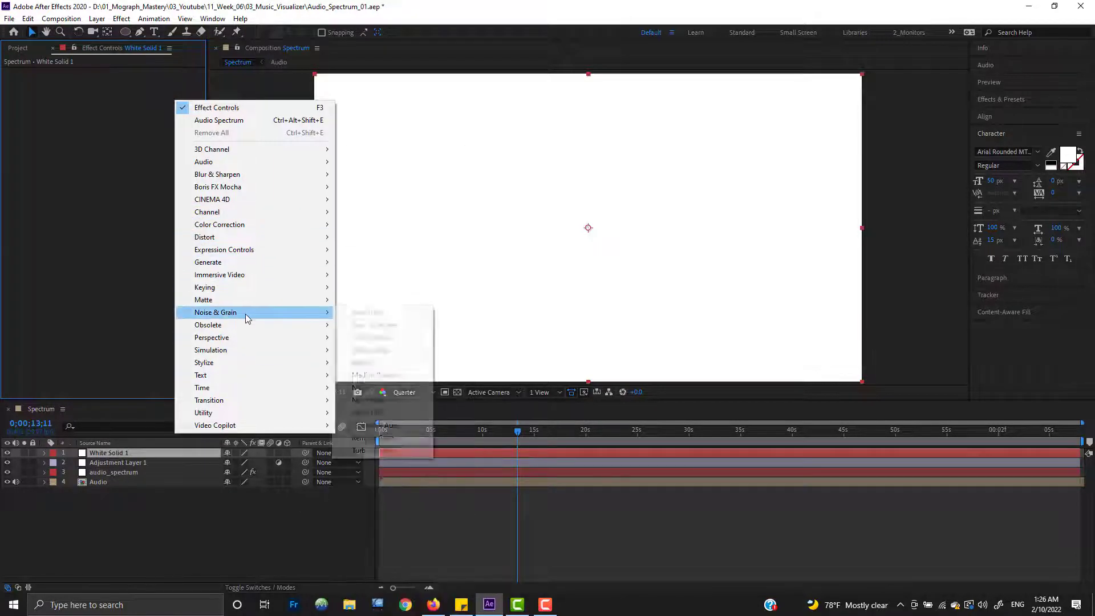
{"action": "left_click", "coordinate": [384, 338]}
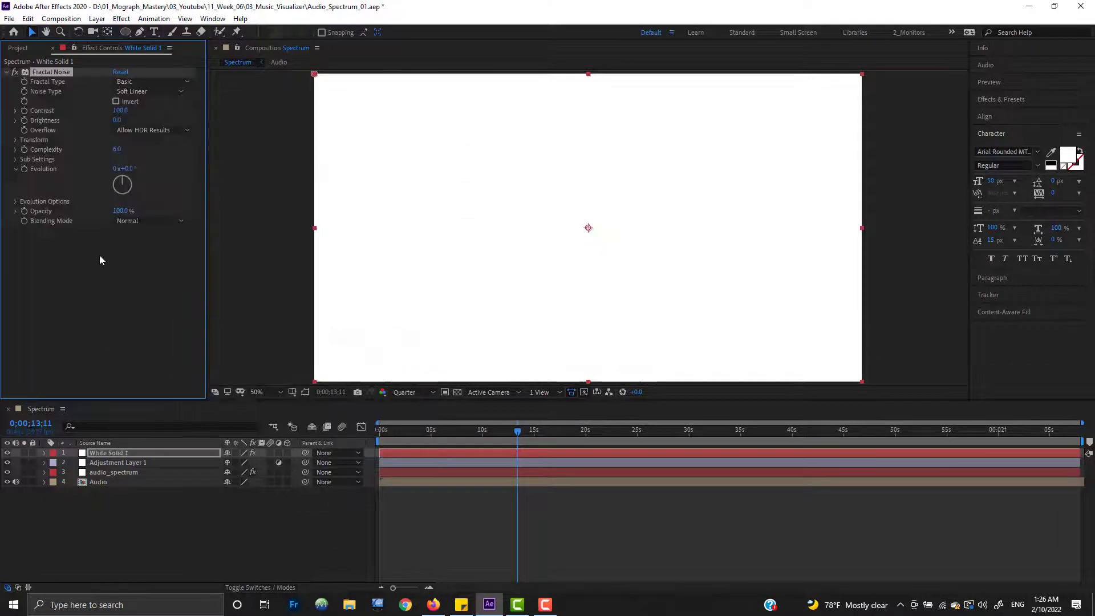
Pre-compose the fractal noise solid as Noise, moving all attributes into the new composition.
{"action": "left_click", "coordinate": [117, 453]}
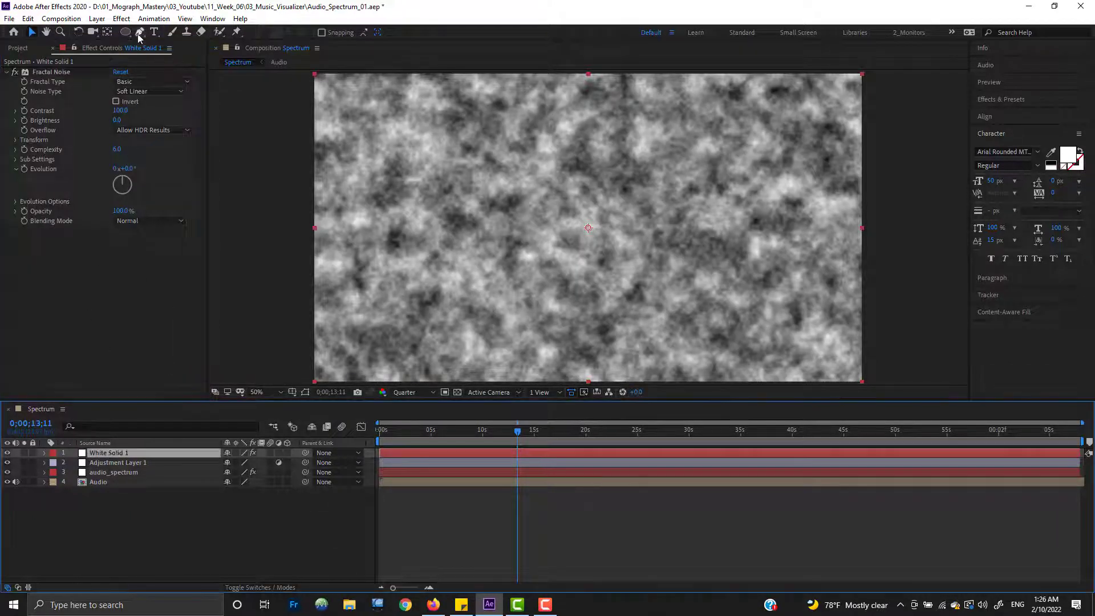
{"action": "left_click", "coordinate": [97, 18]}
{"action": "left_click", "coordinate": [146, 392]}
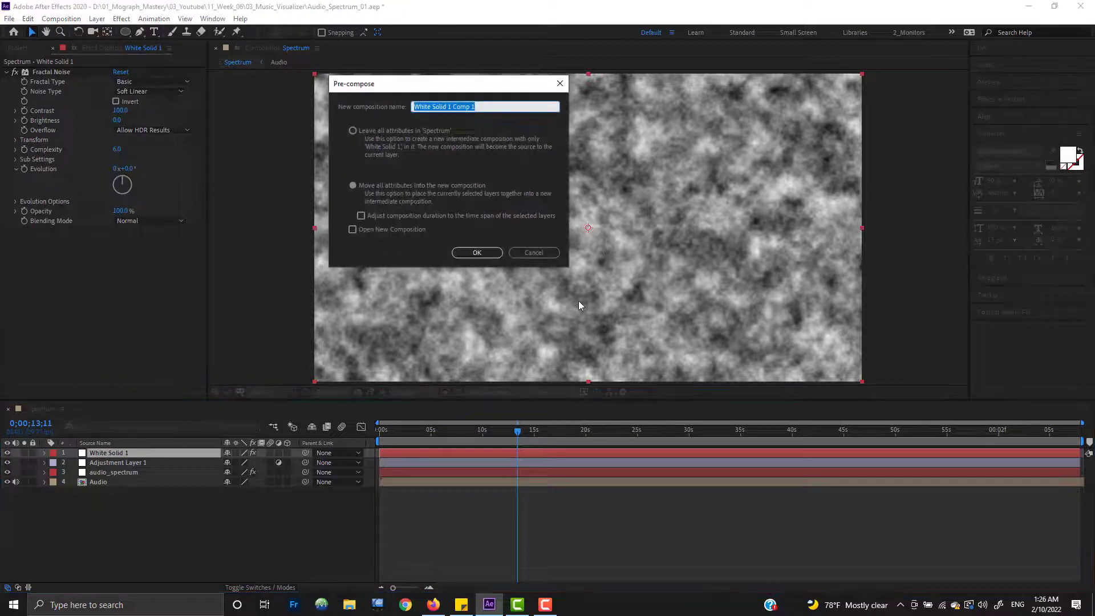
{"action": "type", "text": "Nois"}
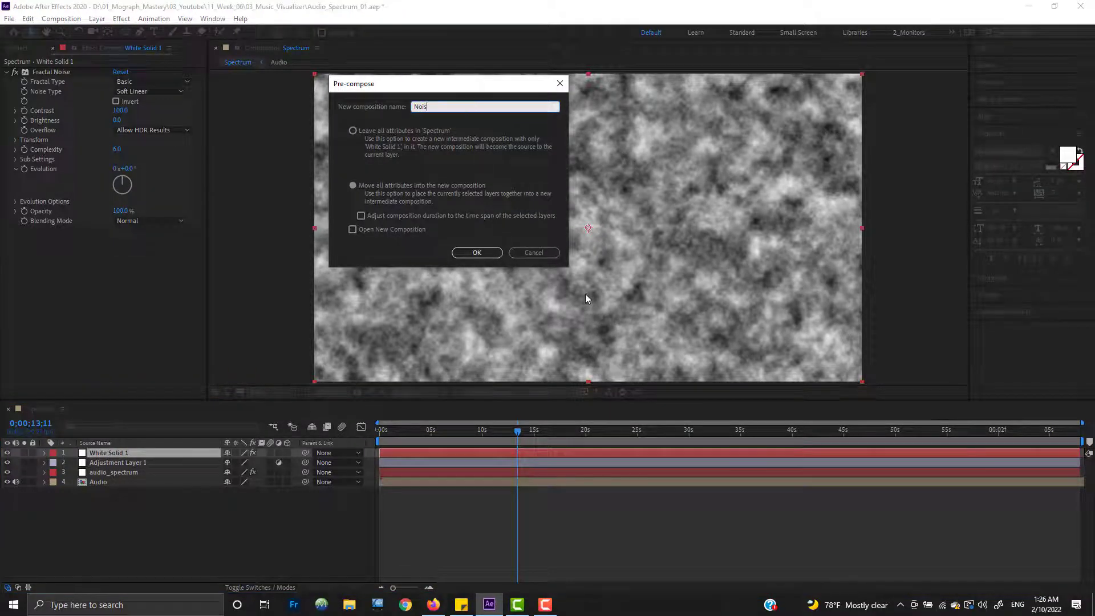
{"action": "type", "text": "e"}
{"action": "left_click", "coordinate": [466, 254]}
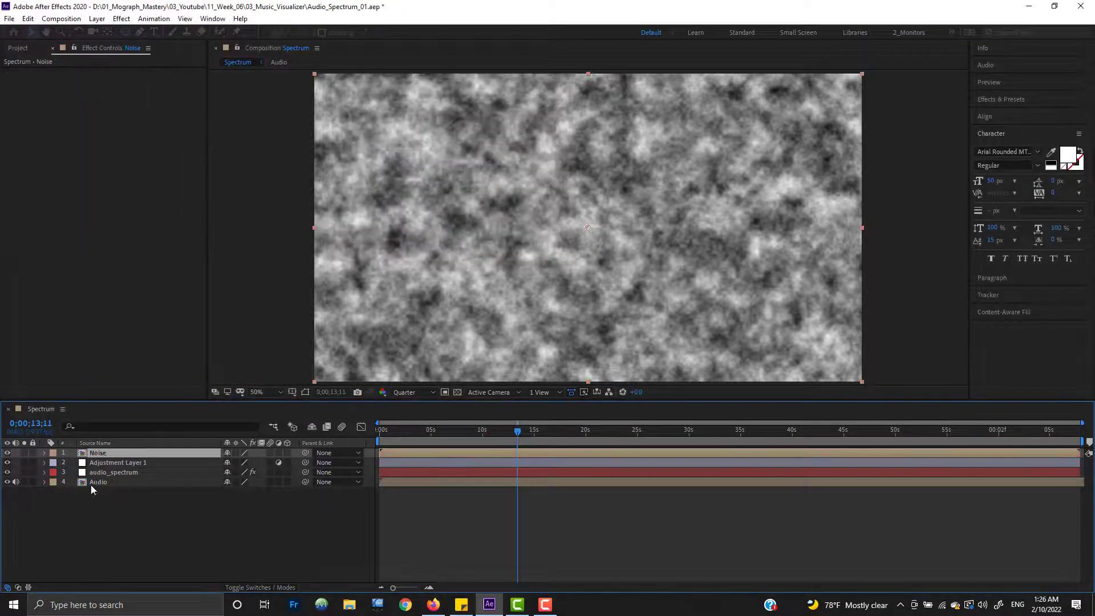
Move the Noise layer beneath the Audio layer at the end of the stack and hide it.
{"action": "left_click_drag", "start_coordinate": [104, 452], "coordinate": [22, 494]}
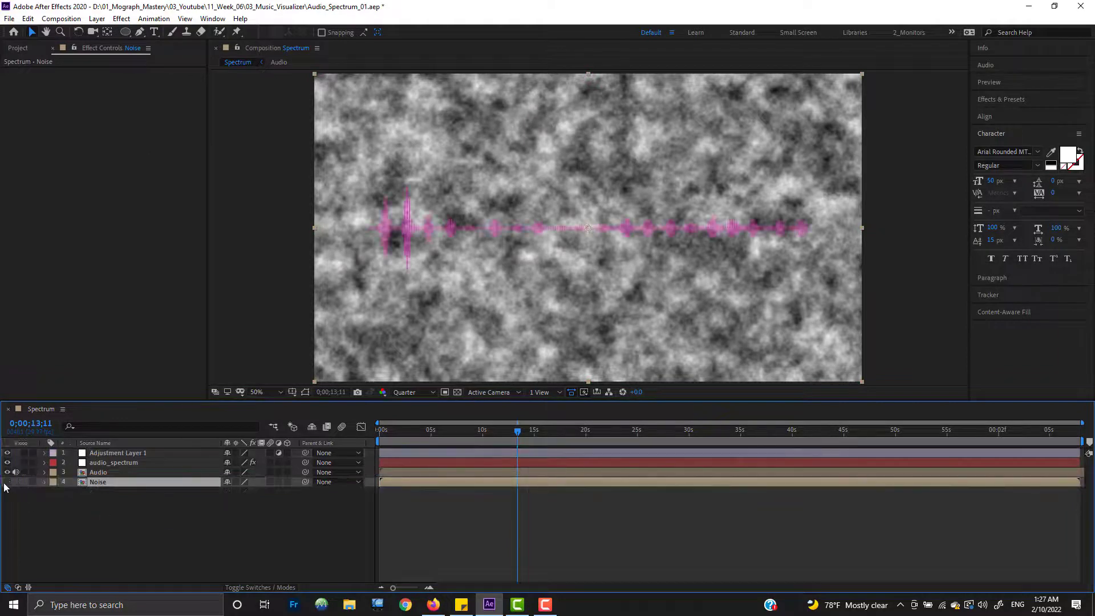
{"action": "left_click", "coordinate": [7, 482]}
Rename the adjustment layer as Displacement.
{"action": "left_click", "coordinate": [125, 454]}
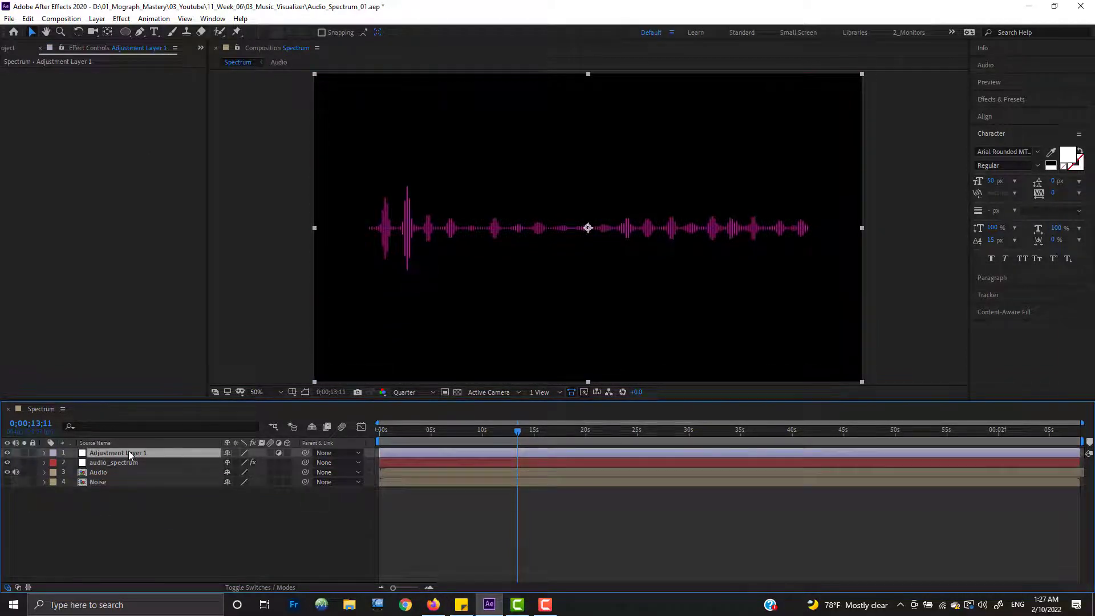
{"action": "key", "text": "Return"}
{"action": "type", "text": "Displacem"}
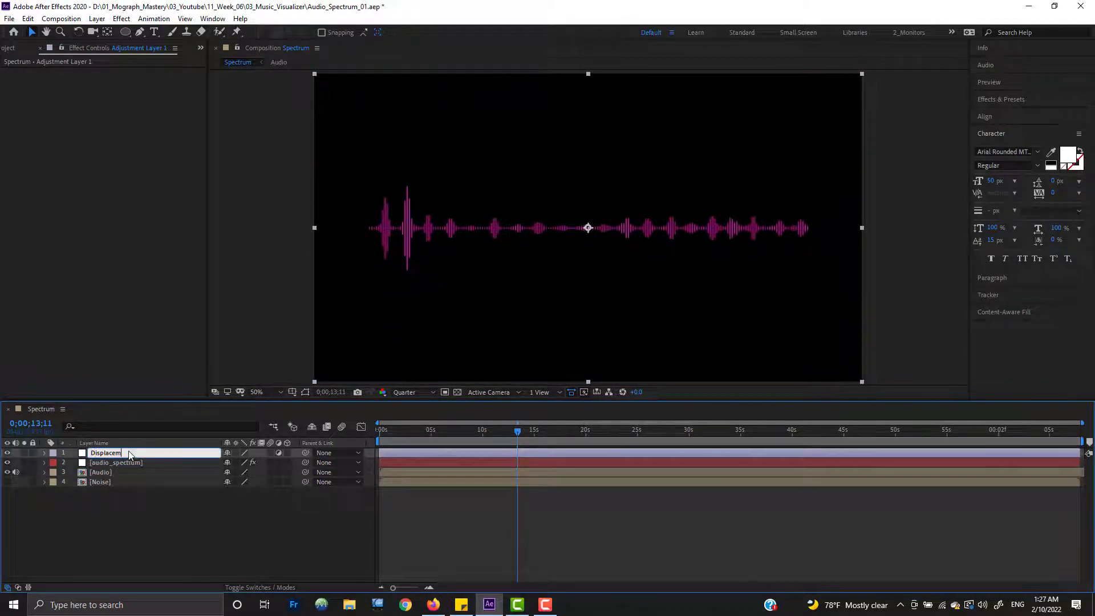
{"action": "type", "text": "ent"}
{"action": "key", "text": "Return"}
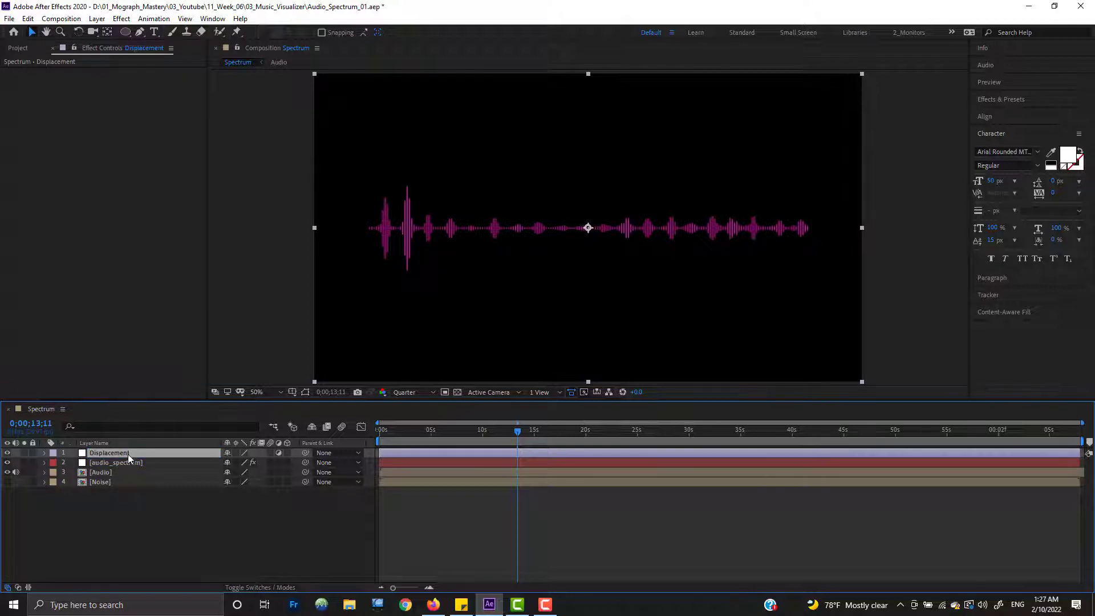
Apply the Displacement Map effect to the Displacement layer and use the Noise layer as its displacement map.
{"action": "right_click", "coordinate": [129, 80]}
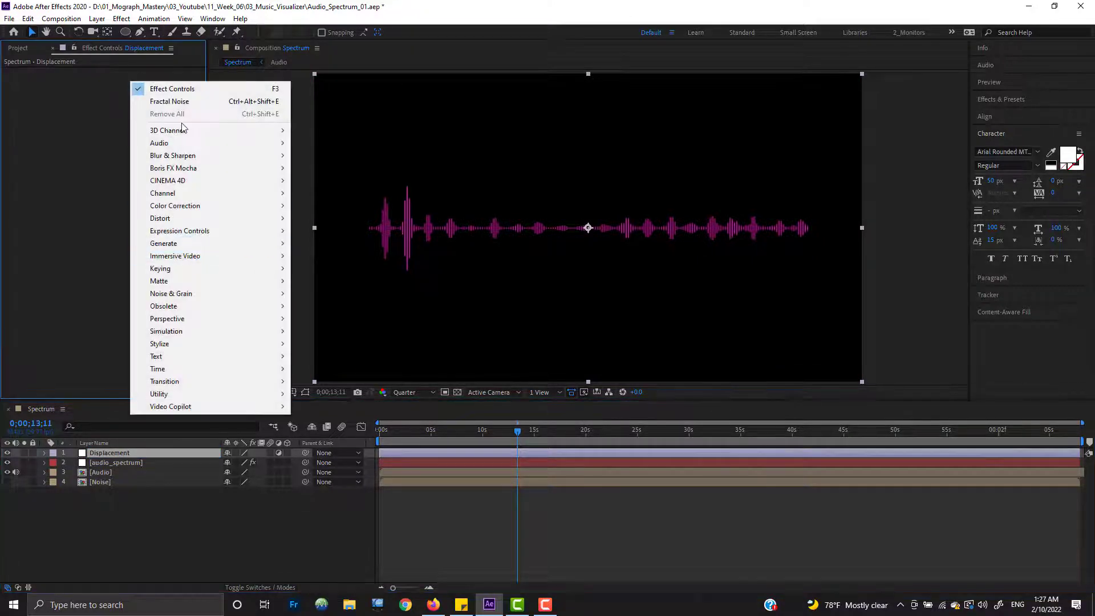
{"action": "mouse_move", "coordinate": [194, 218]}
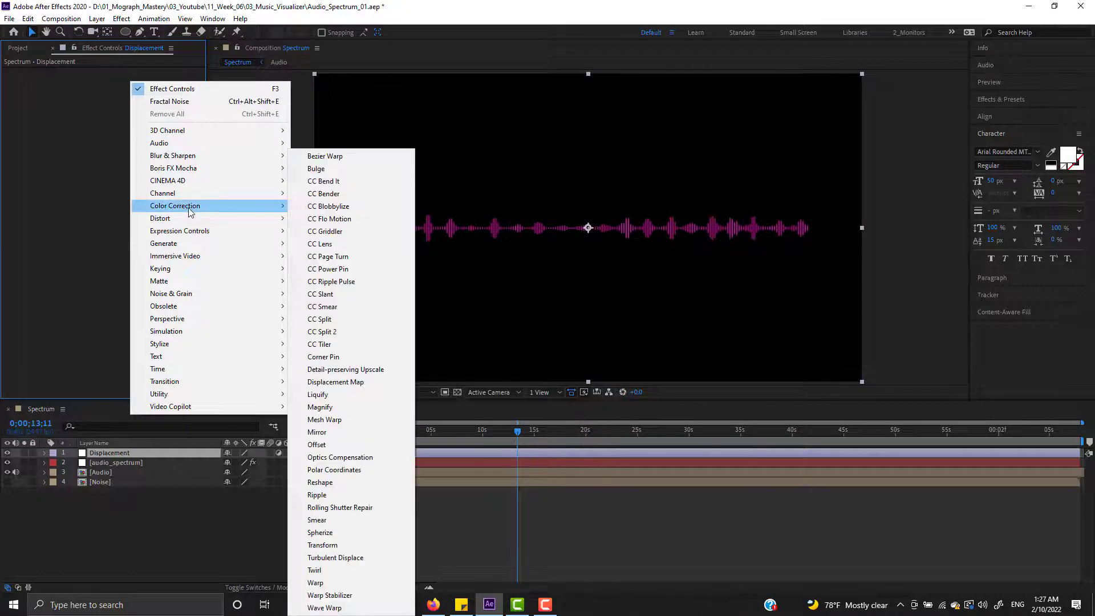
{"action": "left_click", "coordinate": [335, 381]}
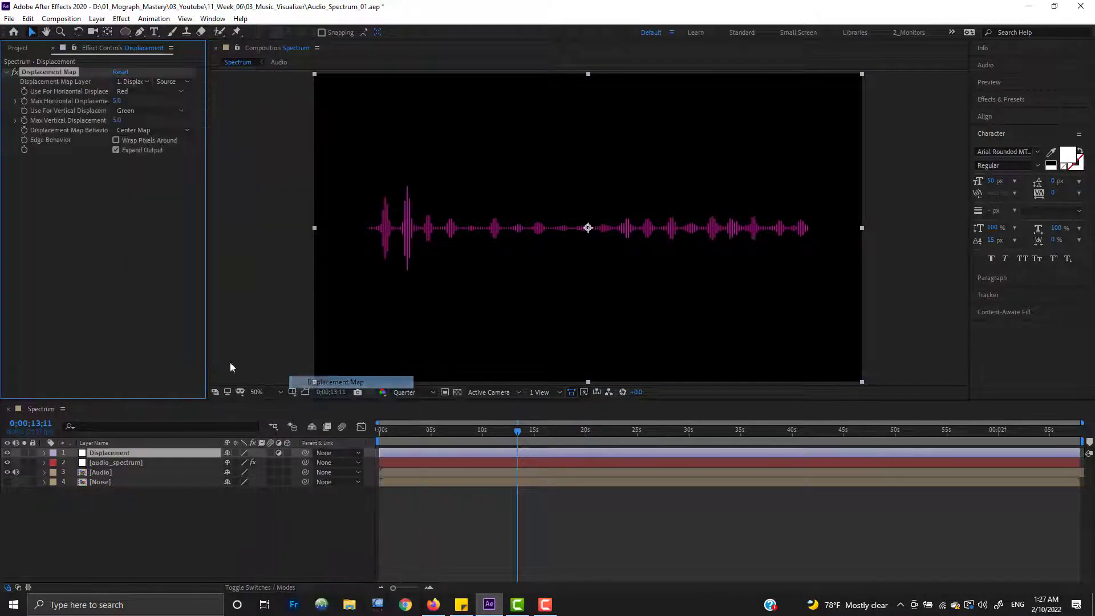
{"action": "left_click", "coordinate": [133, 81]}
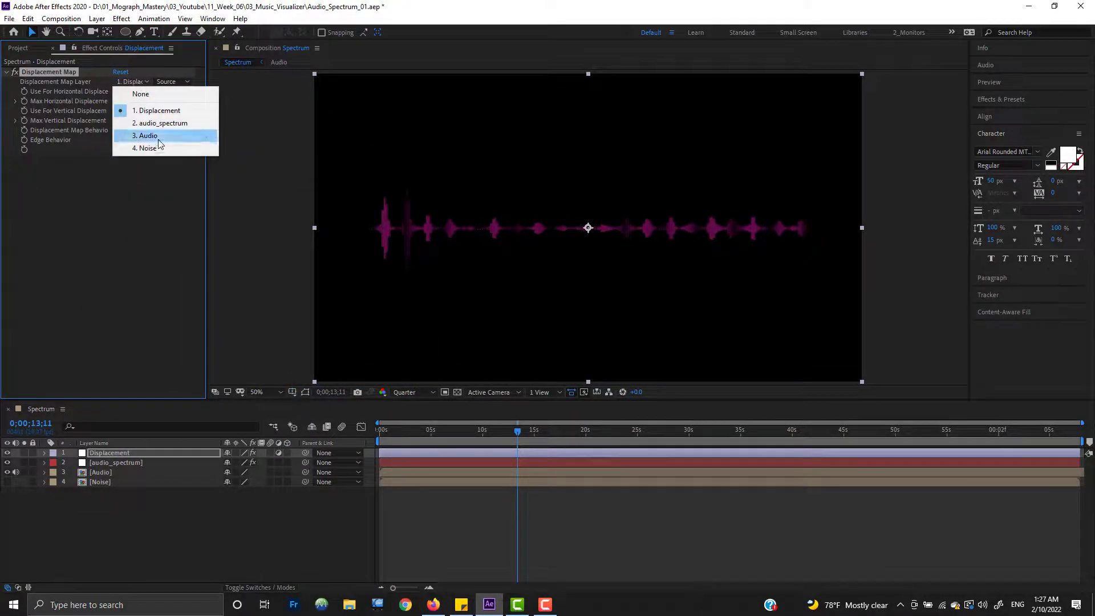
{"action": "left_click", "coordinate": [142, 148]}
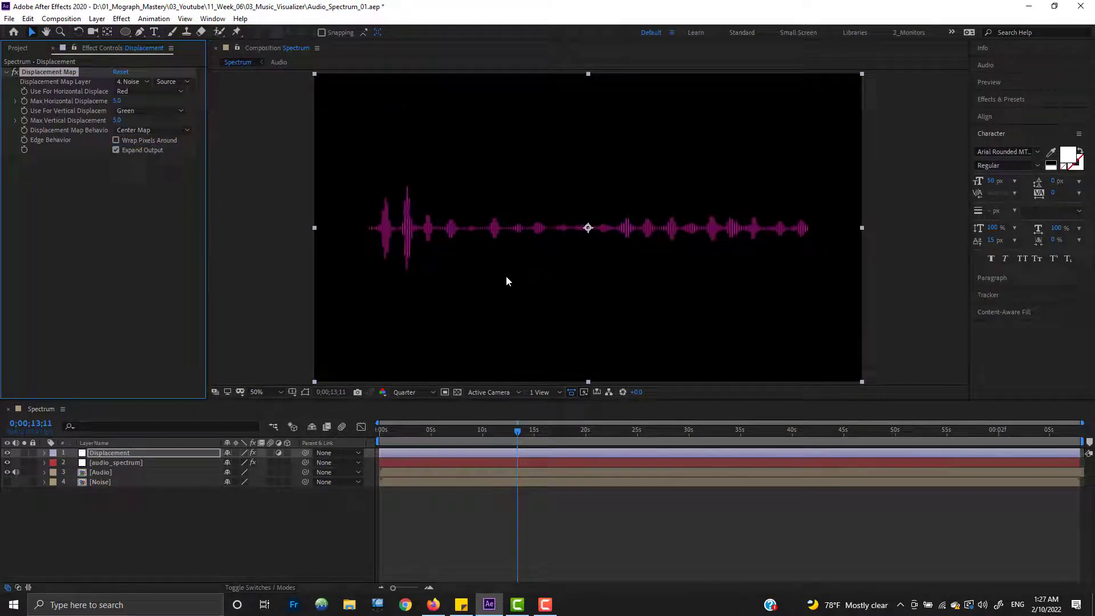
Set Max Horizontal Displacement to 42 and the preview resolution to Half, with the playhead at 0;00;06;16.
{"action": "scroll", "coordinate": [462, 219], "scroll_direction": "up", "scroll_amount": 1}
{"action": "scroll", "coordinate": [460, 225], "scroll_direction": "down", "scroll_amount": 1}
{"action": "left_click_drag", "start_coordinate": [140, 100], "coordinate": [147, 103]}
{"action": "left_click", "coordinate": [410, 392]}
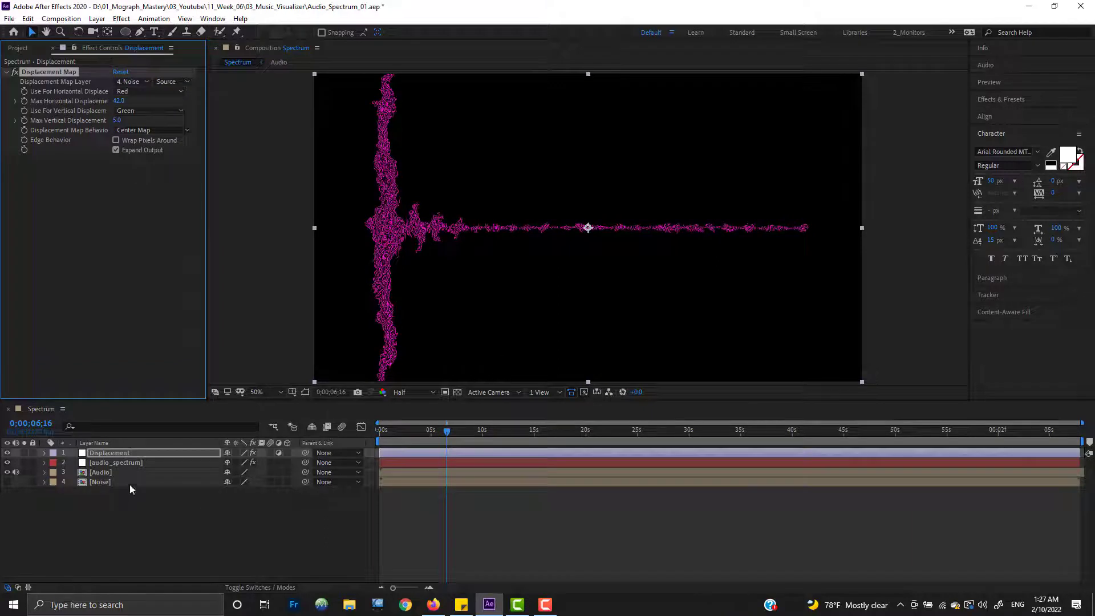
Review the layer choices and the Source, Masks and Effects & Masks options of the Displacement Map and Audio Spectrum effects.
{"action": "left_click", "coordinate": [169, 83]}
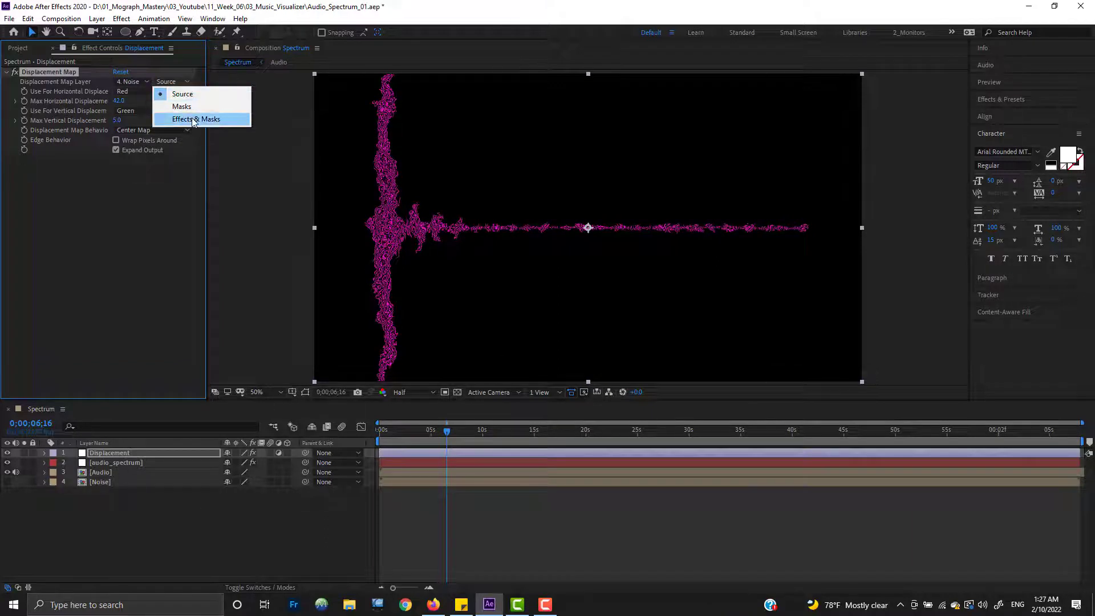
{"action": "left_click", "coordinate": [131, 464]}
{"action": "left_click", "coordinate": [173, 82]}
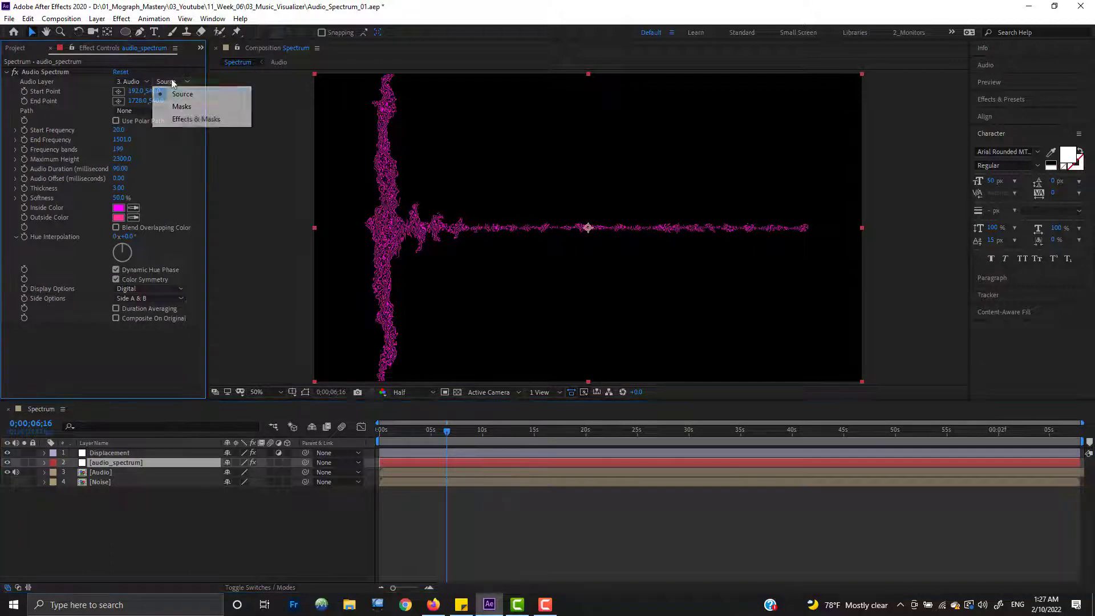
{"action": "left_click", "coordinate": [109, 453]}
{"action": "left_click", "coordinate": [130, 82]}
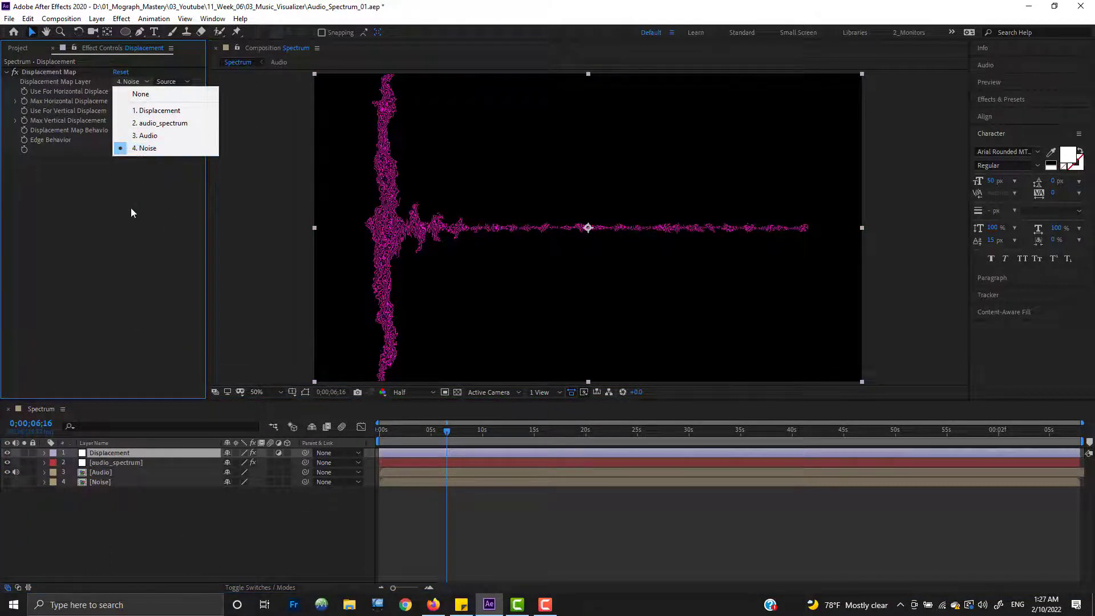
{"action": "left_click", "coordinate": [145, 148]}
{"action": "left_click", "coordinate": [178, 82]}
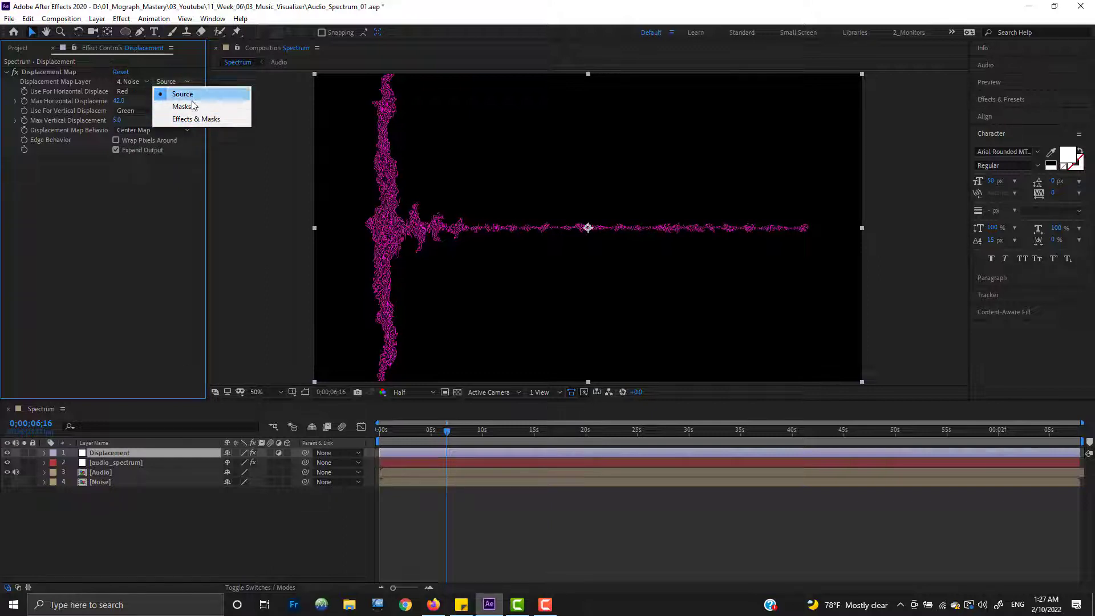
{"action": "left_click", "coordinate": [199, 287]}
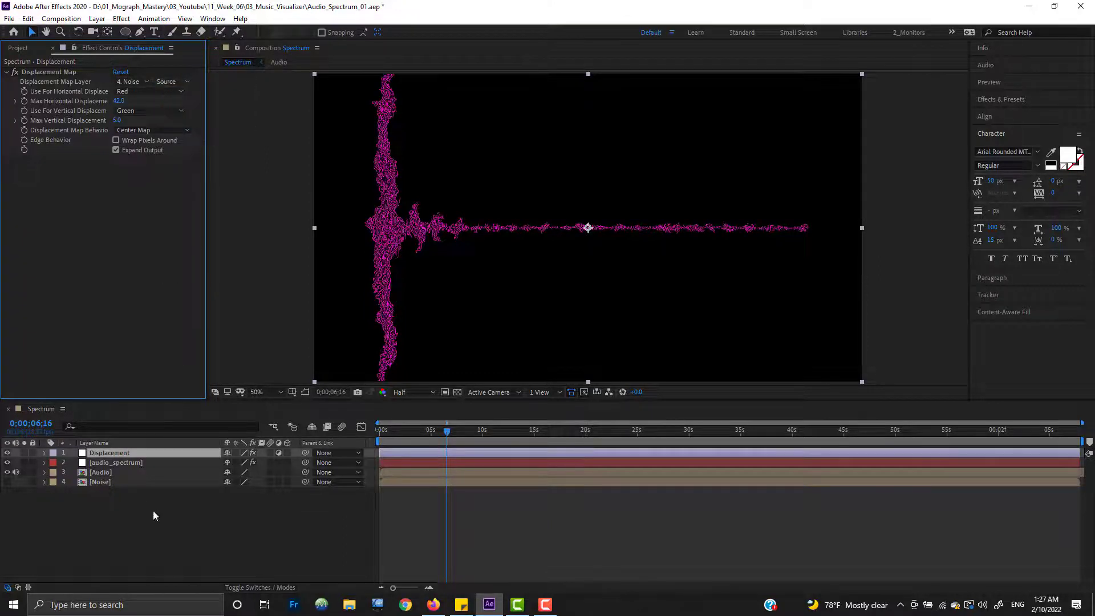
{"action": "left_click", "coordinate": [140, 82]}
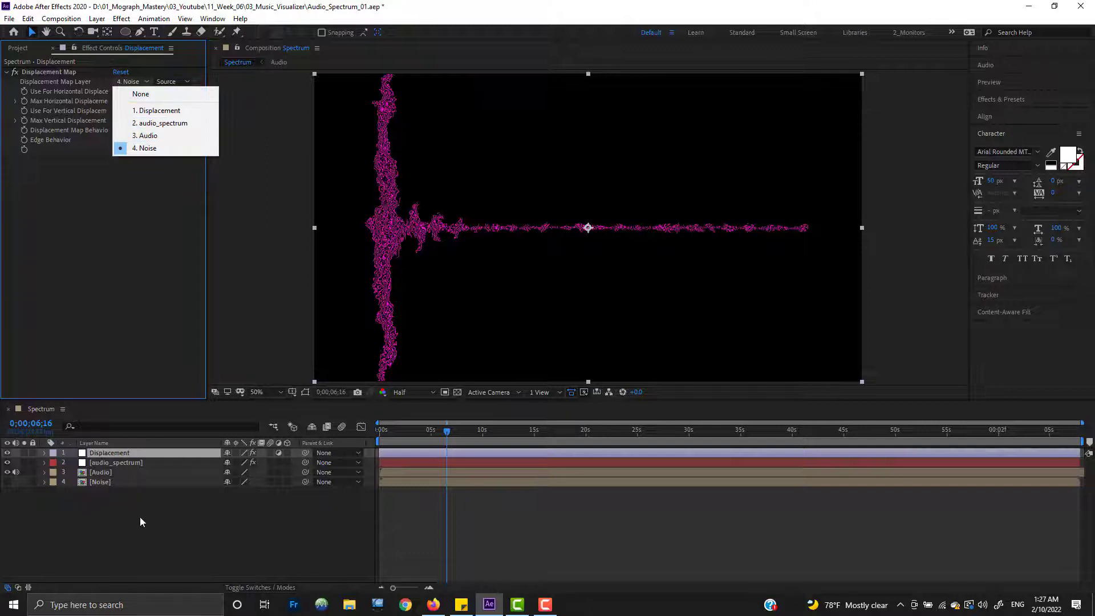
Open the Noise composition to examine its contents, return to Spectrum and recheck the Displacement Map's source options.
{"action": "left_click", "coordinate": [115, 484]}
{"action": "double_click", "coordinate": [115, 484]}
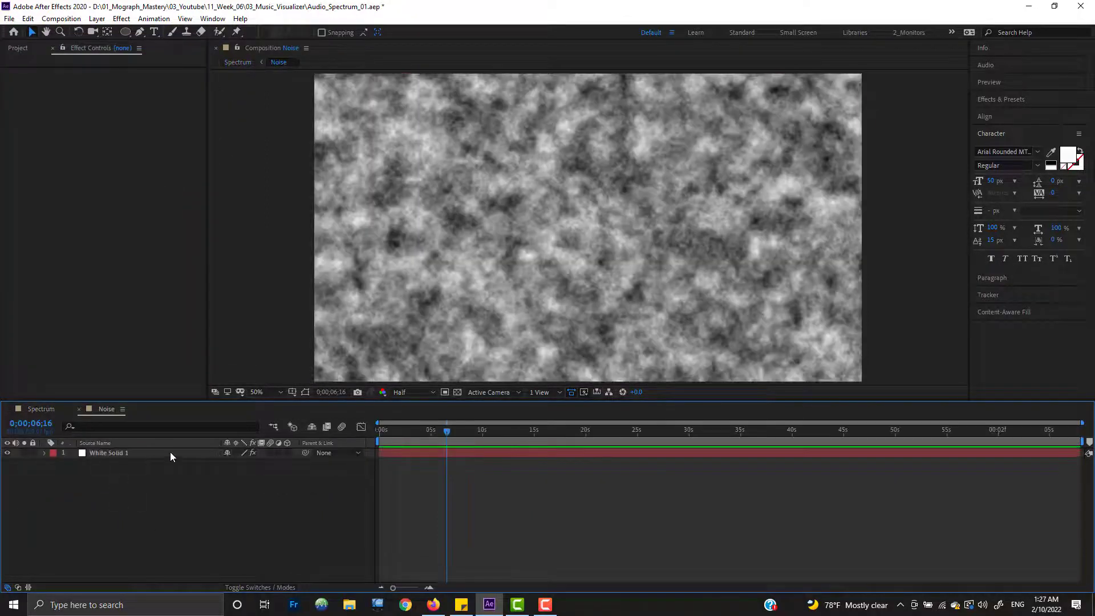
{"action": "left_click", "coordinate": [79, 409]}
{"action": "left_click", "coordinate": [166, 83]}
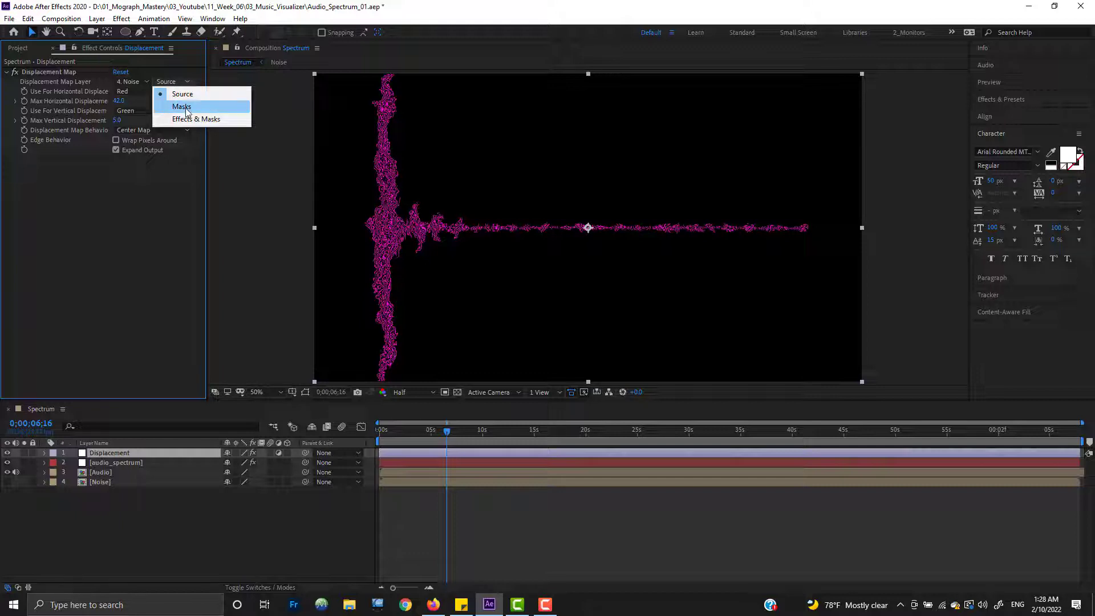
Draw a wide rectangular mask on the Noise layer, spanning the frame's width around the horizontal spectrum line.
{"action": "left_click", "coordinate": [100, 483]}
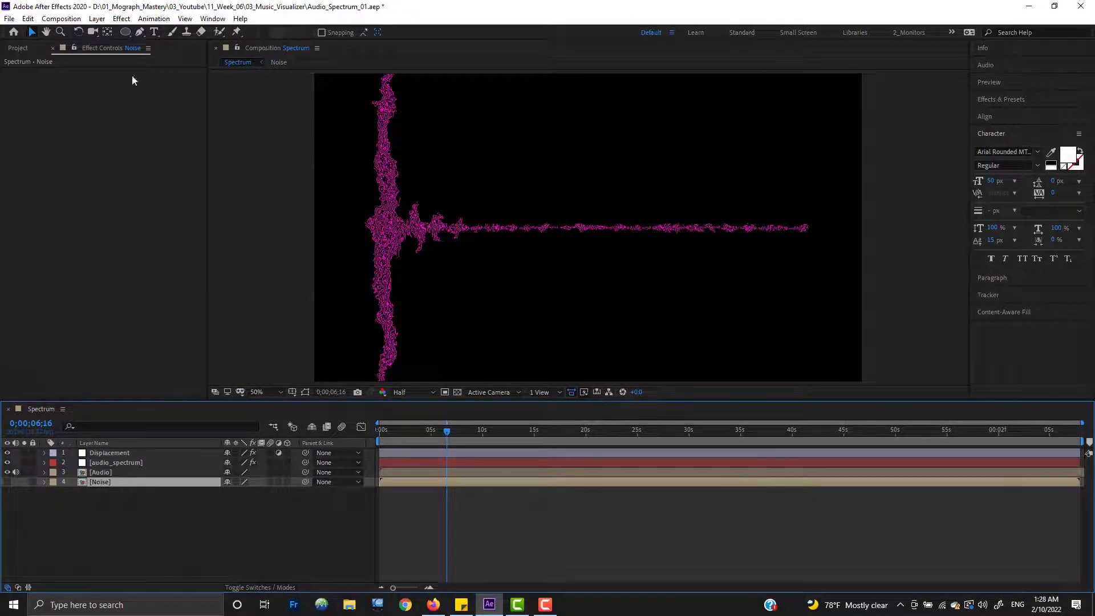
{"action": "left_click", "coordinate": [111, 453]}
{"action": "left_click", "coordinate": [125, 35]}
{"action": "left_click_drag", "start_coordinate": [125, 37], "coordinate": [162, 42]}
{"action": "left_click_drag", "start_coordinate": [310, 161], "coordinate": [857, 292]}
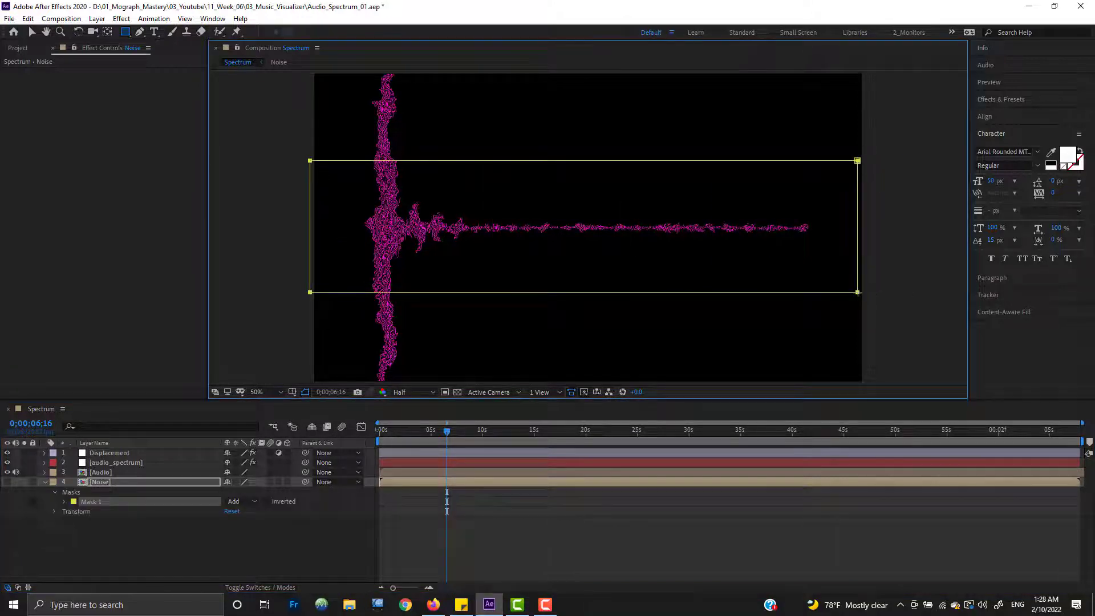
Set the Displacement Map effect on the Displacement layer to read the Noise layer with Masks.
{"action": "left_click", "coordinate": [103, 453]}
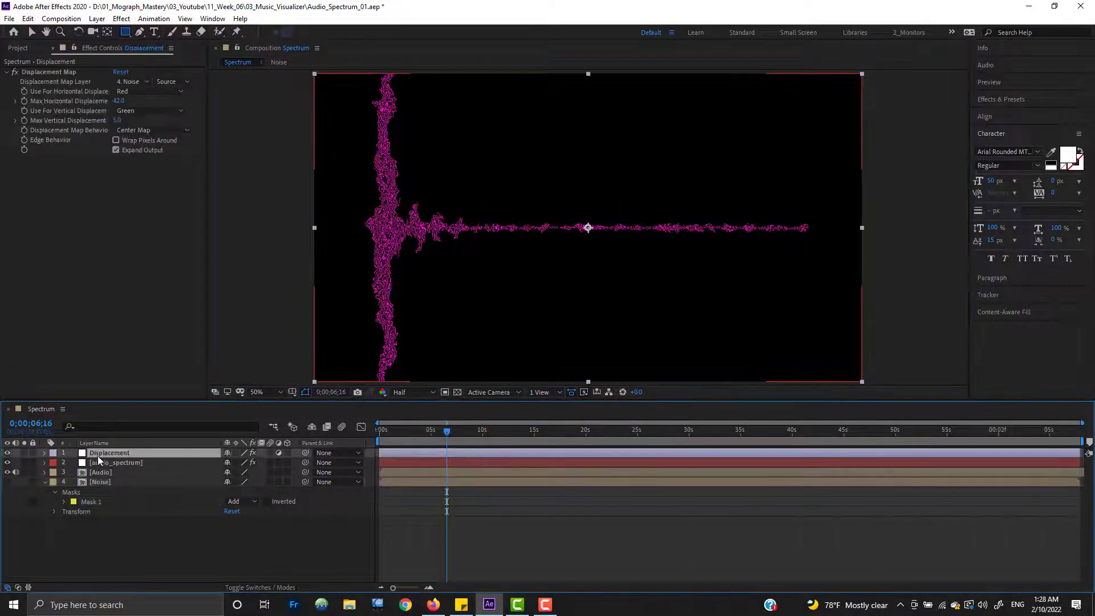
{"action": "left_click", "coordinate": [168, 81]}
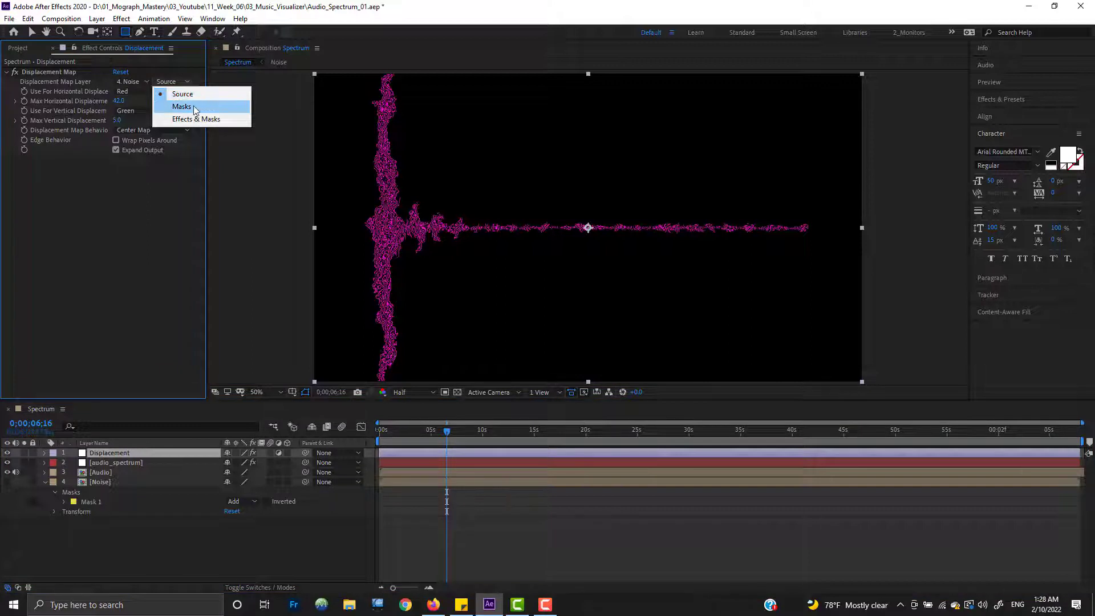
{"action": "left_click", "coordinate": [196, 106]}
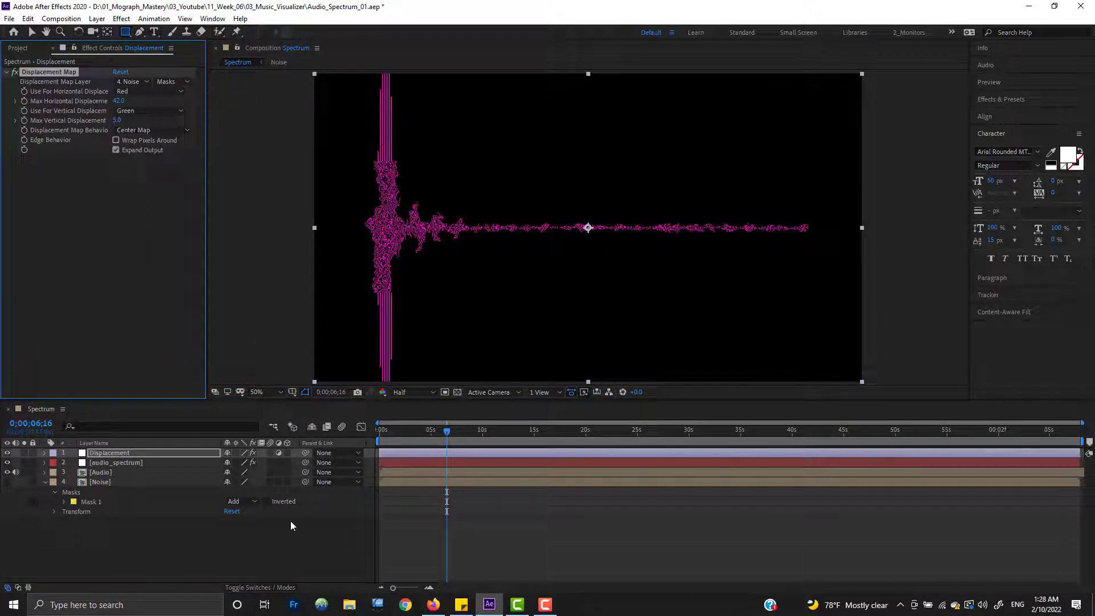
Feather the Noise layer's mask by 147 pixels and preview the softened displacement by scrubbing to about 7 seconds.
{"action": "left_click", "coordinate": [98, 505]}
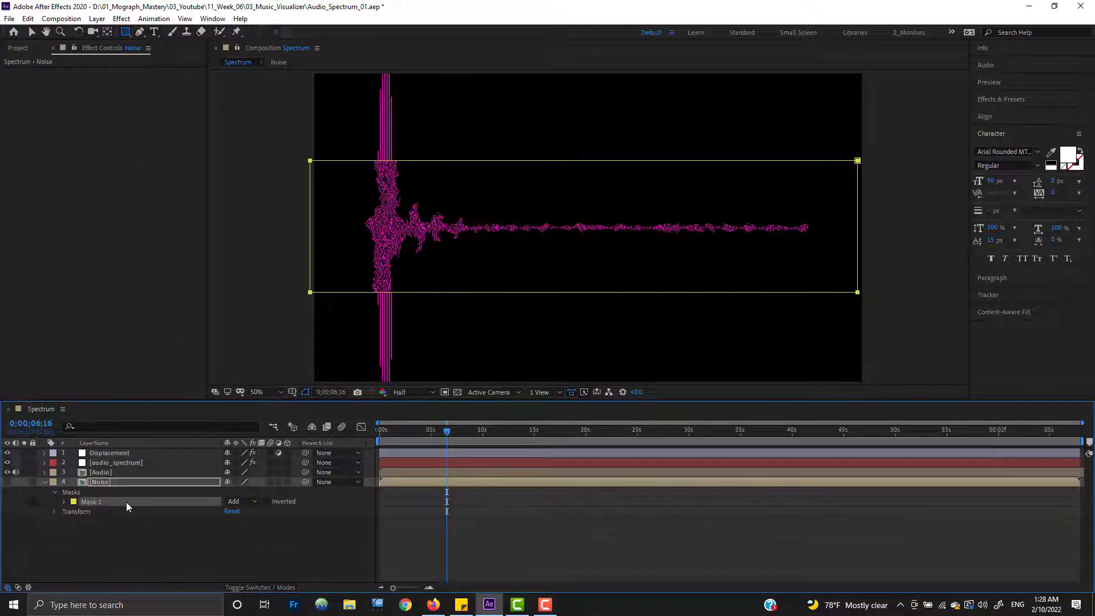
{"action": "key", "text": "f"}
{"action": "left_click_drag", "start_coordinate": [260, 501], "coordinate": [317, 493]}
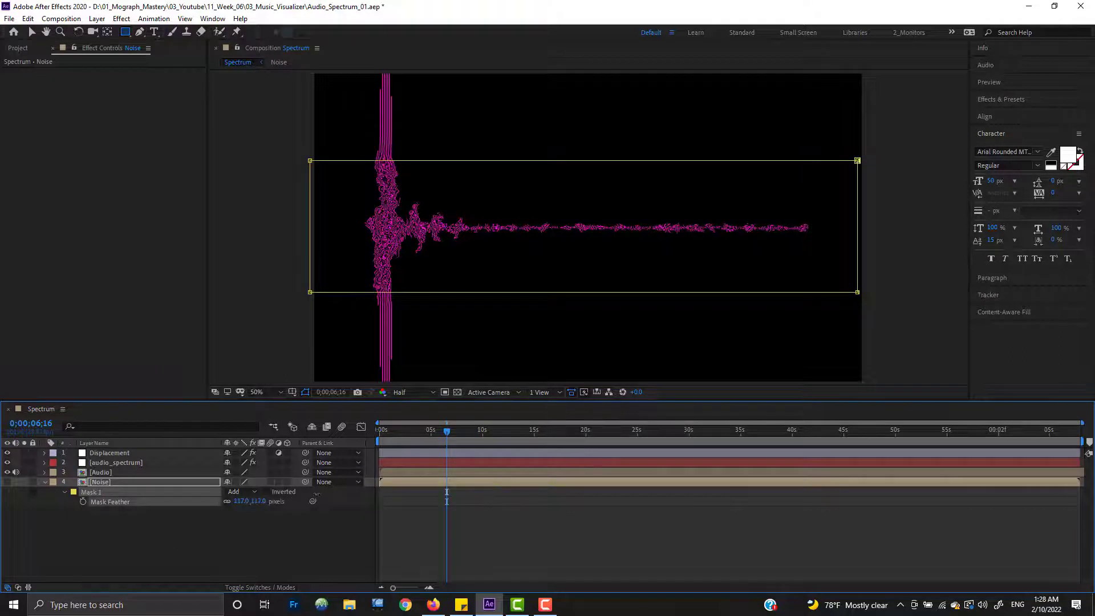
{"action": "left_click", "coordinate": [236, 573]}
{"action": "left_click", "coordinate": [110, 453]}
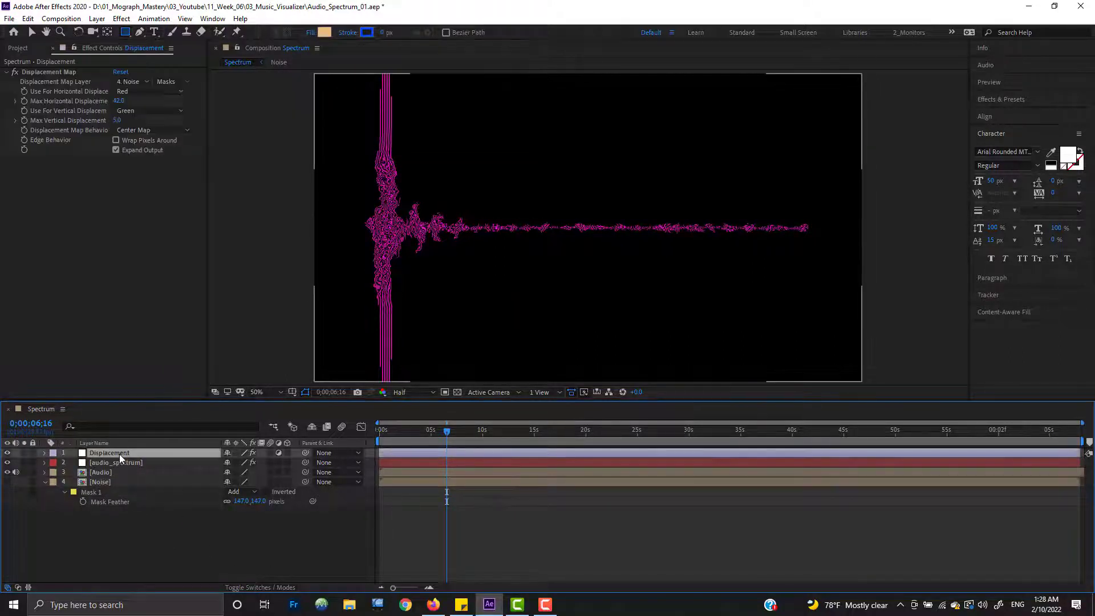
{"action": "left_click_drag", "start_coordinate": [381, 434], "coordinate": [450, 440]}
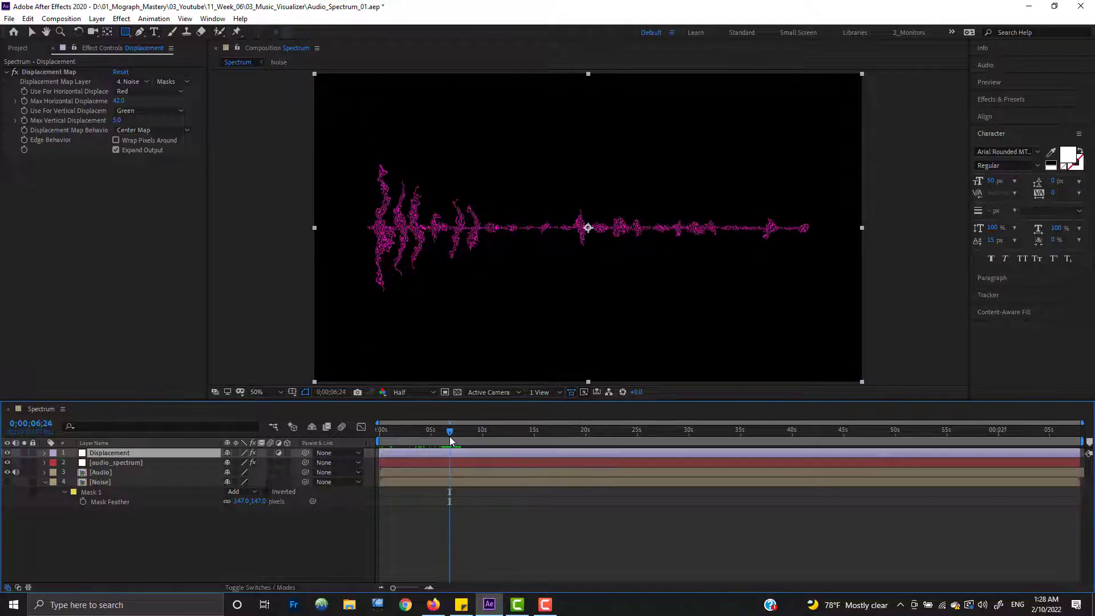
{"action": "left_click_drag", "start_coordinate": [449, 434], "coordinate": [453, 434]}
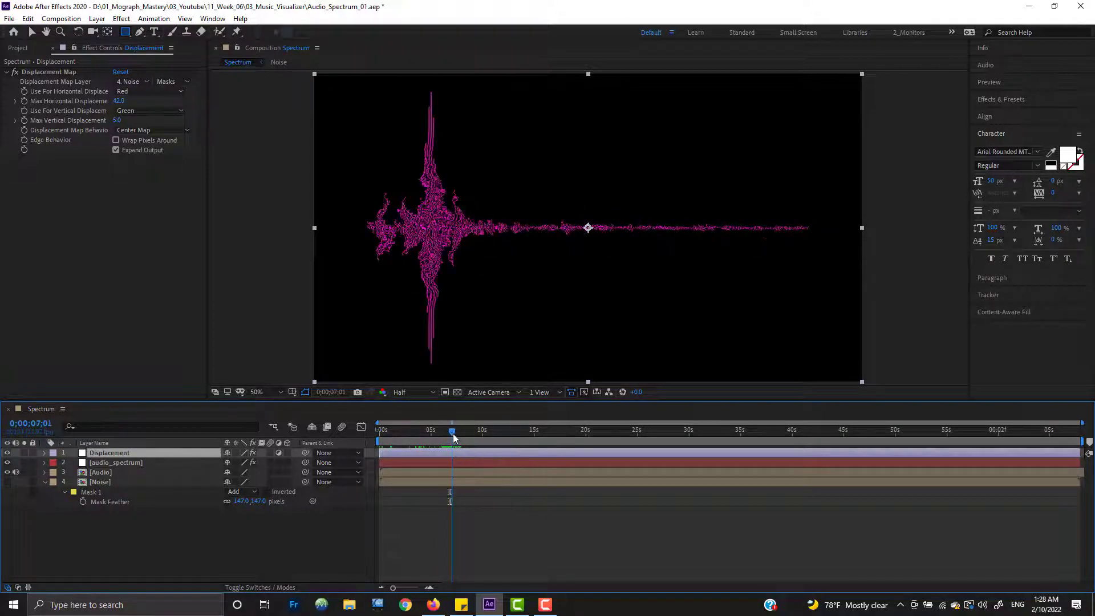
Switch the Displacement Map's Noise source to Effects & Masks and apply a Fast Box Blur to the Noise layer.
{"action": "left_click", "coordinate": [178, 83]}
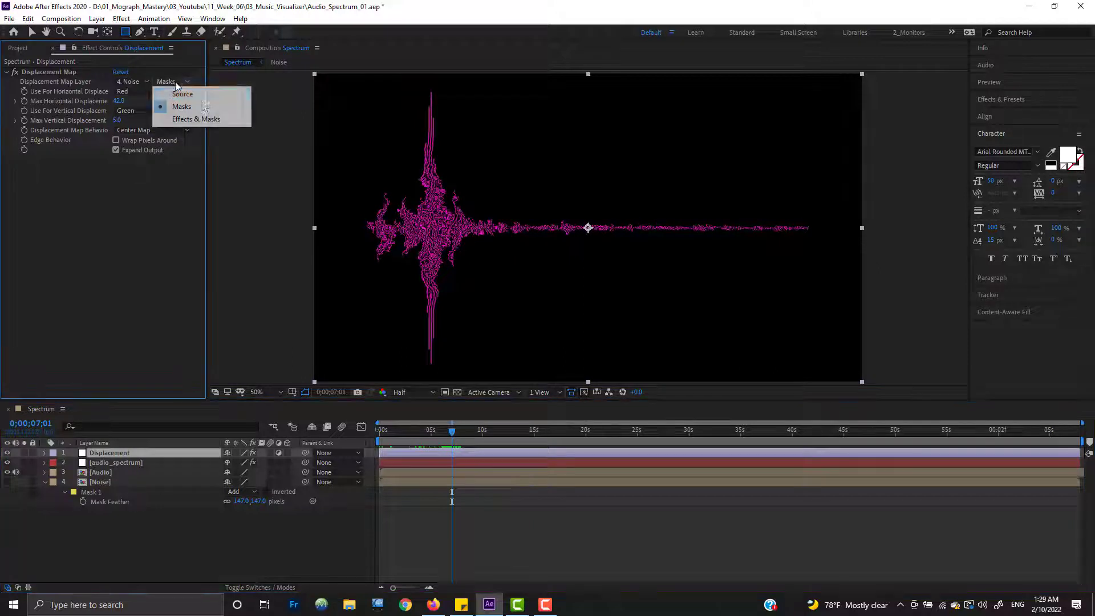
{"action": "left_click", "coordinate": [207, 119]}
{"action": "left_click", "coordinate": [106, 483]}
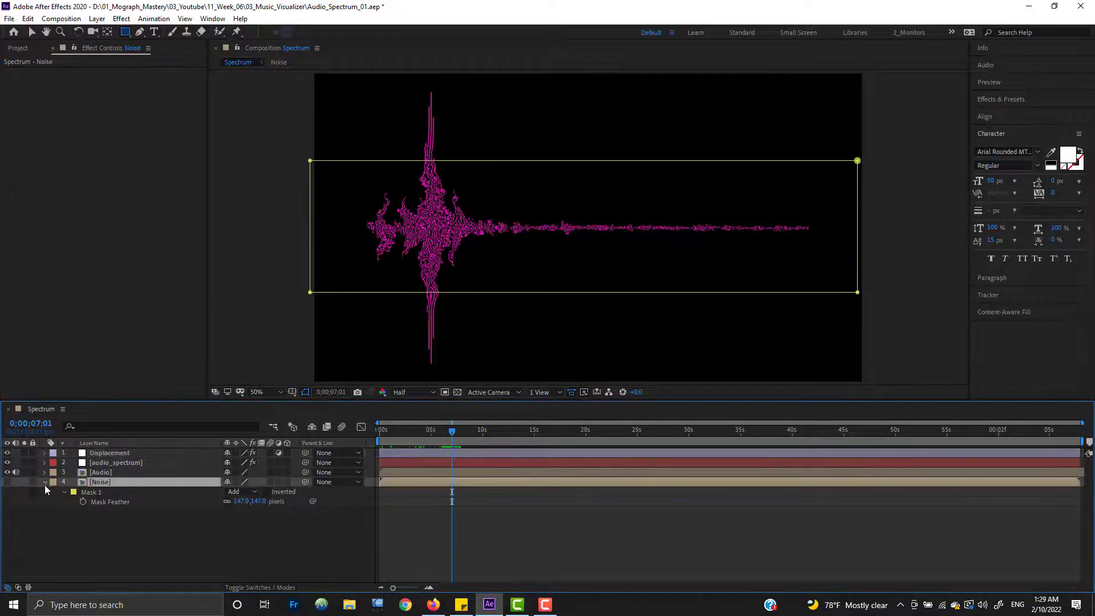
{"action": "left_click", "coordinate": [46, 482]}
{"action": "right_click", "coordinate": [166, 87]}
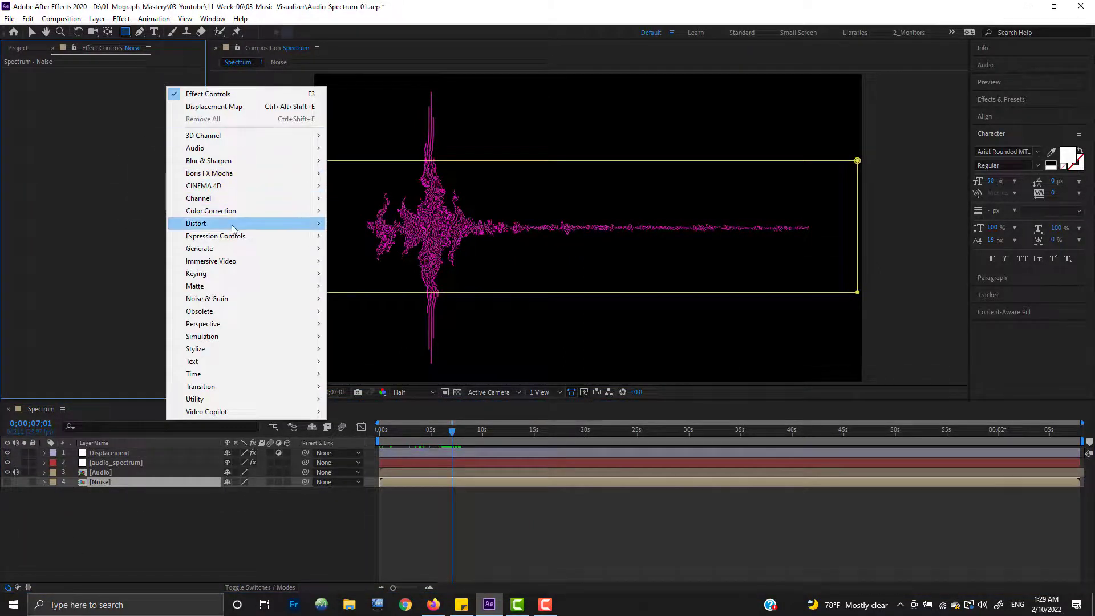
{"action": "mouse_move", "coordinate": [222, 238]}
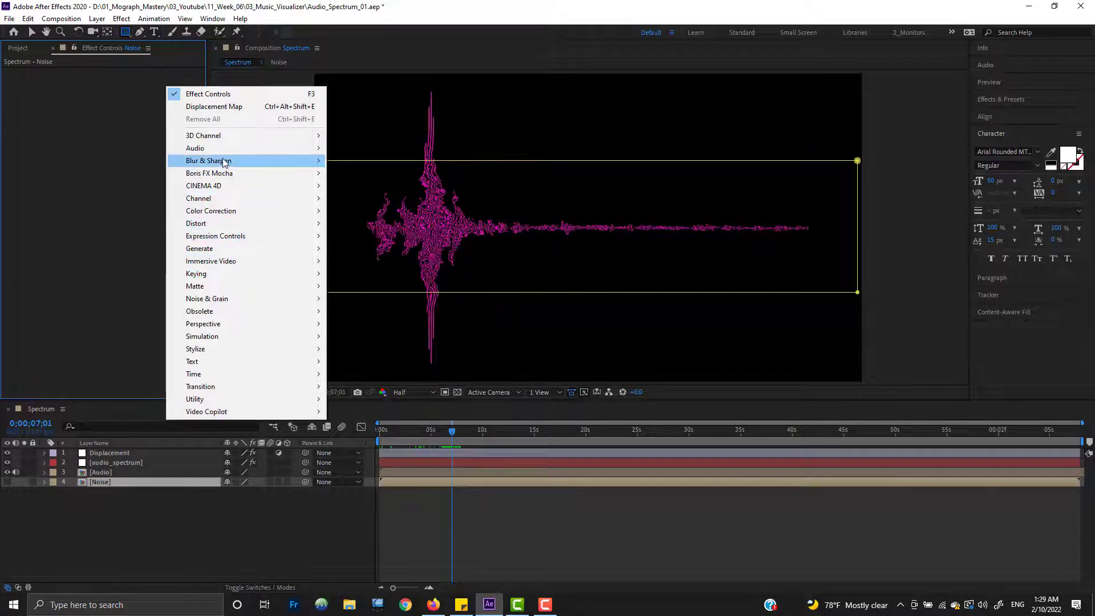
{"action": "mouse_move", "coordinate": [212, 161]}
{"action": "left_click", "coordinate": [376, 286]}
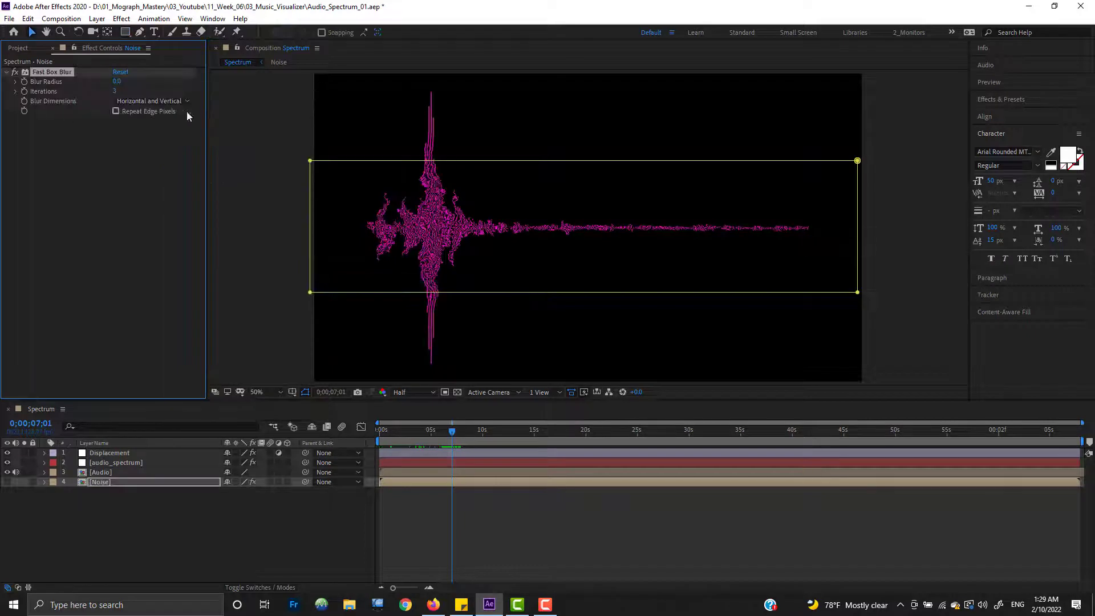
Set the Blur Radius of the Noise layer's Fast Box Blur to 6.
{"action": "left_click_drag", "start_coordinate": [117, 83], "coordinate": [122, 81]}
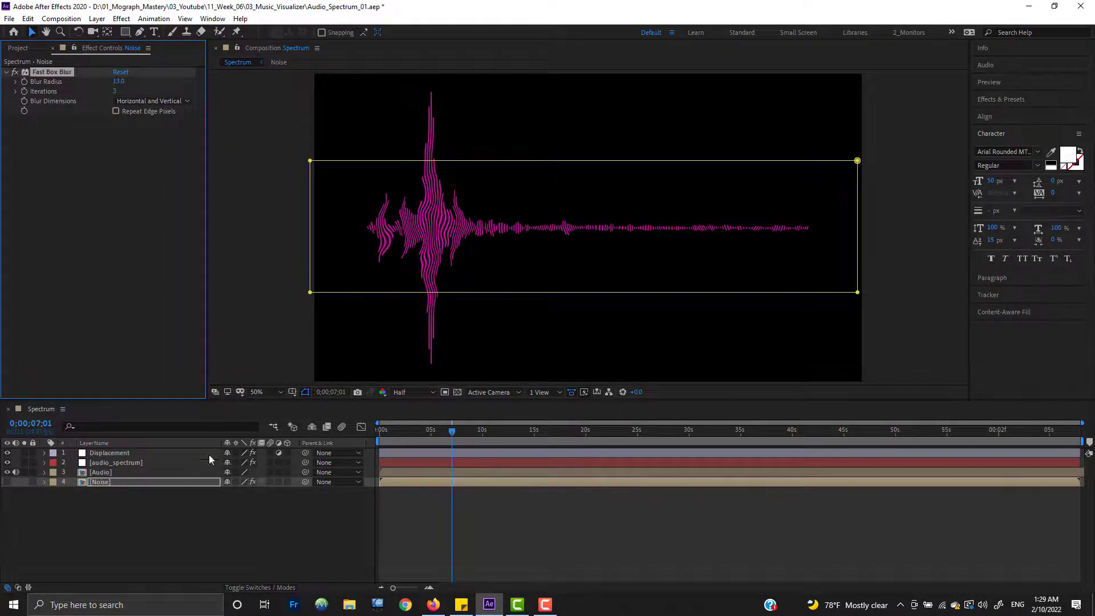
{"action": "left_click", "coordinate": [108, 453]}
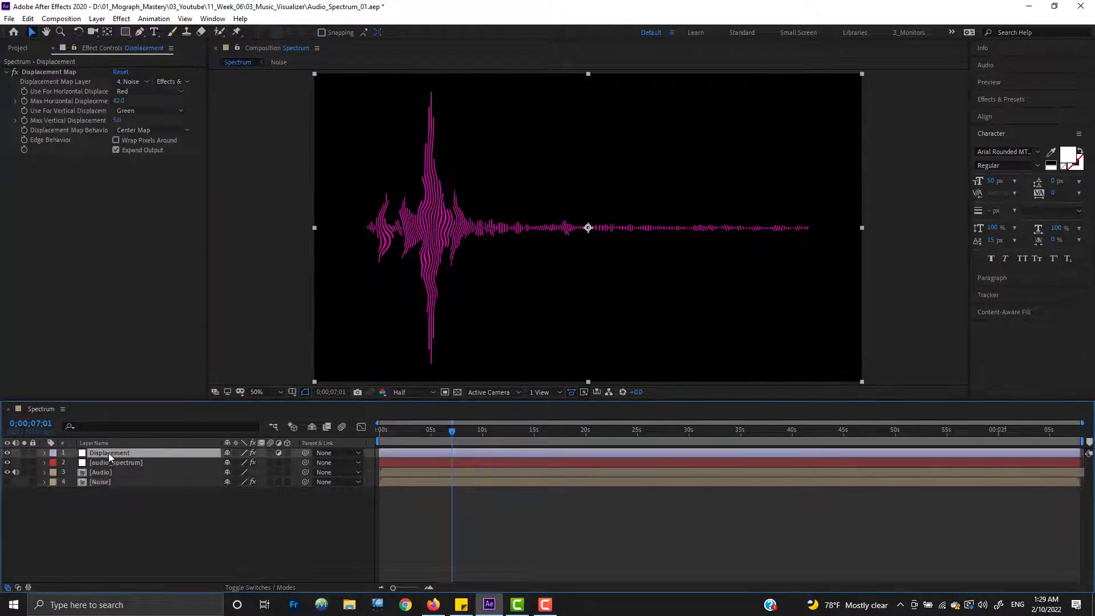
{"action": "left_click", "coordinate": [105, 483]}
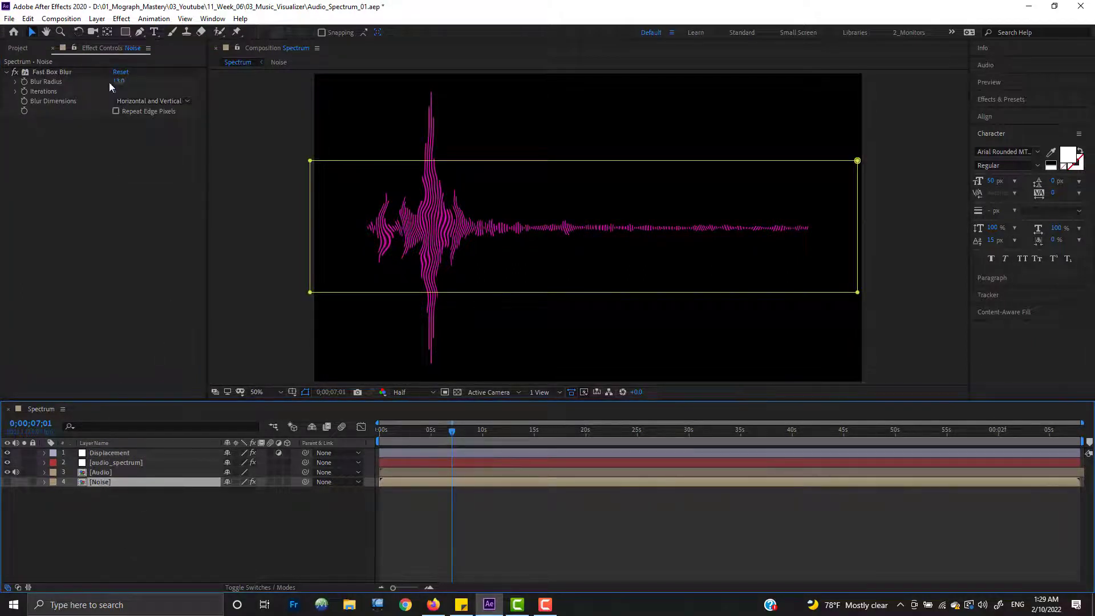
{"action": "left_click_drag", "start_coordinate": [117, 82], "coordinate": [98, 94]}
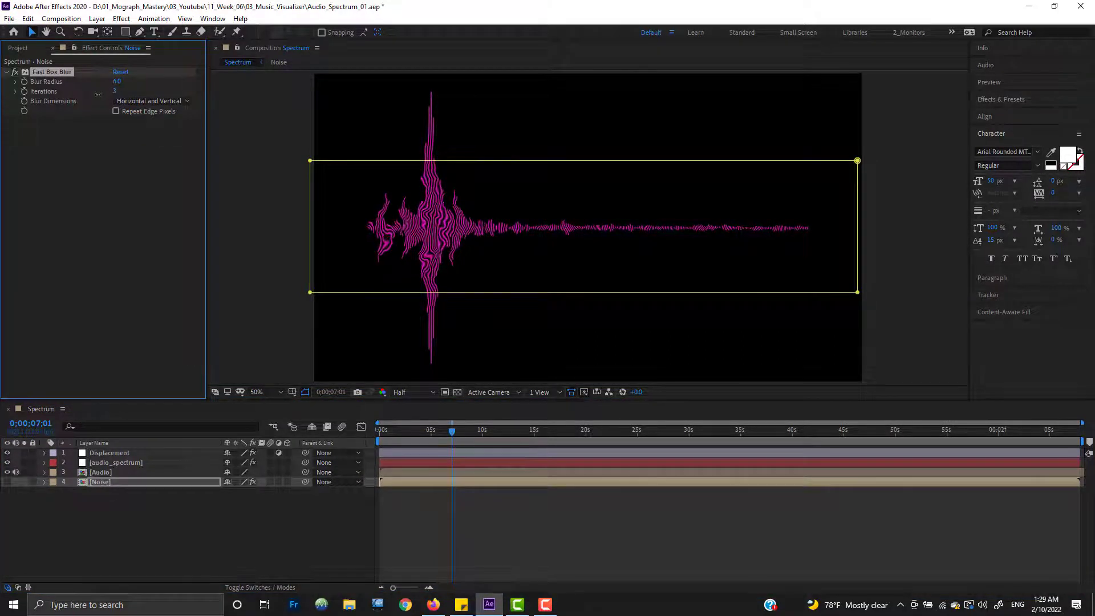
{"action": "left_click", "coordinate": [114, 454]}
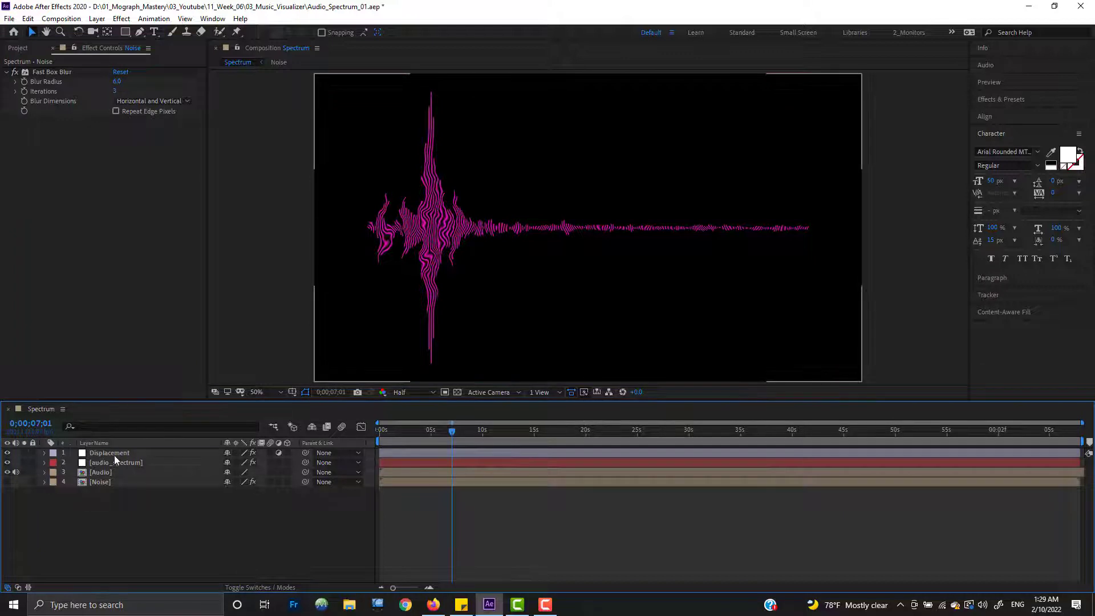
{"action": "left_click", "coordinate": [102, 484]}
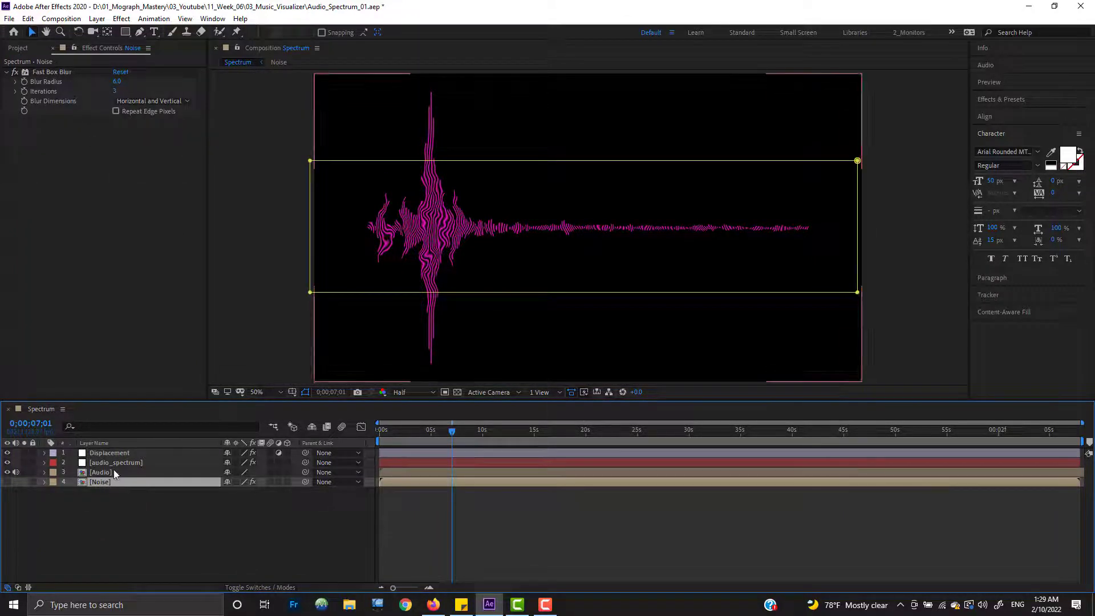
Delete the Displacement Map effect together with the Displacement adjustment layer and the Noise layer.
{"action": "left_click", "coordinate": [112, 453]}
{"action": "left_click", "coordinate": [66, 73]}
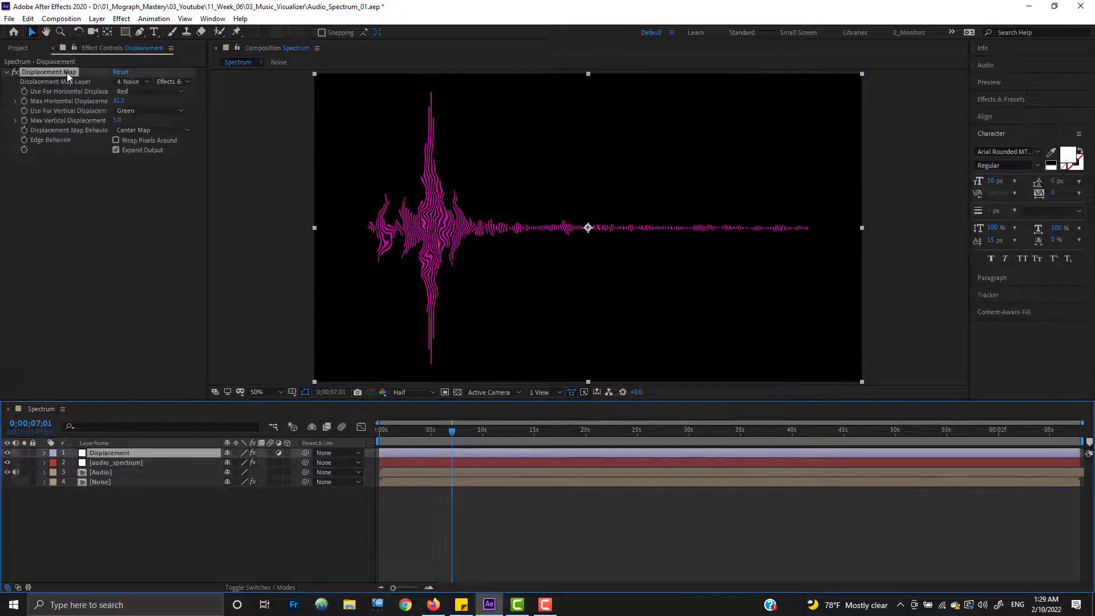
{"action": "key", "text": "Delete"}
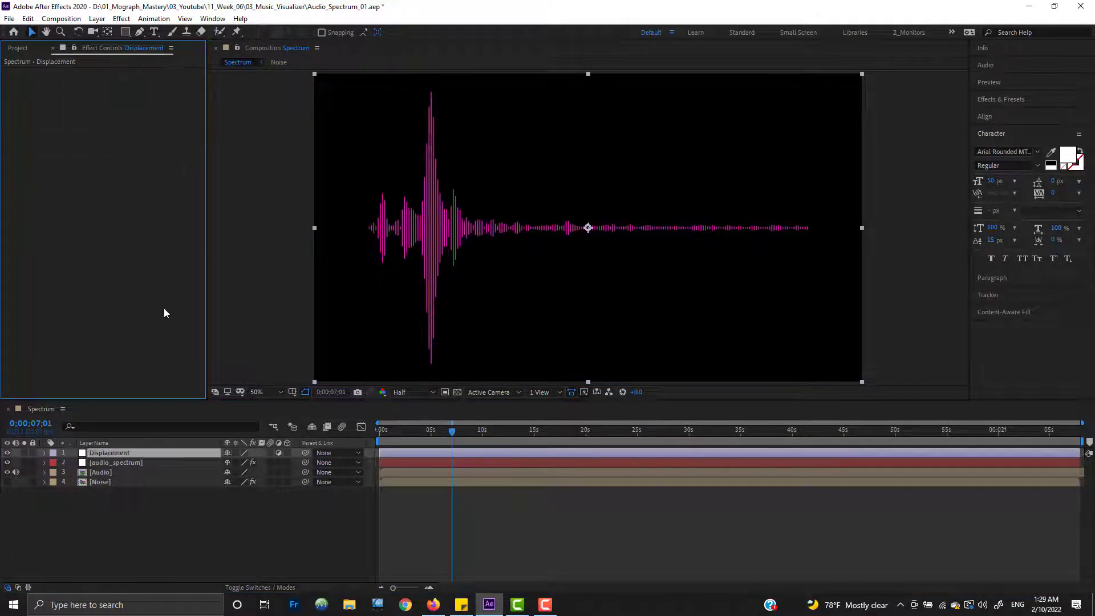
{"action": "left_click", "coordinate": [118, 455]}
{"action": "key", "text": "Delete"}
{"action": "left_click", "coordinate": [105, 473]}
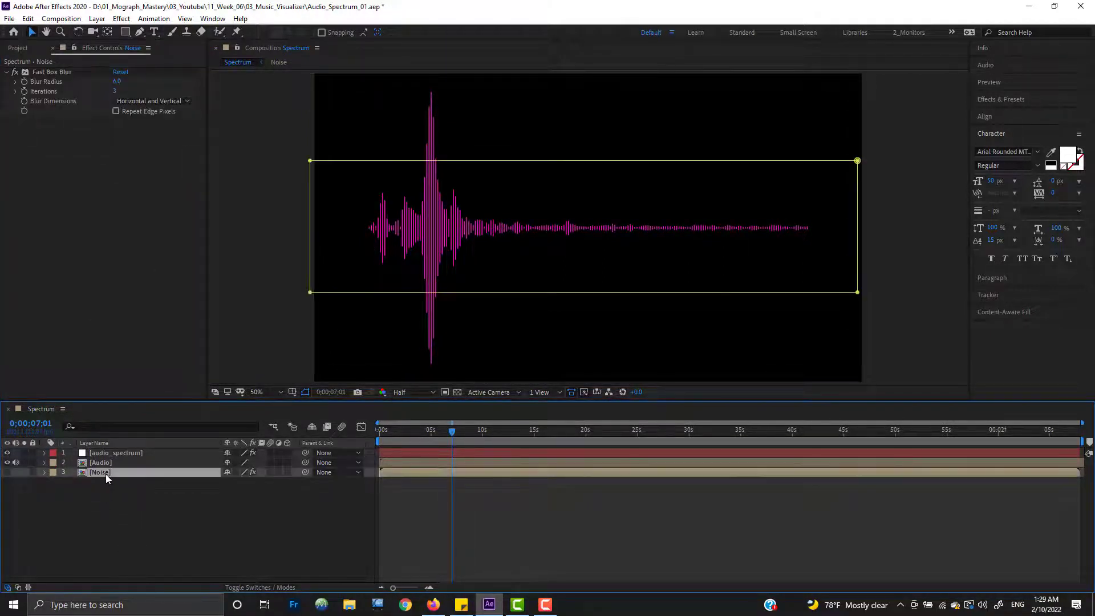
{"action": "key", "text": "Delete"}
Examine the Source, Masks and Effects & Masks choices for the Audio Layer of the audio_spectrum layer's effect.
{"action": "left_click", "coordinate": [119, 453]}
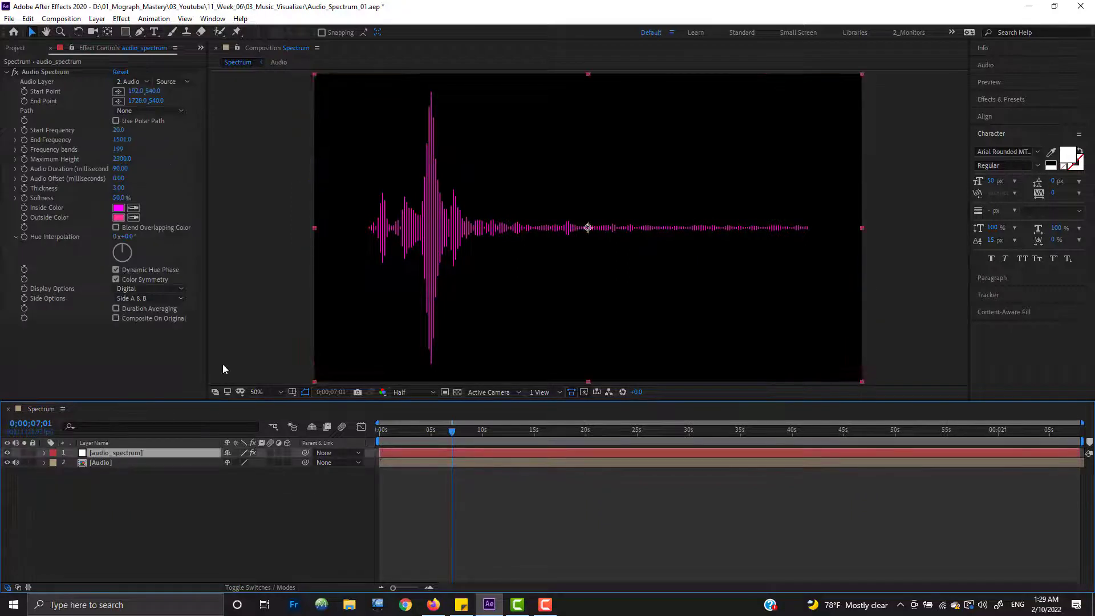
{"action": "left_click", "coordinate": [174, 83]}
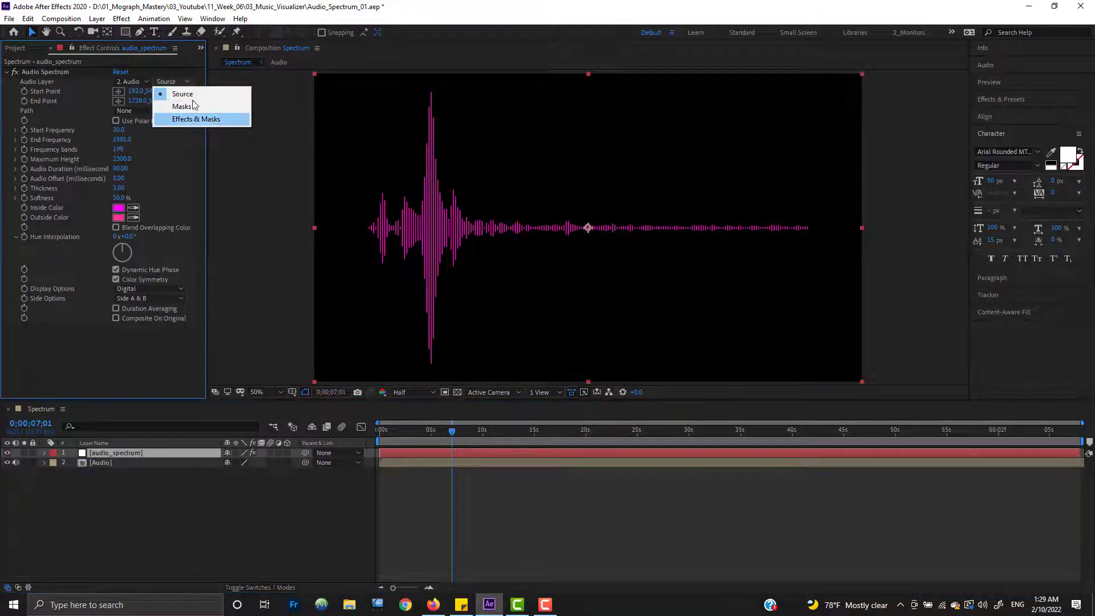
{"action": "left_click", "coordinate": [161, 365]}
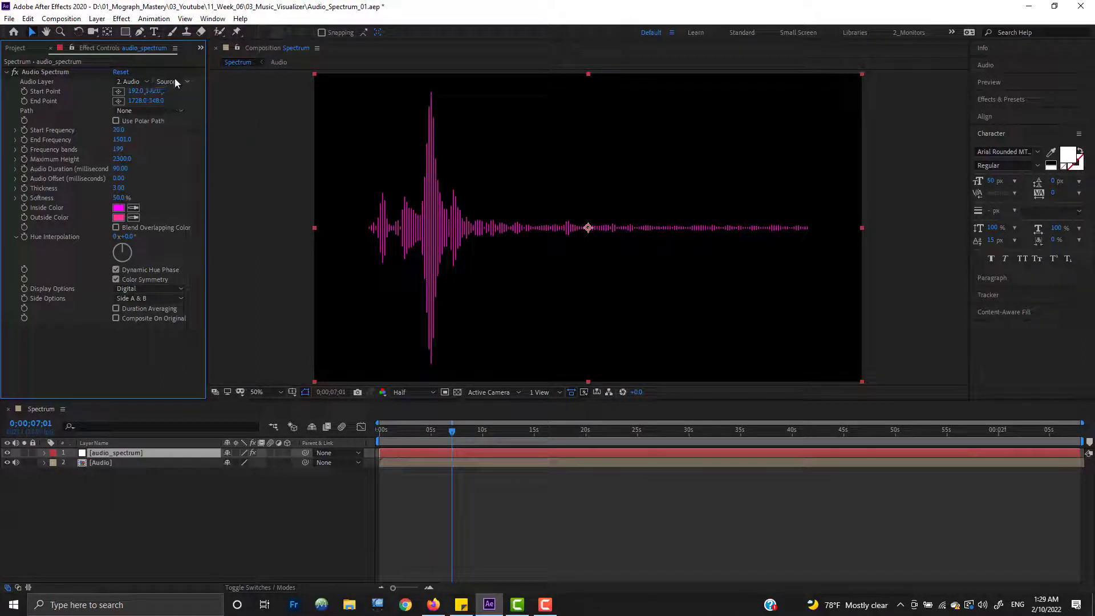
{"action": "left_click", "coordinate": [175, 83]}
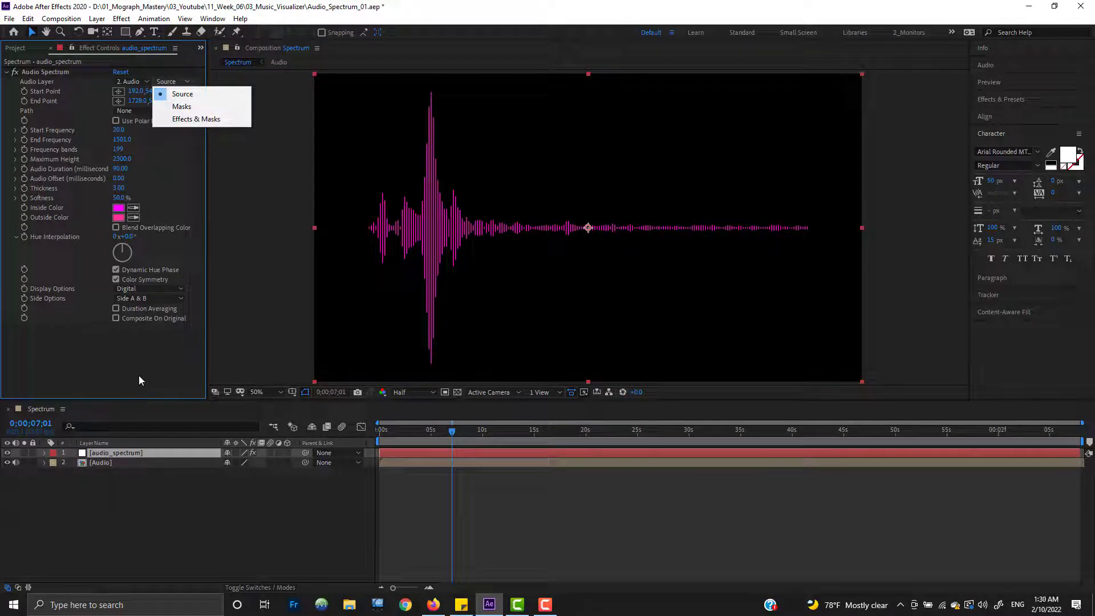
{"action": "left_click", "coordinate": [138, 375]}
{"action": "left_click", "coordinate": [179, 82]}
{"action": "left_click", "coordinate": [161, 358]}
{"action": "left_click", "coordinate": [177, 82]}
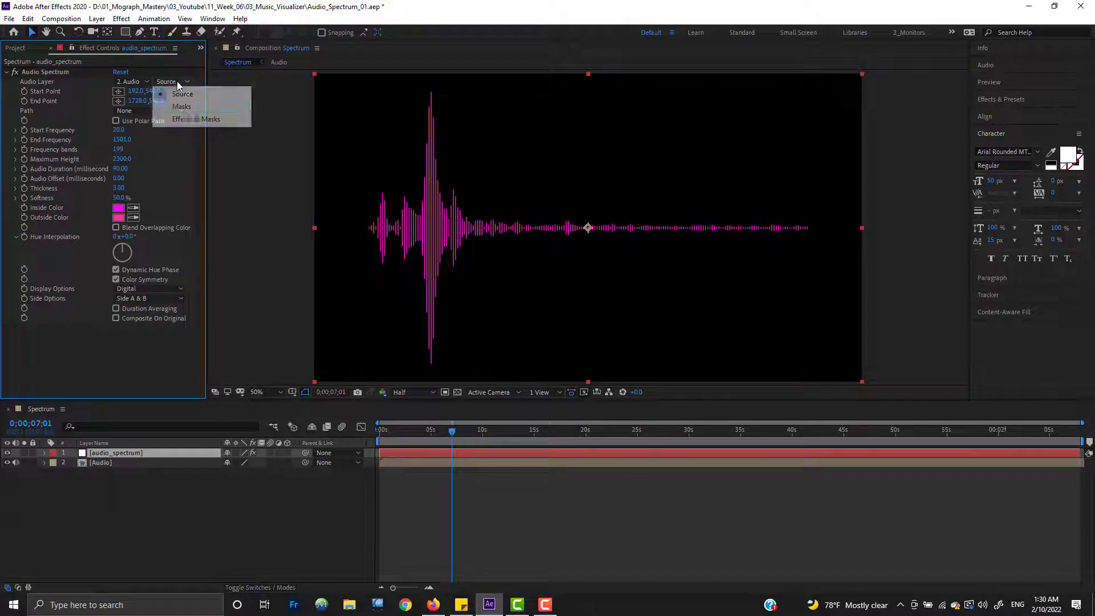
{"action": "left_click", "coordinate": [132, 374]}
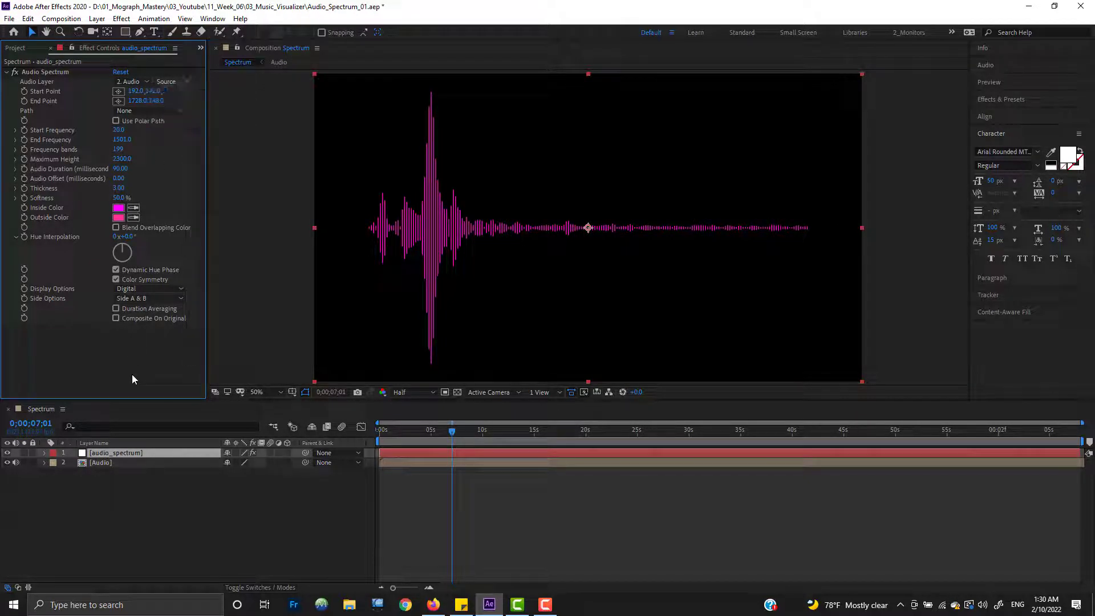
{"action": "left_click", "coordinate": [172, 84]}
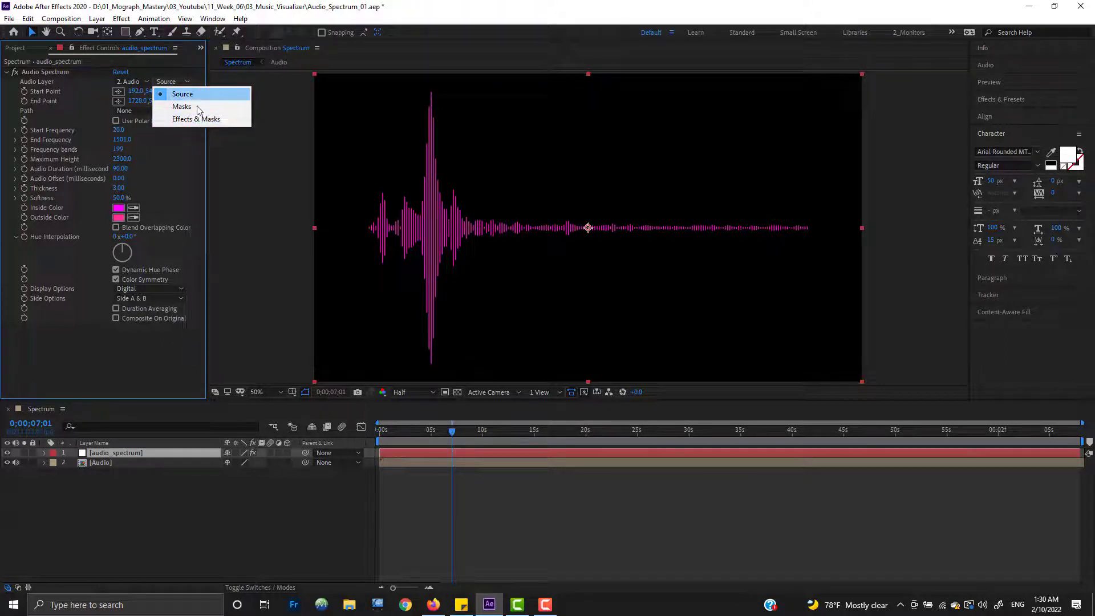
{"action": "left_click", "coordinate": [145, 355]}
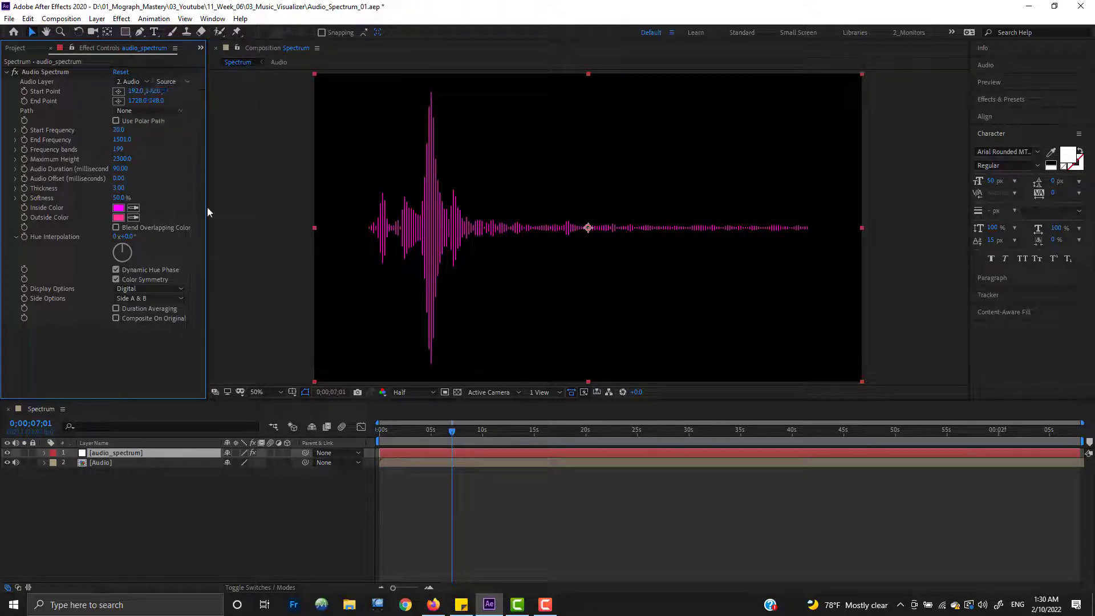
{"action": "left_click", "coordinate": [175, 86]}
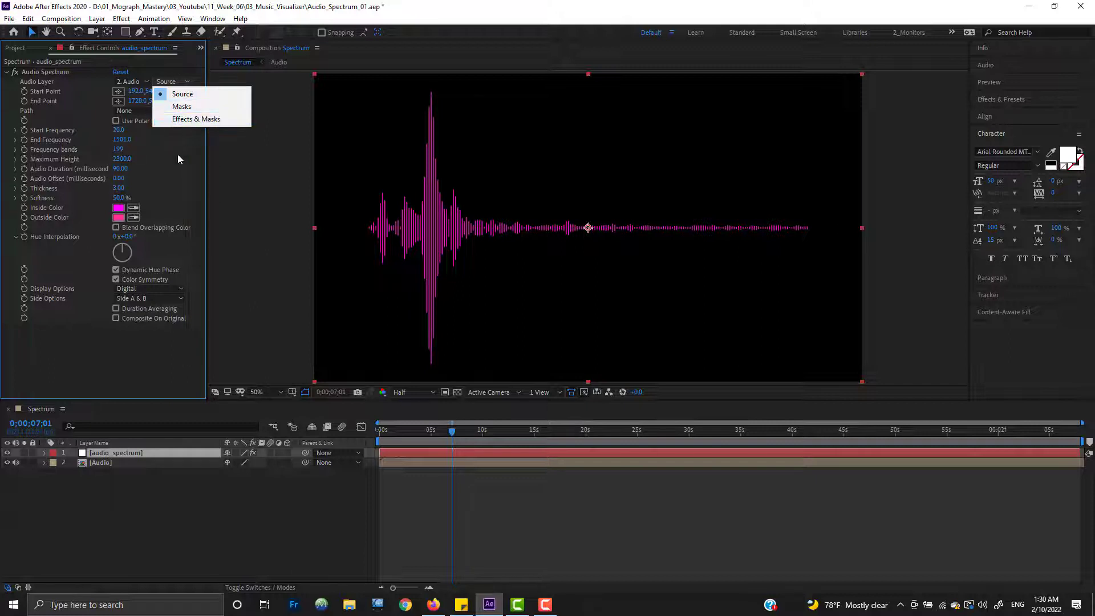
{"action": "left_click", "coordinate": [149, 357]}
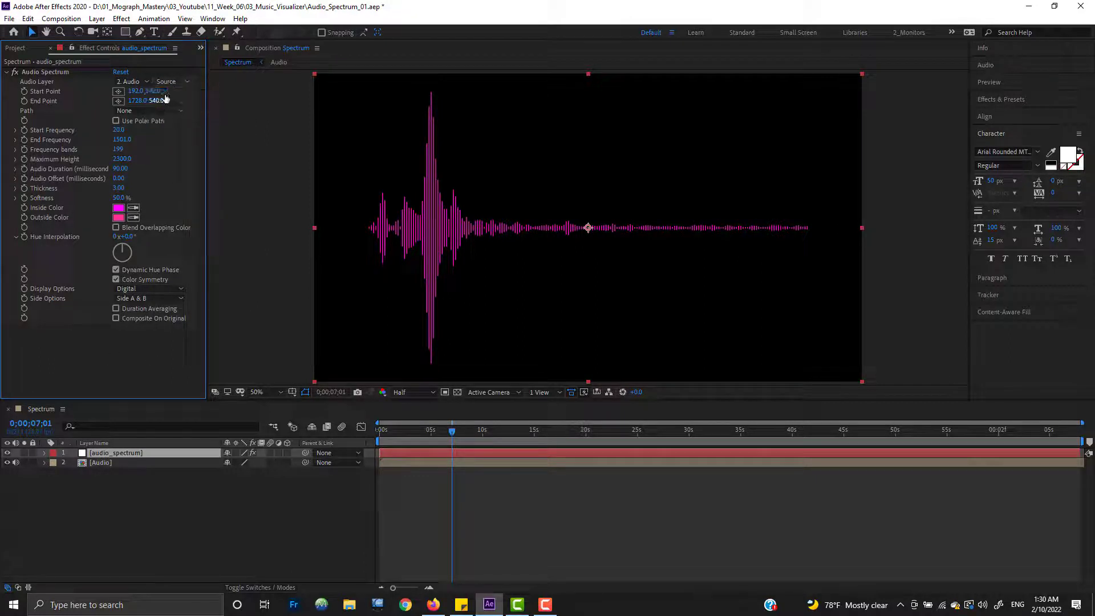
Set the X coordinate of the Audio Spectrum's Start Point to 0.
{"action": "left_click", "coordinate": [137, 92]}
{"action": "type", "text": "0"}
{"action": "key", "text": "Return"}
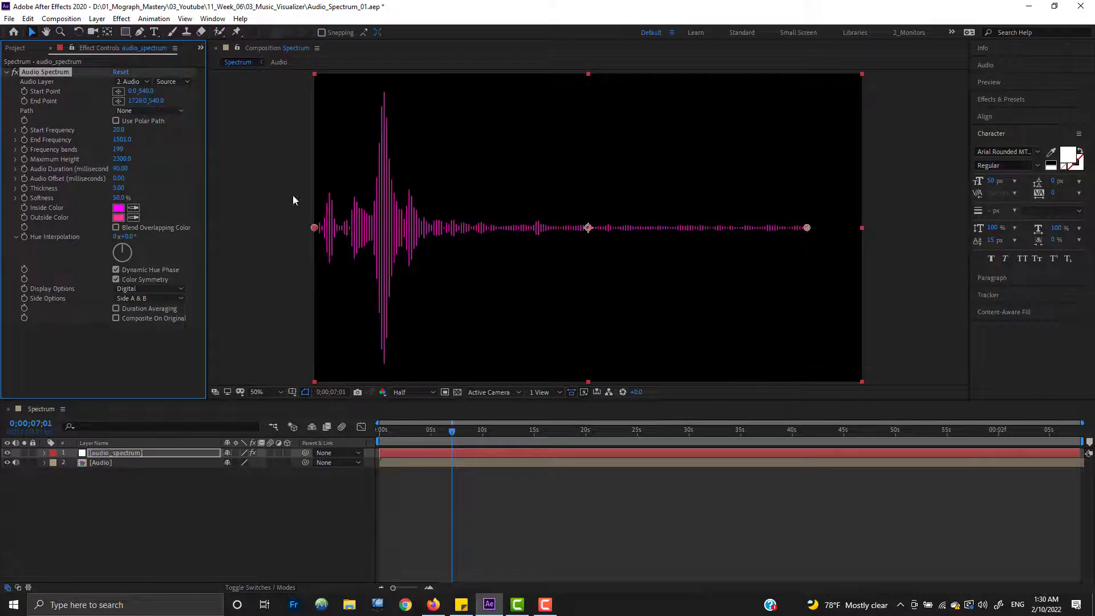
Try repositioning the spectrum's start and end points directly in the composition, and undo both moves.
{"action": "left_click_drag", "start_coordinate": [315, 230], "coordinate": [405, 228]}
{"action": "left_click_drag", "start_coordinate": [807, 228], "coordinate": [759, 246]}
{"action": "key", "text": "ctrl+z"}
{"action": "key", "text": "ctrl+z"}
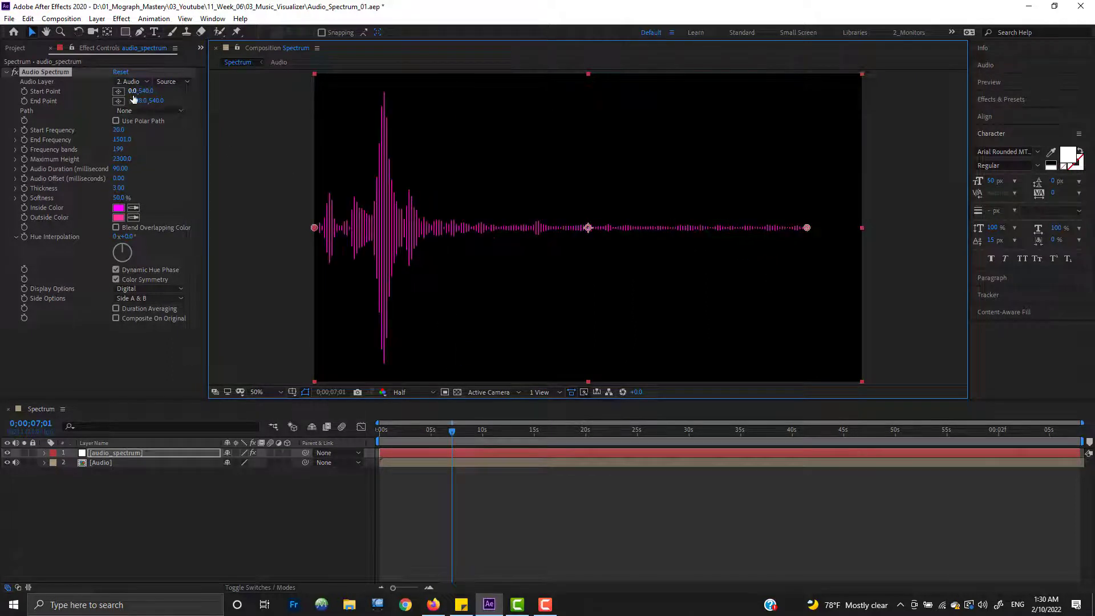
Set the X coordinate of the Audio Spectrum's End Point to 1920.
{"action": "left_click", "coordinate": [137, 101]}
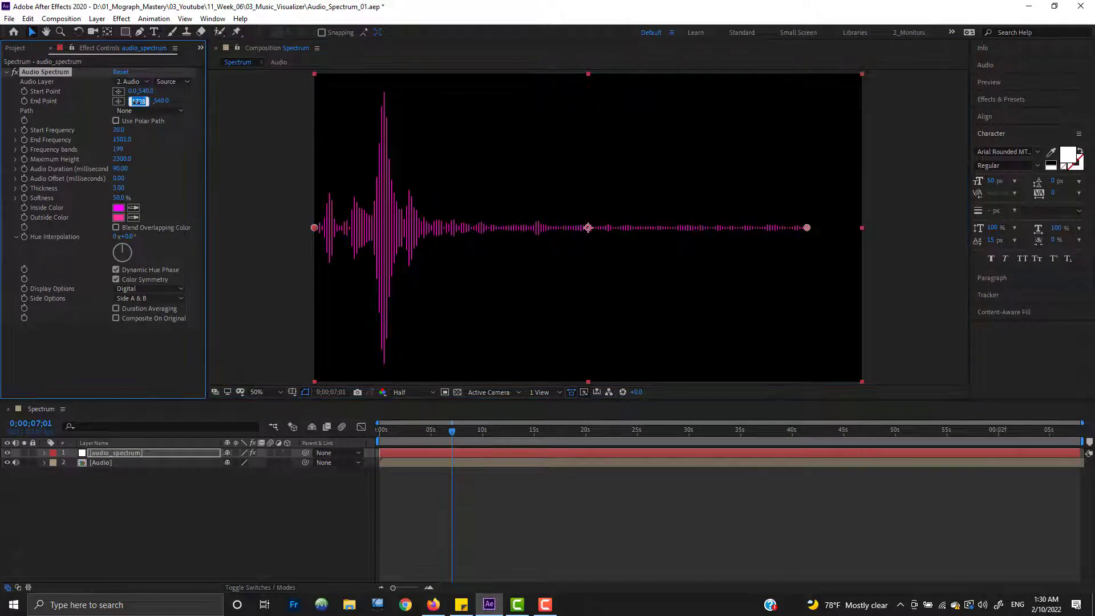
{"action": "type", "text": "18"}
{"action": "type", "text": "20"}
{"action": "key", "text": "Return"}
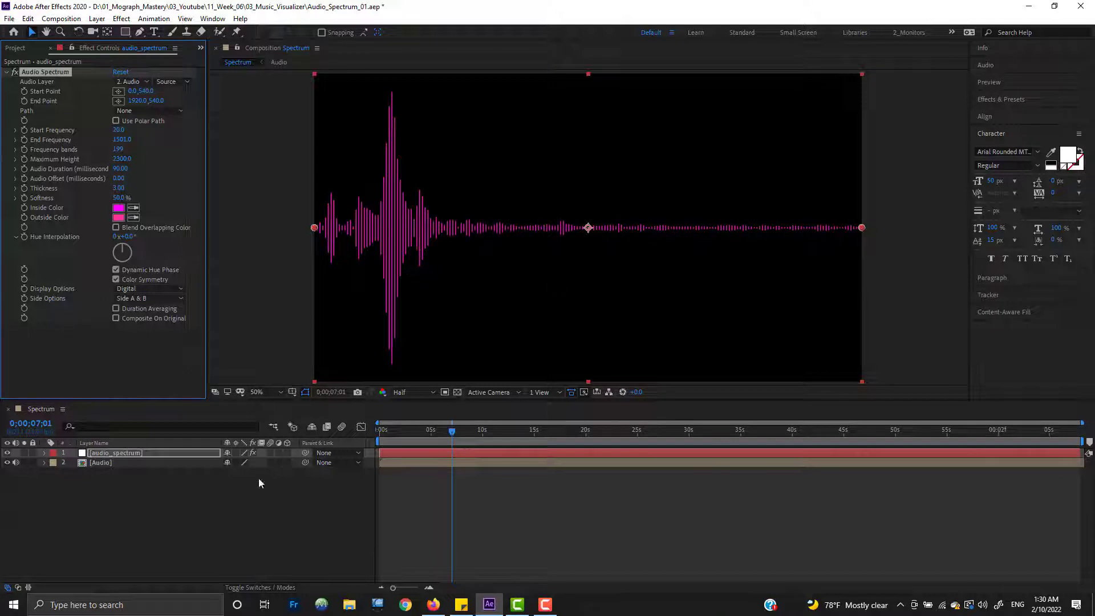
{"action": "left_click", "coordinate": [139, 533]}
Draw a four-point S-shaped open mask across the audio_spectrum layer with the Pen tool.
{"action": "left_click", "coordinate": [119, 455]}
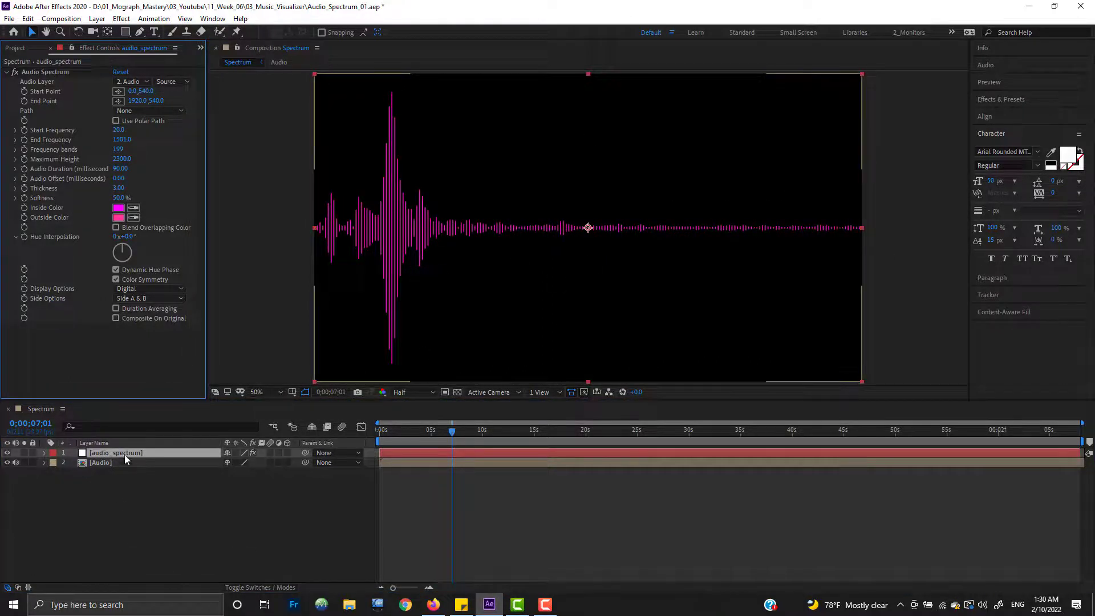
{"action": "left_click", "coordinate": [140, 33]}
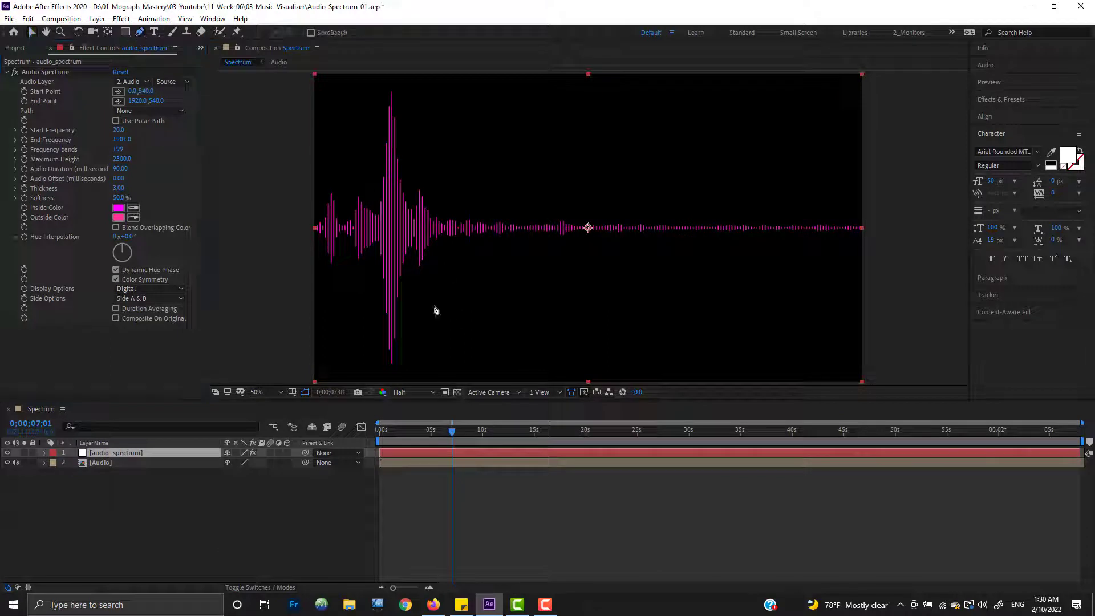
{"action": "left_click_drag", "start_coordinate": [342, 322], "coordinate": [348, 298]}
{"action": "mouse_move", "coordinate": [465, 169]}
{"action": "left_mouse_down"}
{"action": "mouse_move", "coordinate": [521, 154]}
{"action": "mouse_move", "coordinate": [567, 163]}
{"action": "left_mouse_up"}
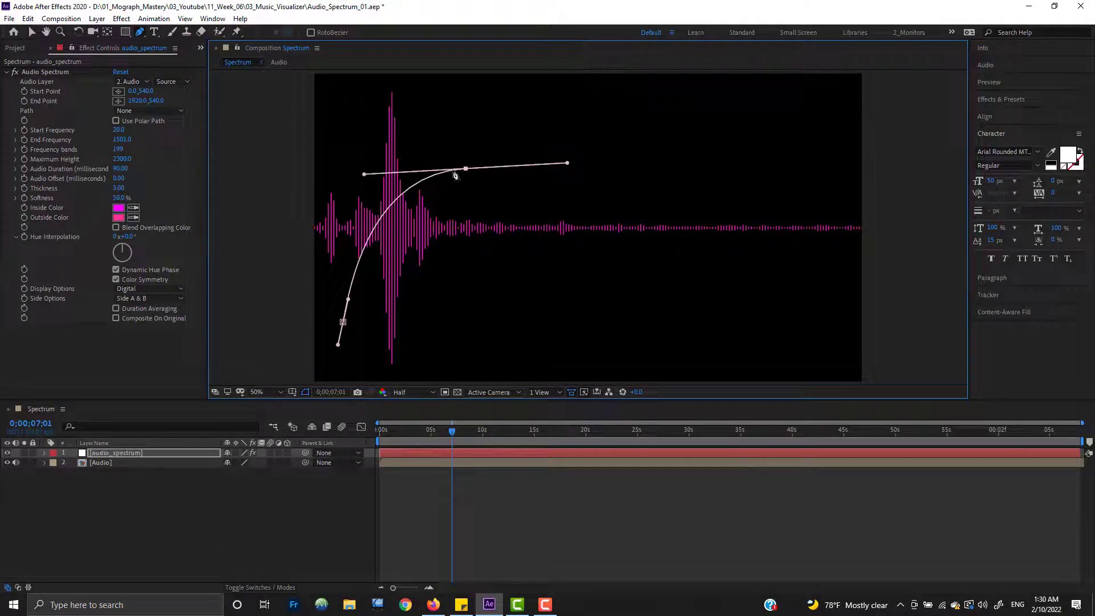
{"action": "left_click_drag", "start_coordinate": [636, 327], "coordinate": [742, 299]}
{"action": "left_click", "coordinate": [793, 112]}
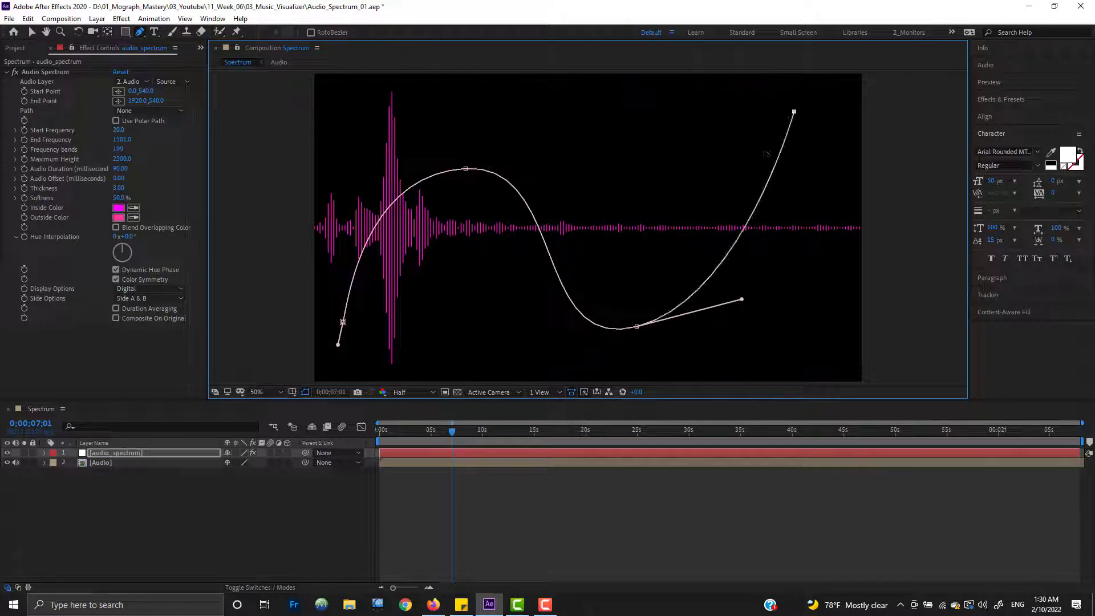
Set the Audio Spectrum's Path to Mask 1 and preview the spectrum following the curve up to about 0;00;07;27.
{"action": "left_click", "coordinate": [152, 111]}
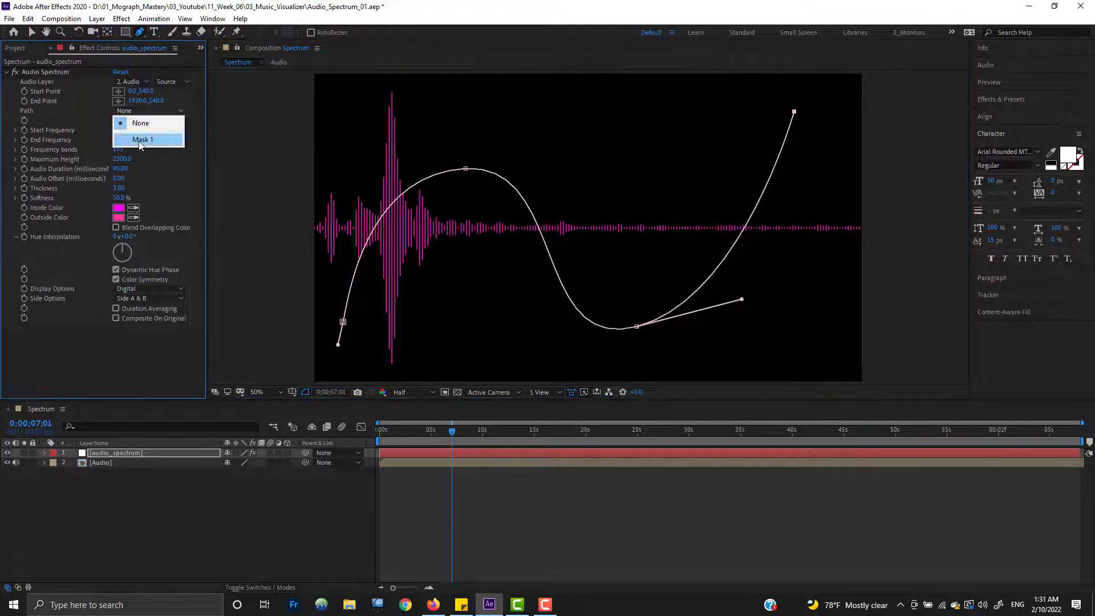
{"action": "left_click", "coordinate": [132, 134]}
{"action": "left_click", "coordinate": [270, 523]}
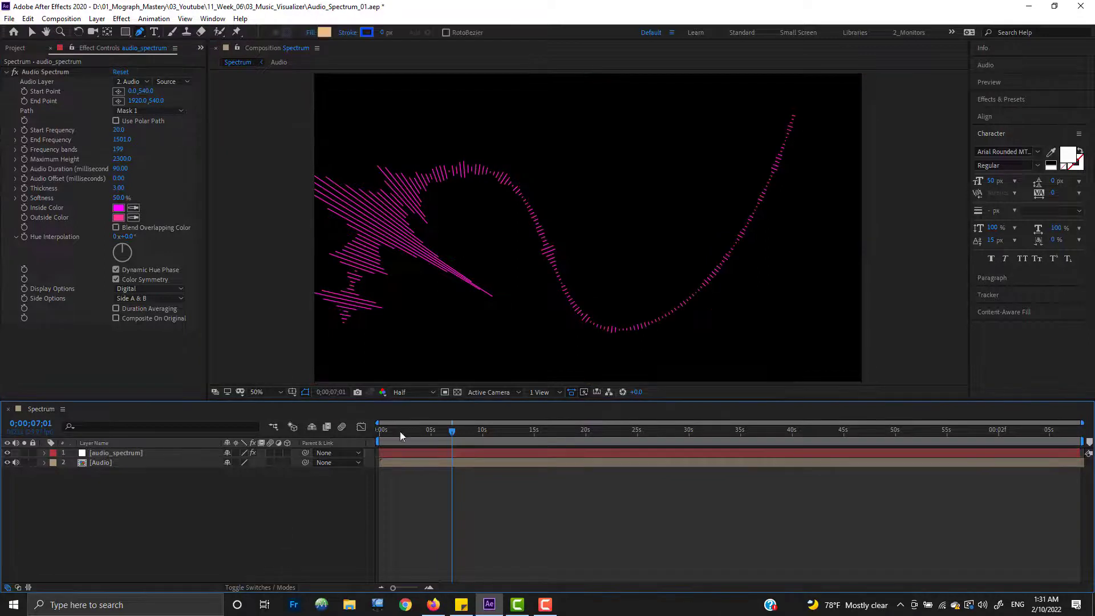
{"action": "left_click_drag", "start_coordinate": [399, 432], "coordinate": [462, 440]}
Reveal the audio_spectrum layer's Mask Path and keyframe it at the start of the composition.
{"action": "left_click", "coordinate": [128, 453]}
{"action": "key", "text": "m"}
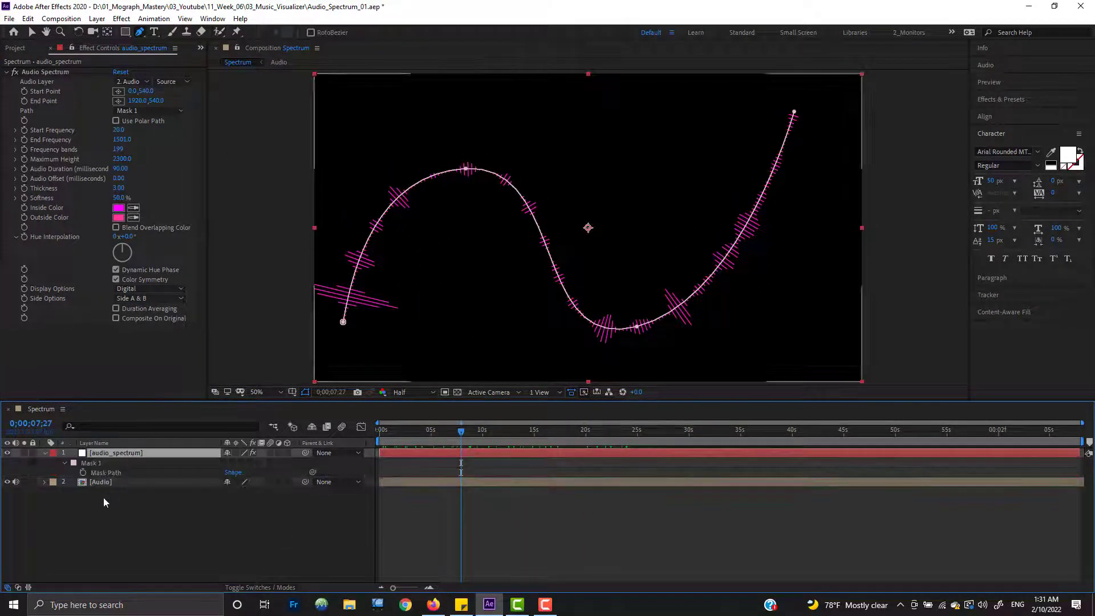
{"action": "key", "text": "Home"}
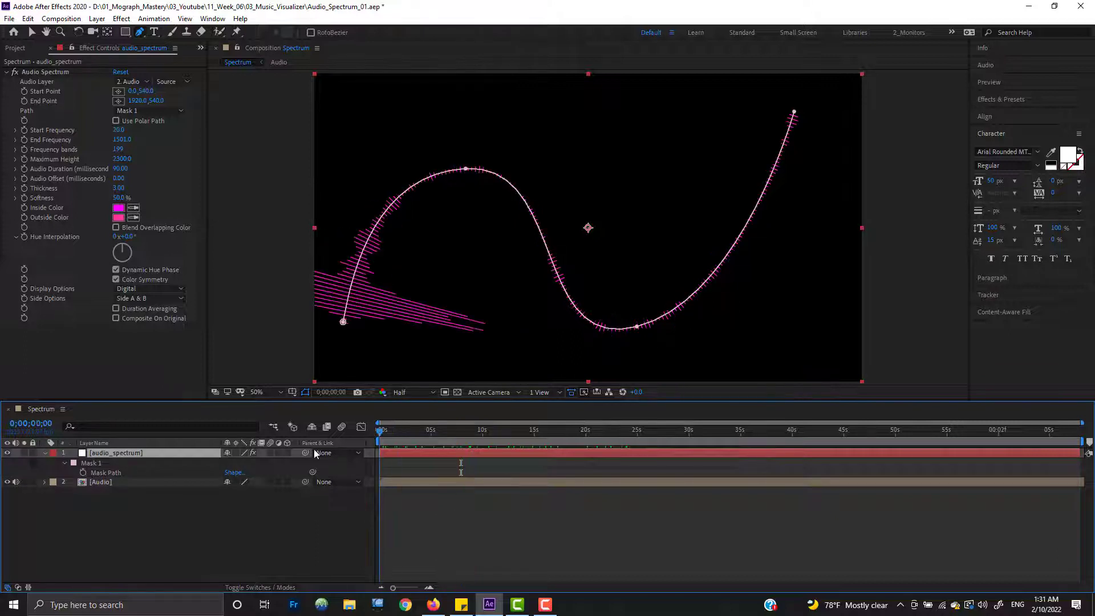
{"action": "key", "text": "alt+shift+m"}
Reshape Mask 1 at 0;00;06;14 into a flipped wave by moving all four of its points.
{"action": "left_click", "coordinate": [446, 433]}
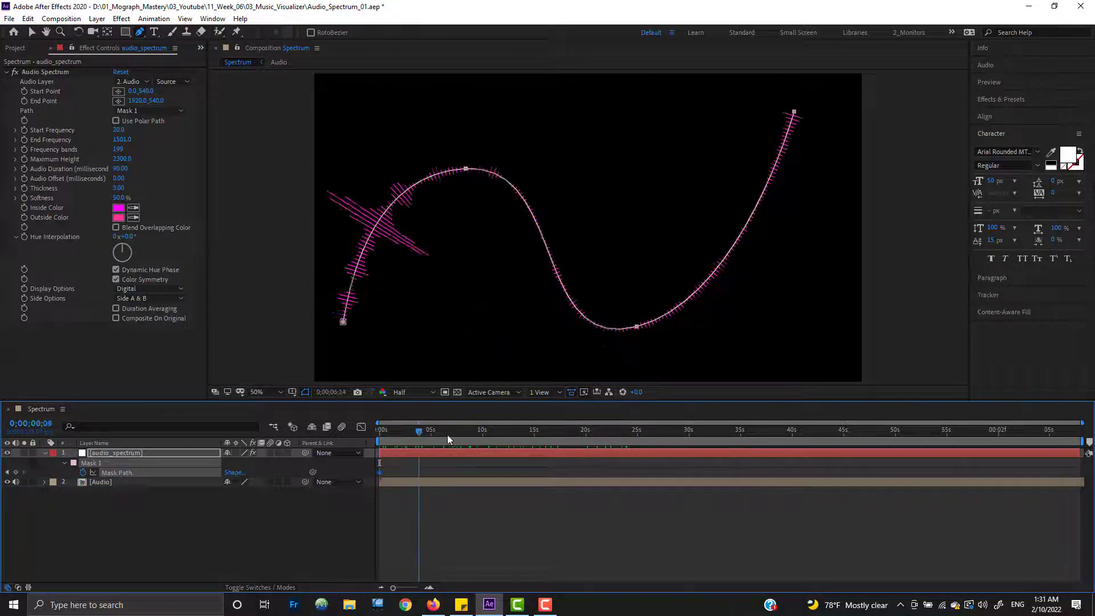
{"action": "left_click", "coordinate": [114, 452]}
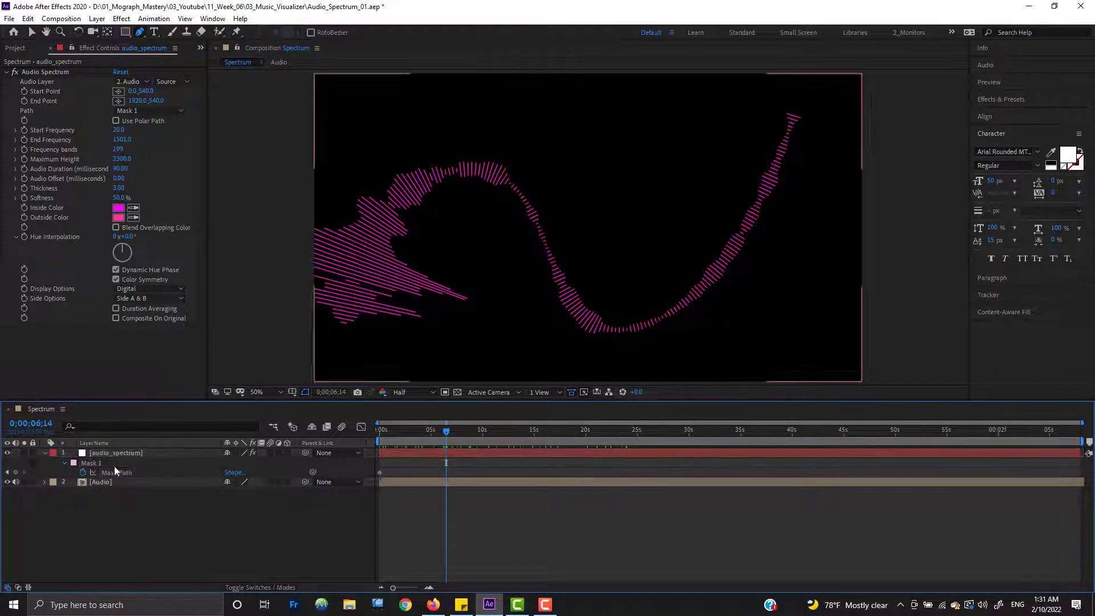
{"action": "key", "text": "v"}
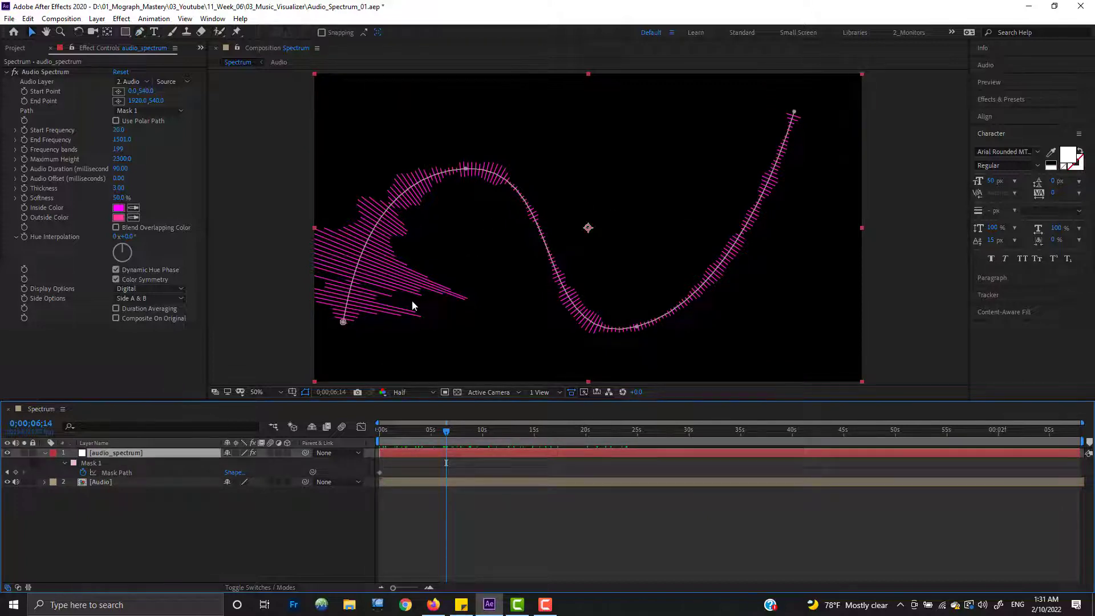
{"action": "left_click_drag", "start_coordinate": [343, 322], "coordinate": [375, 163]}
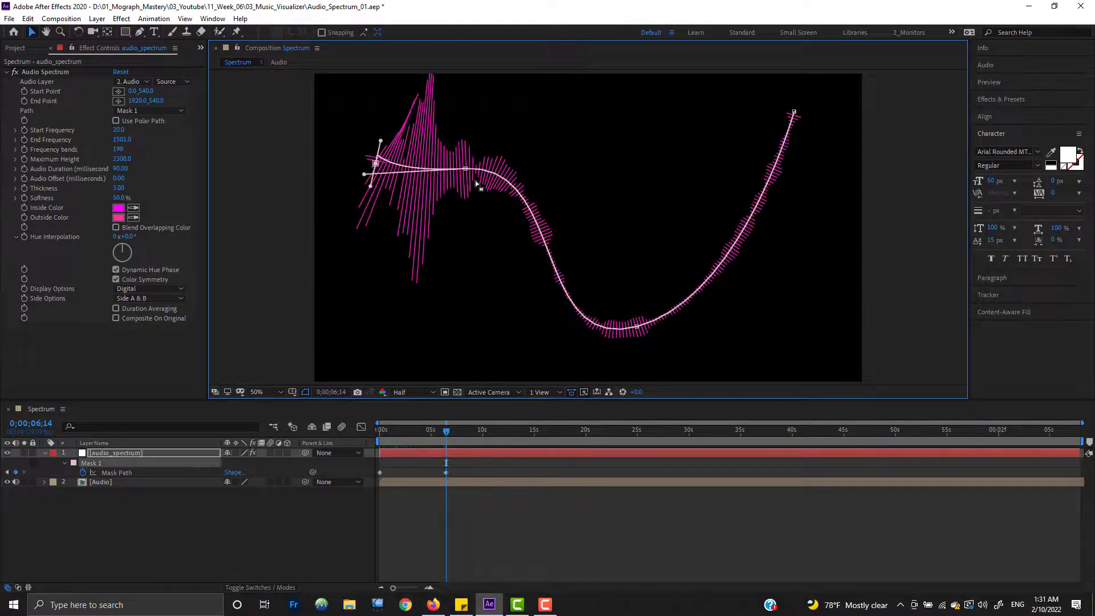
{"action": "left_click_drag", "start_coordinate": [465, 170], "coordinate": [435, 301]}
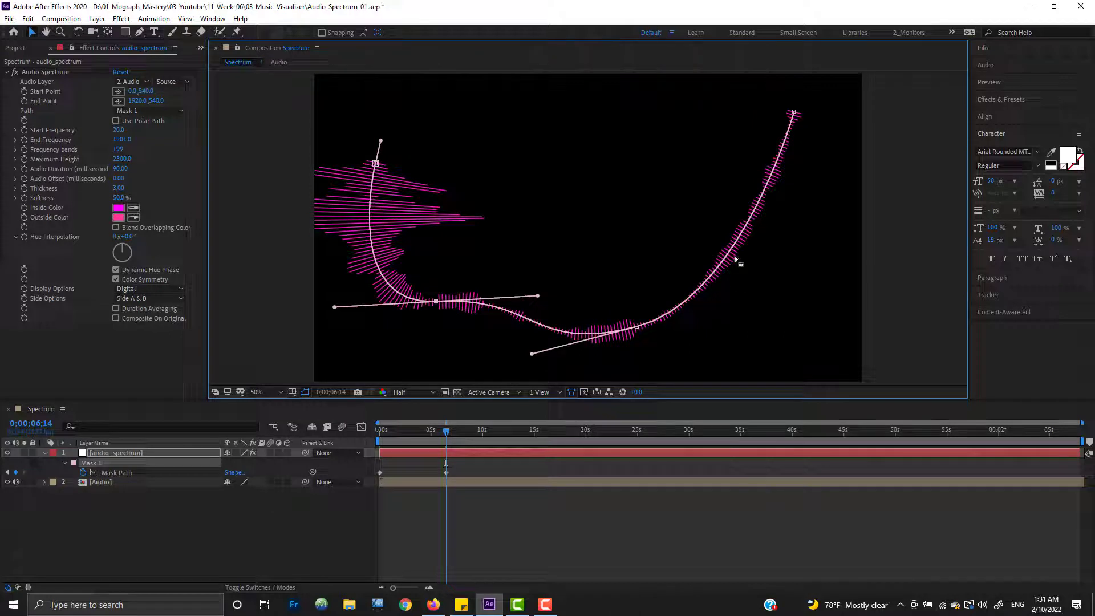
{"action": "left_click_drag", "start_coordinate": [636, 327], "coordinate": [629, 155]}
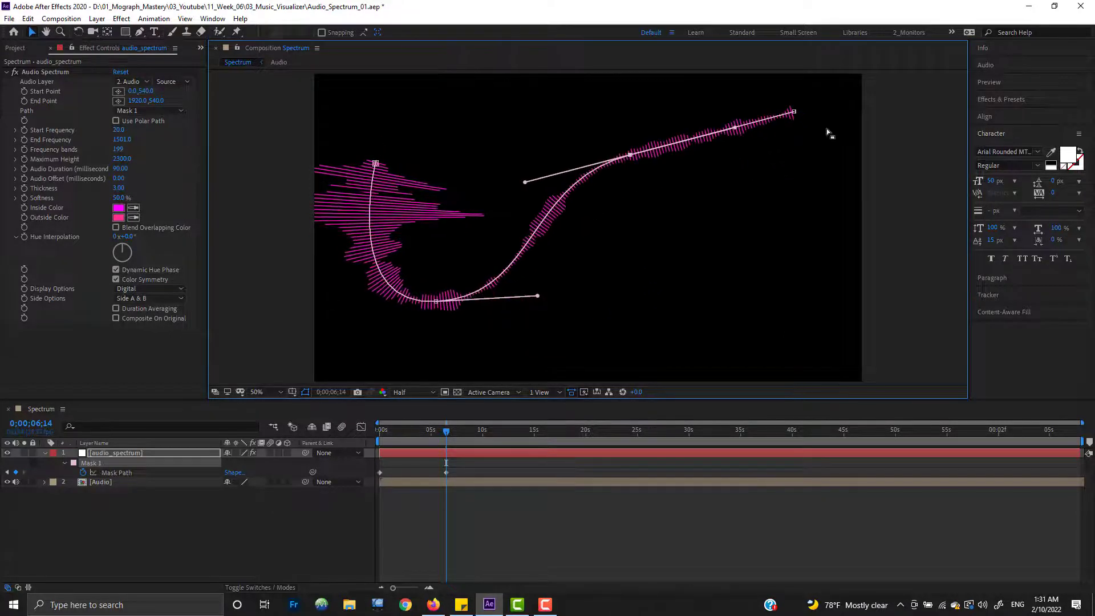
{"action": "left_click_drag", "start_coordinate": [794, 112], "coordinate": [796, 302]}
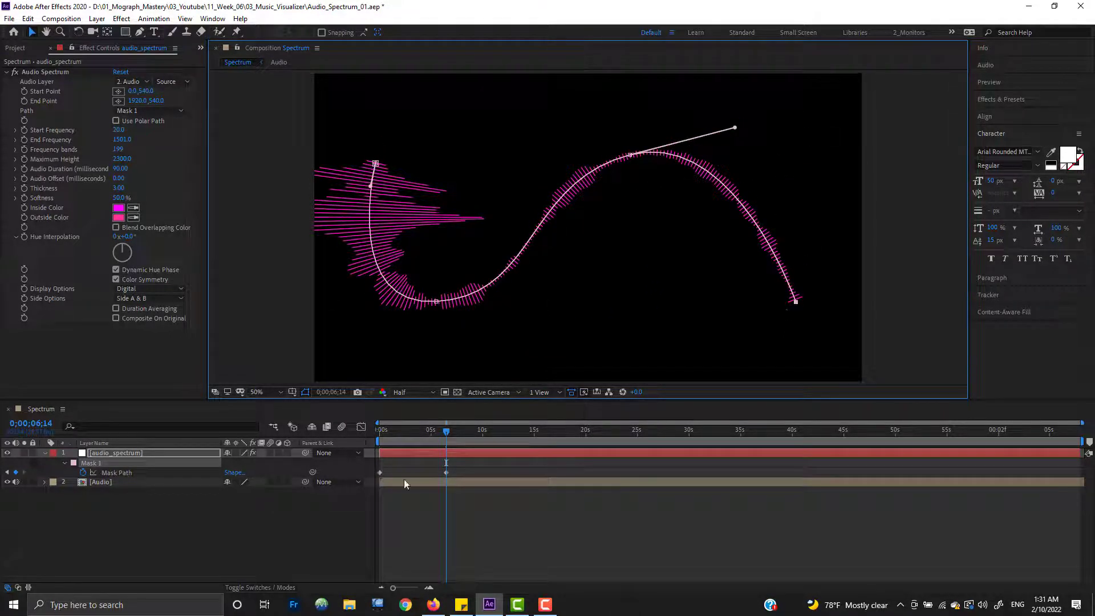
Preview the animated mask path, and delete Mask 1 from the audio_spectrum layer.
{"action": "left_click", "coordinate": [317, 535]}
{"action": "mouse_move", "coordinate": [419, 431]}
{"action": "left_mouse_down"}
{"action": "mouse_move", "coordinate": [368, 440]}
{"action": "mouse_move", "coordinate": [461, 438]}
{"action": "mouse_move", "coordinate": [416, 439]}
{"action": "mouse_move", "coordinate": [428, 440]}
{"action": "left_mouse_up"}
{"action": "left_click", "coordinate": [99, 464]}
{"action": "key", "text": "Delete"}
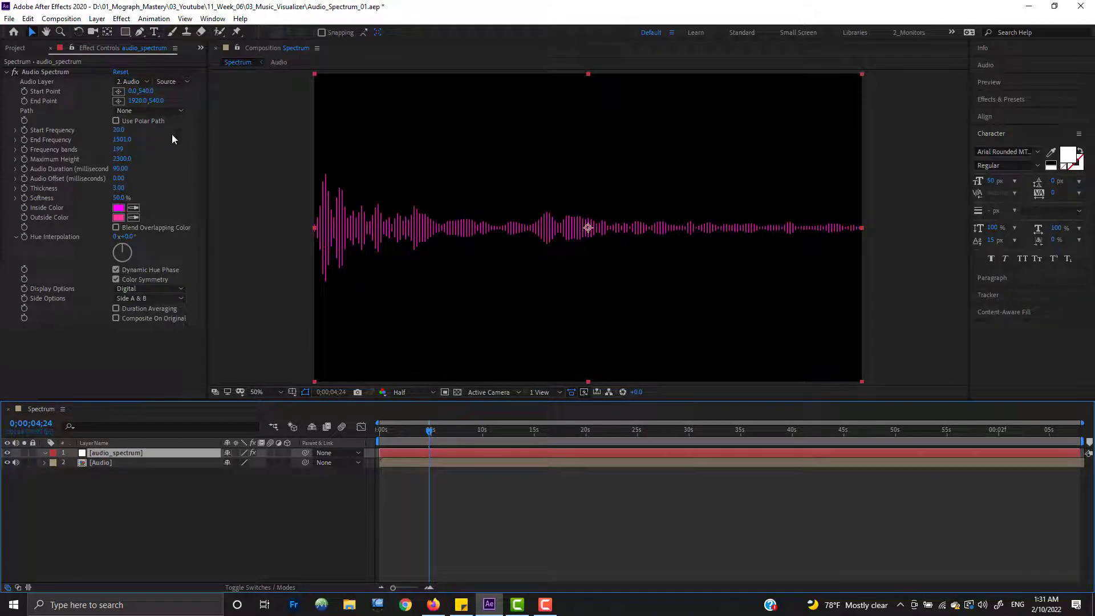
Enable Use Polar Path, move the spectrum's Start Point to about 962, 538 at the composition's centre, and preview it to 0;00;07;11.
{"action": "left_click", "coordinate": [144, 119]}
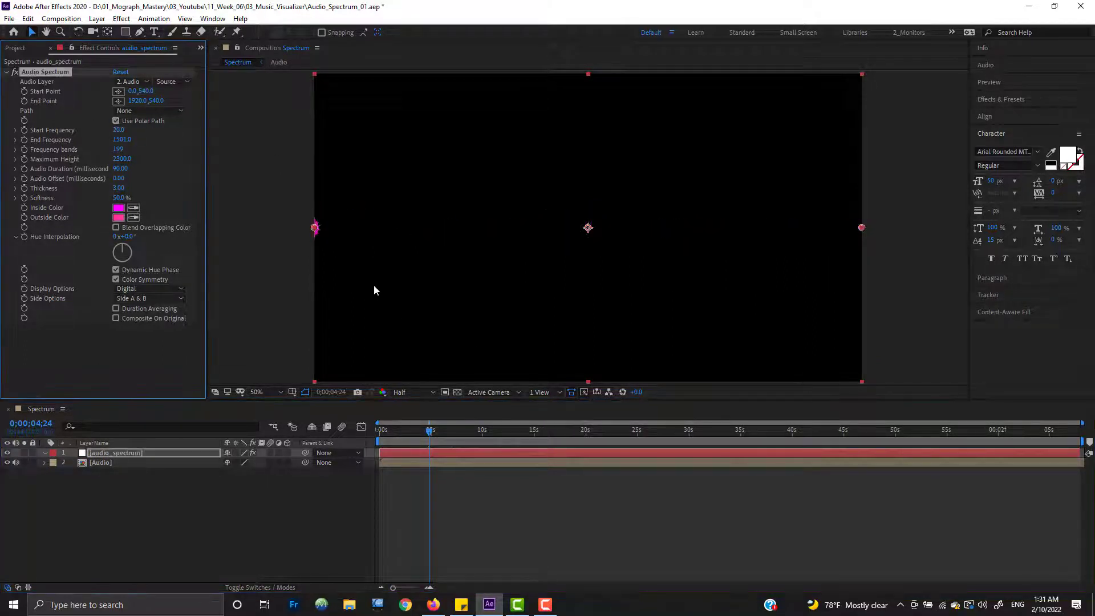
{"action": "left_click_drag", "start_coordinate": [315, 228], "coordinate": [587, 226]}
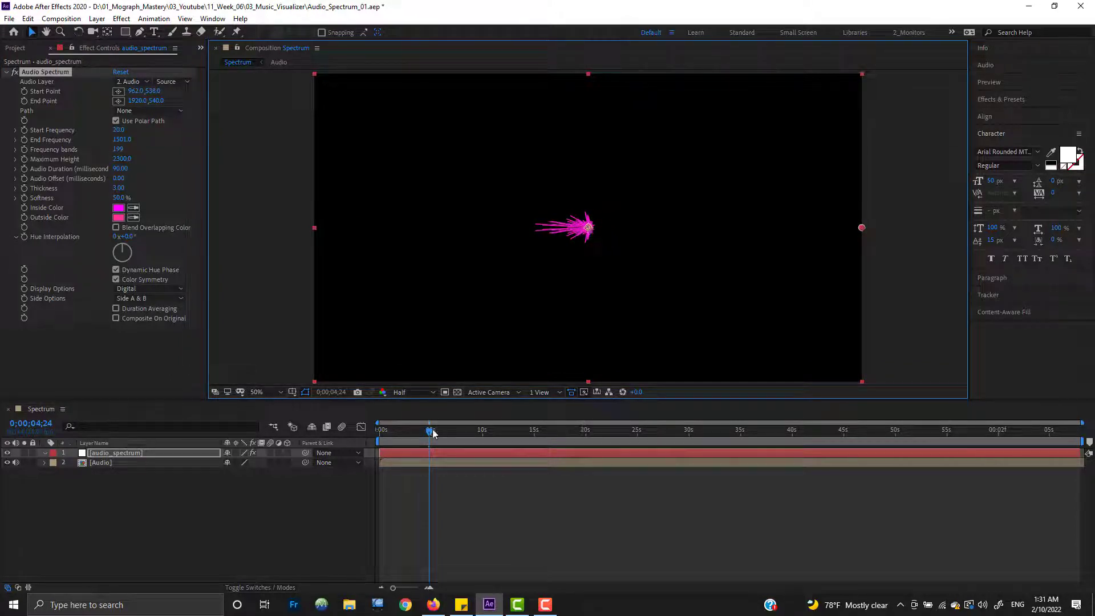
{"action": "left_click_drag", "start_coordinate": [432, 434], "coordinate": [456, 449]}
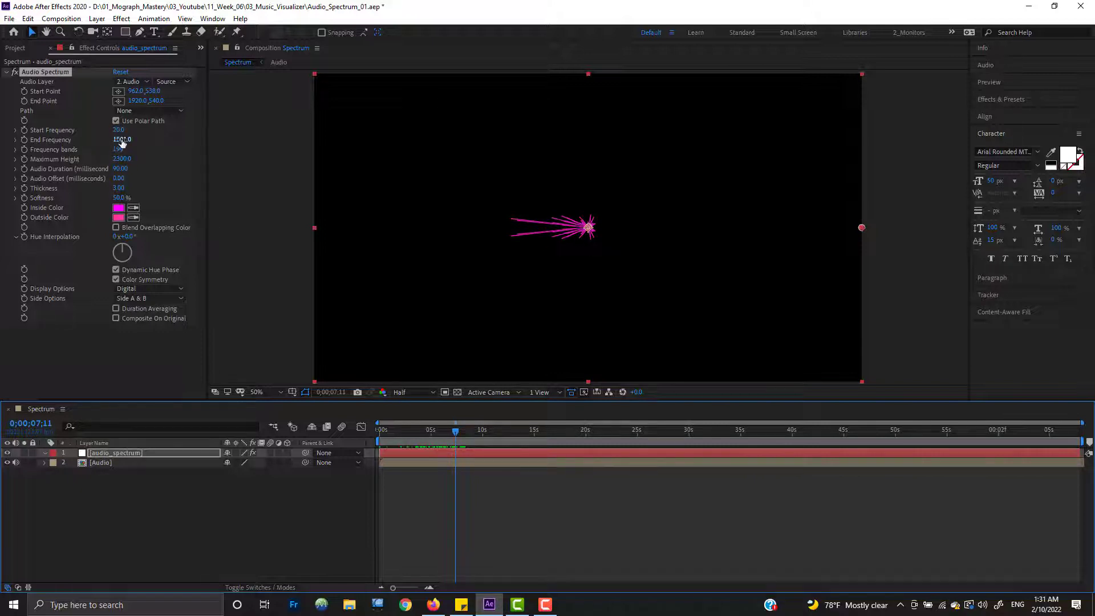
Raise the Audio Spectrum's Maximum Height to 16300 and preview the polar spectrum to 0;00;31;02.
{"action": "left_click_drag", "start_coordinate": [121, 143], "coordinate": [208, 162]}
{"action": "key", "text": "ctrl+z"}
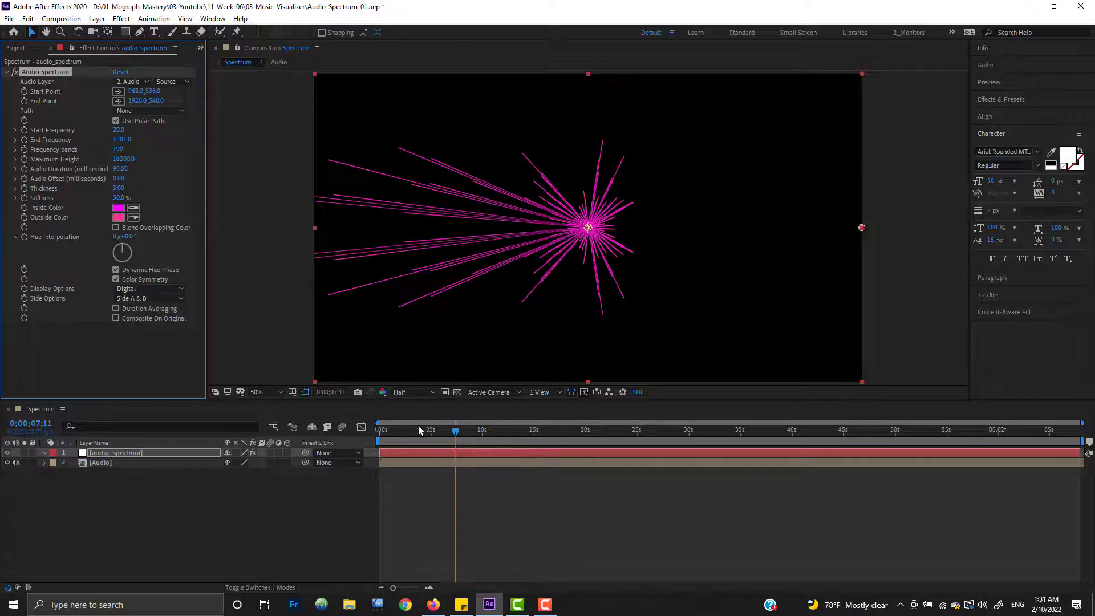
{"action": "left_click_drag", "start_coordinate": [418, 430], "coordinate": [701, 425]}
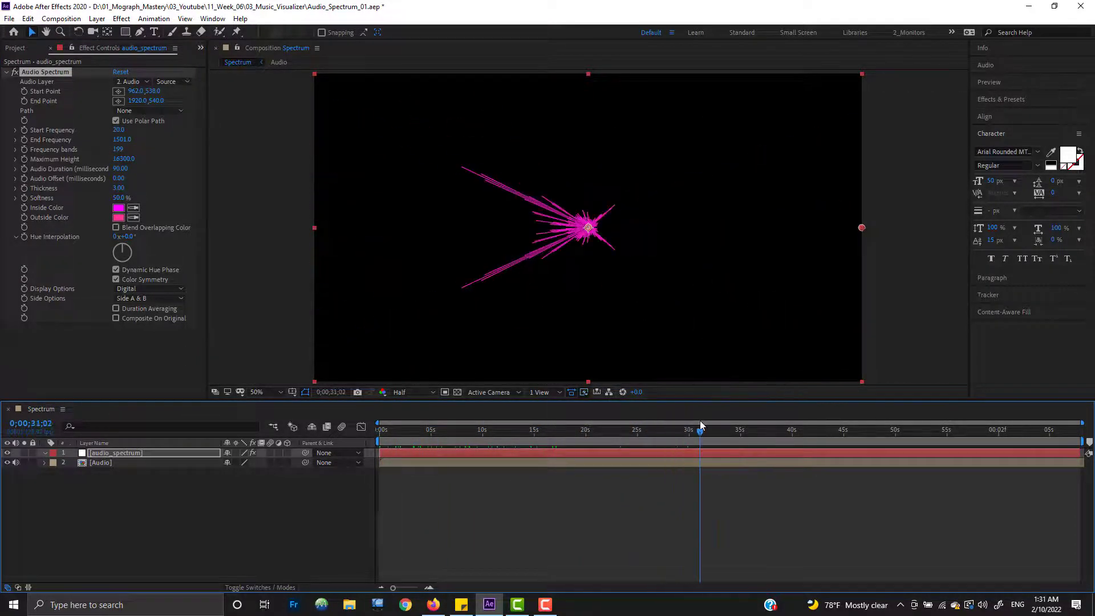
Undo the Maximum Height and Start Point changes, and disable Use Polar Path.
{"action": "key", "text": "ctrl+z"}
{"action": "key", "text": "ctrl+z"}
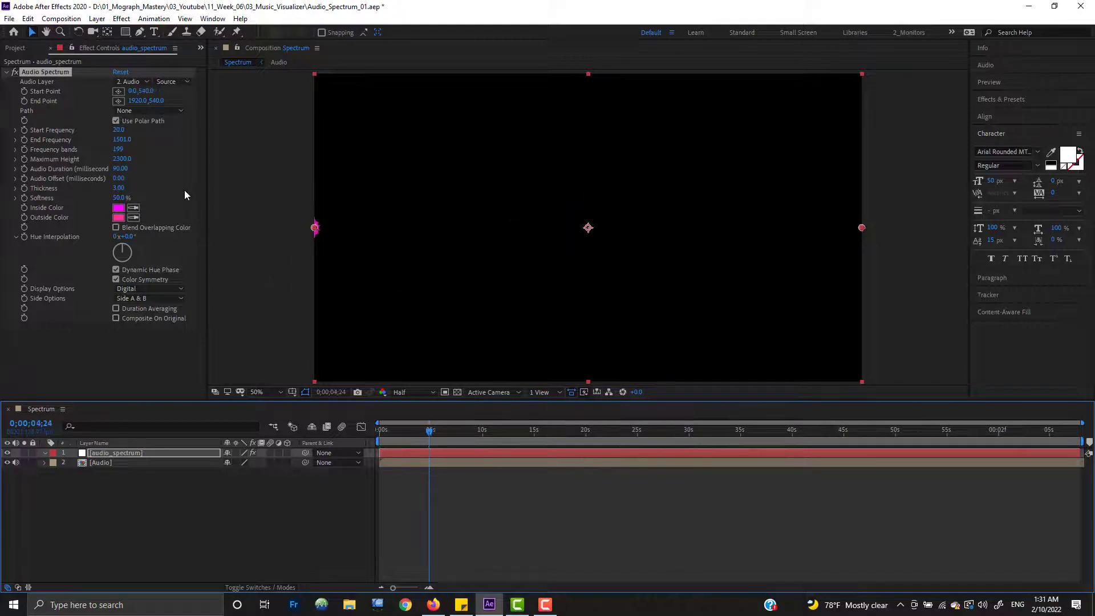
{"action": "left_click", "coordinate": [144, 120]}
Preview the straight spectrum and compare it with the Audio layer's expanded waveform.
{"action": "left_click_drag", "start_coordinate": [429, 432], "coordinate": [497, 450]}
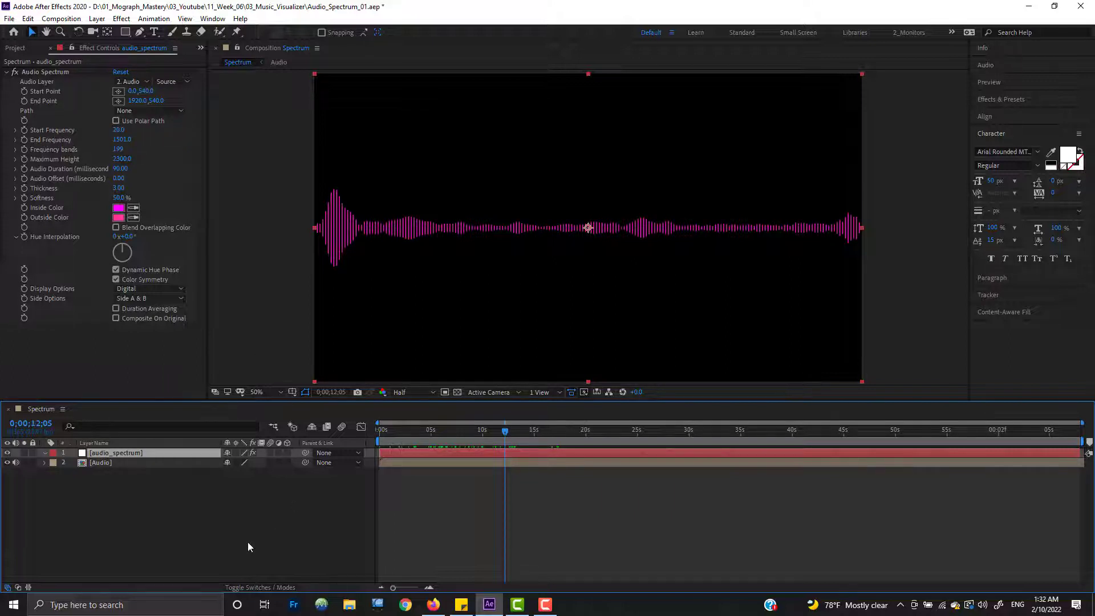
{"action": "left_click", "coordinate": [44, 463]}
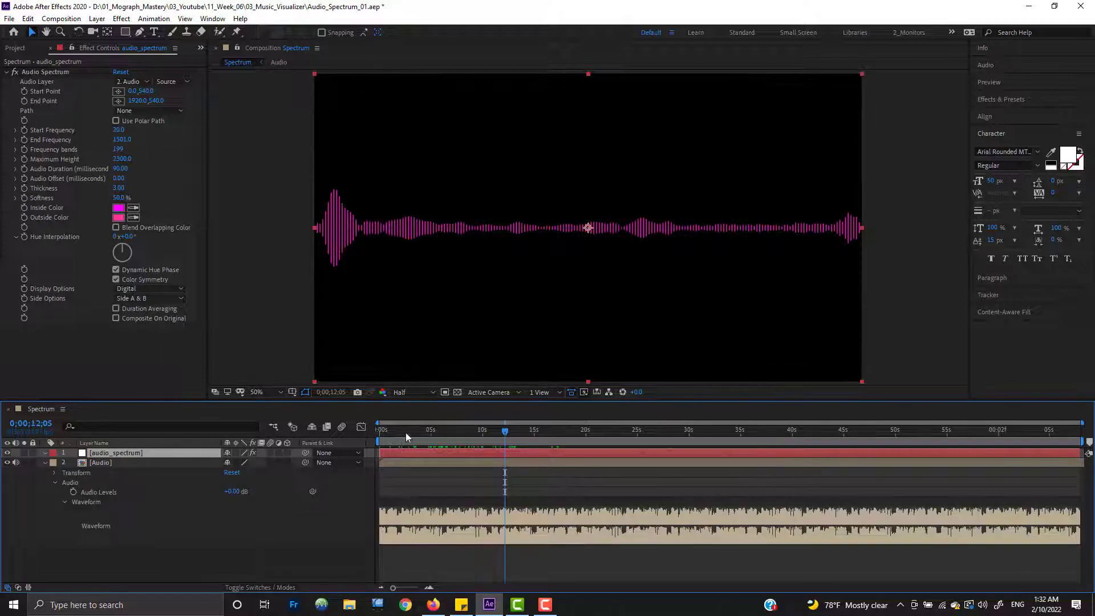
{"action": "left_click_drag", "start_coordinate": [405, 432], "coordinate": [480, 448]}
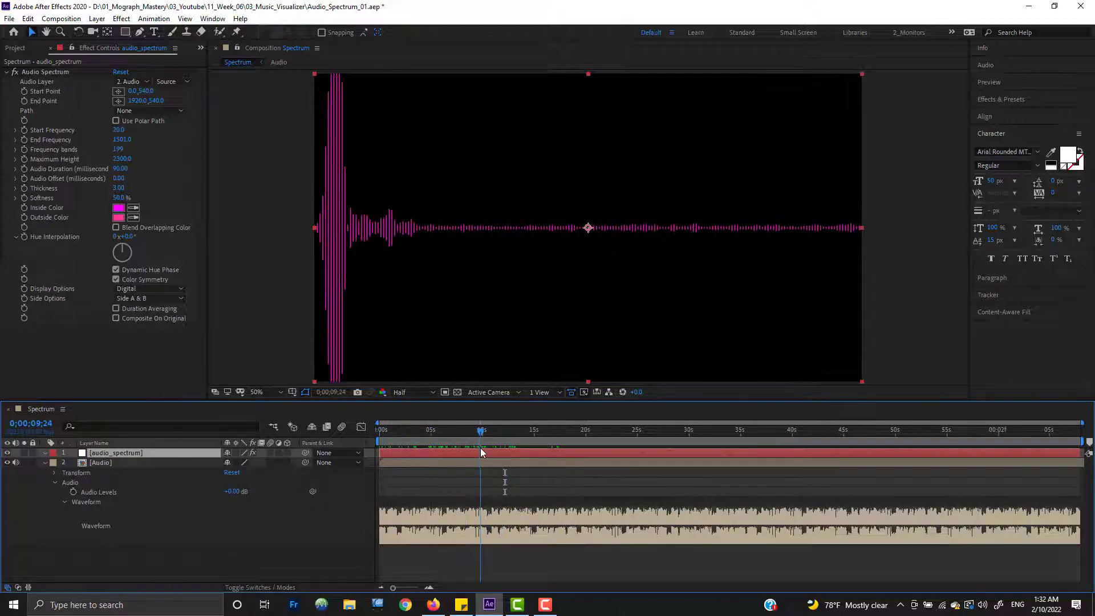
Examine the Start Frequency and End Frequency values, and preview the spectrum to about 0;00;10;15.
{"action": "left_click", "coordinate": [192, 173]}
{"action": "left_click", "coordinate": [122, 132]}
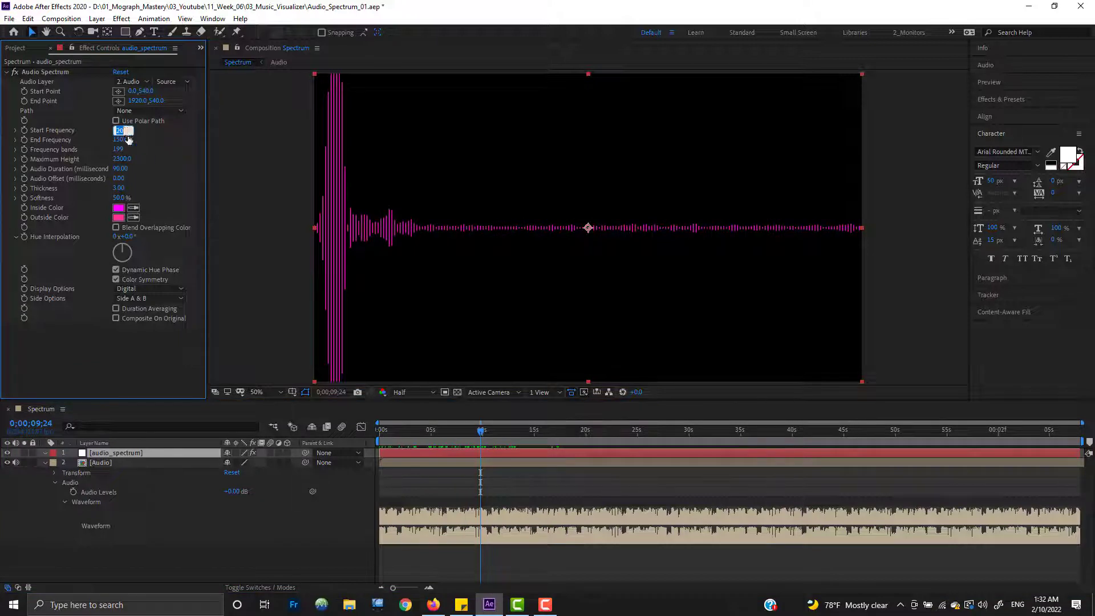
{"action": "left_click", "coordinate": [160, 146]}
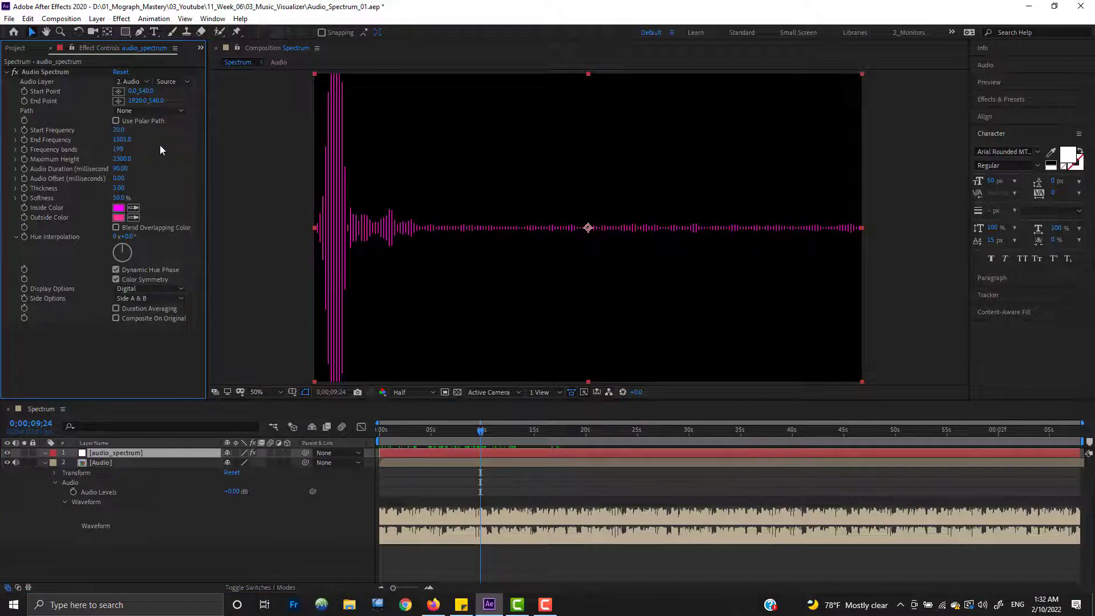
{"action": "left_click", "coordinate": [126, 141]}
{"action": "left_click", "coordinate": [157, 154]}
{"action": "mouse_move", "coordinate": [478, 432]}
{"action": "left_mouse_down"}
{"action": "mouse_move", "coordinate": [420, 436]}
{"action": "mouse_move", "coordinate": [506, 437]}
{"action": "mouse_move", "coordinate": [487, 438]}
{"action": "left_mouse_up"}
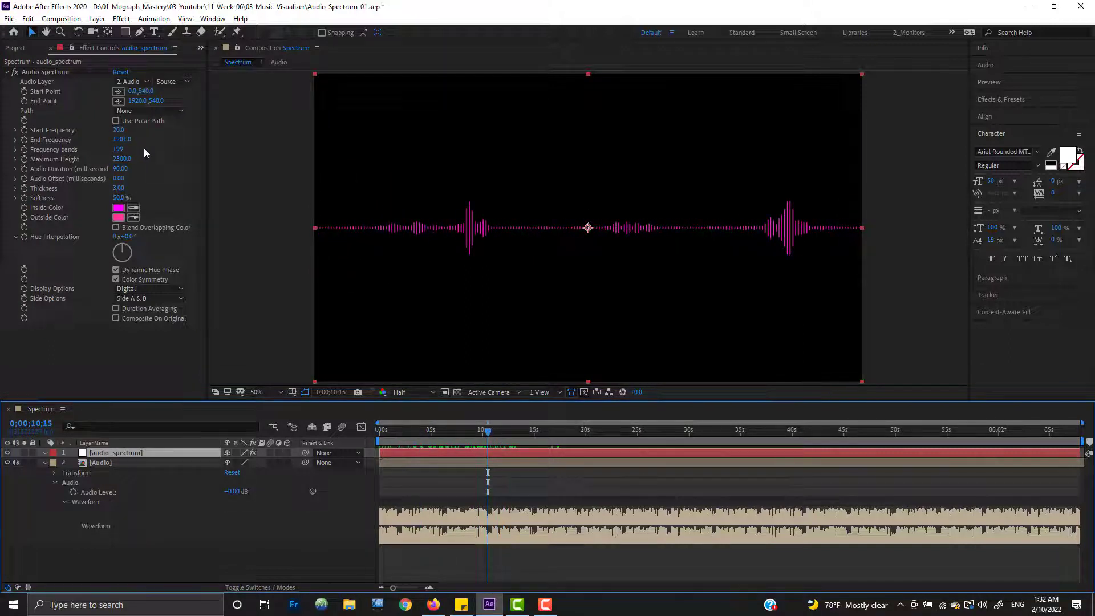
Set the Audio Spectrum's End Frequency to 10000 and preview the spectrum to 0;00;19;12.
{"action": "left_click", "coordinate": [122, 139]}
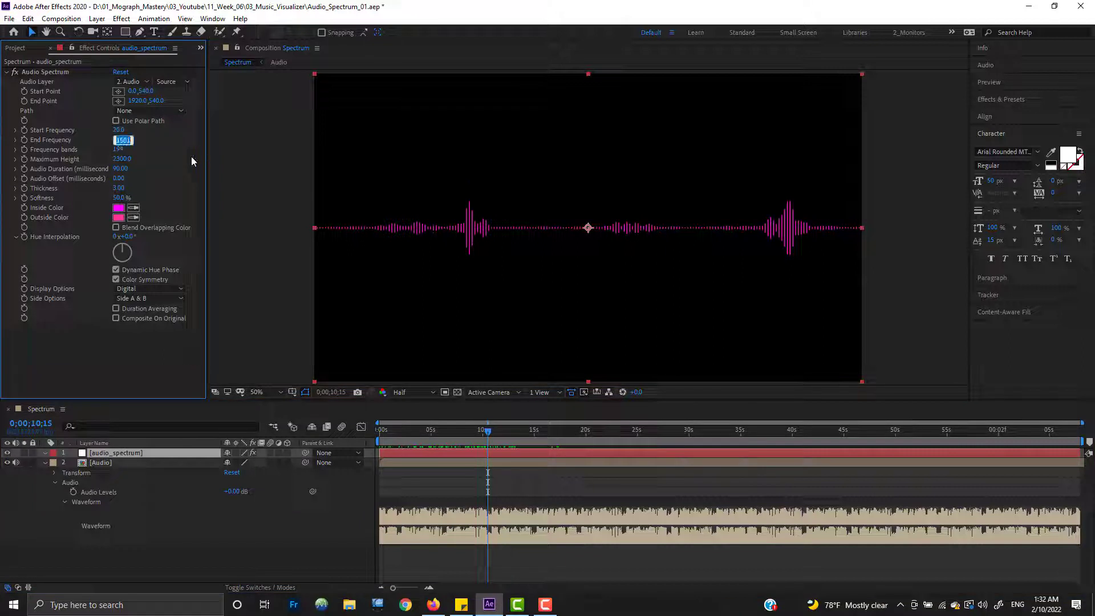
{"action": "type", "text": "10000"}
{"action": "key", "text": "Return"}
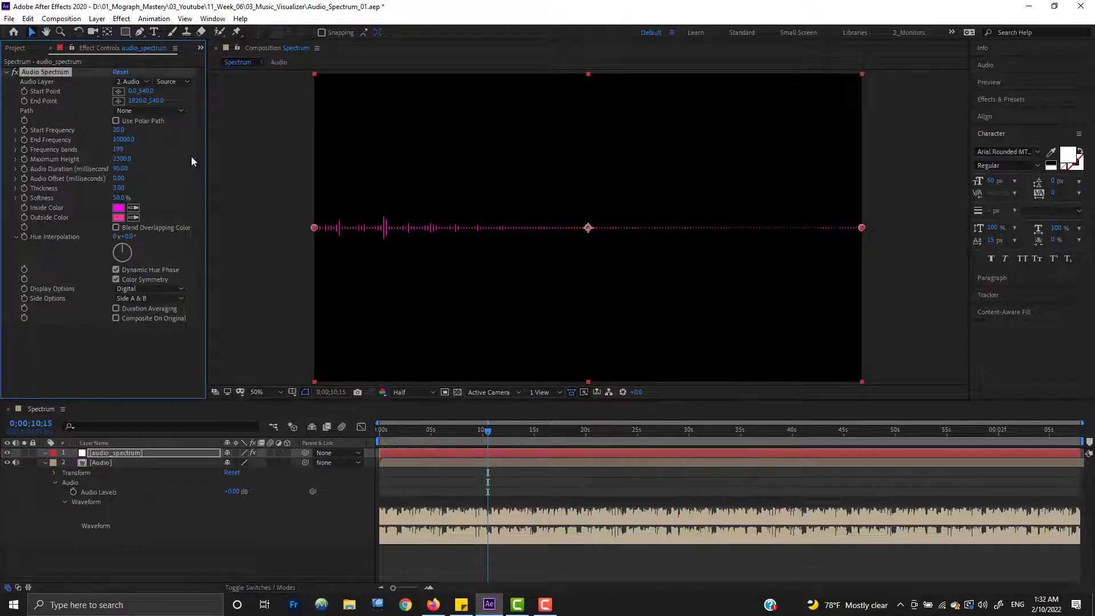
{"action": "left_click_drag", "start_coordinate": [486, 431], "coordinate": [579, 432]}
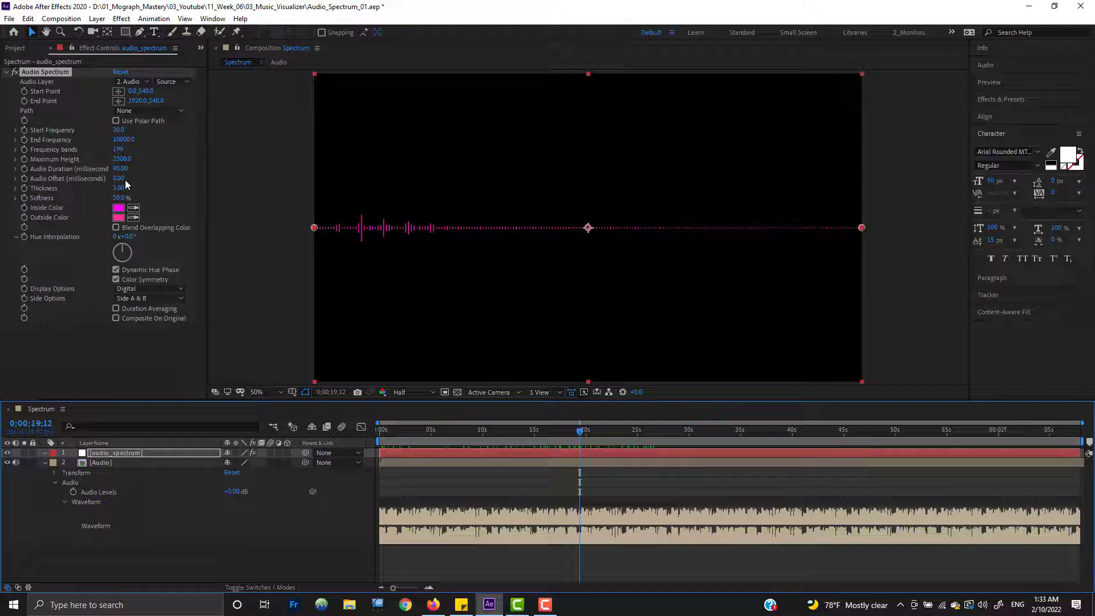
Set the Audio Spectrum's End Frequency to 1000.
{"action": "left_click", "coordinate": [126, 142]}
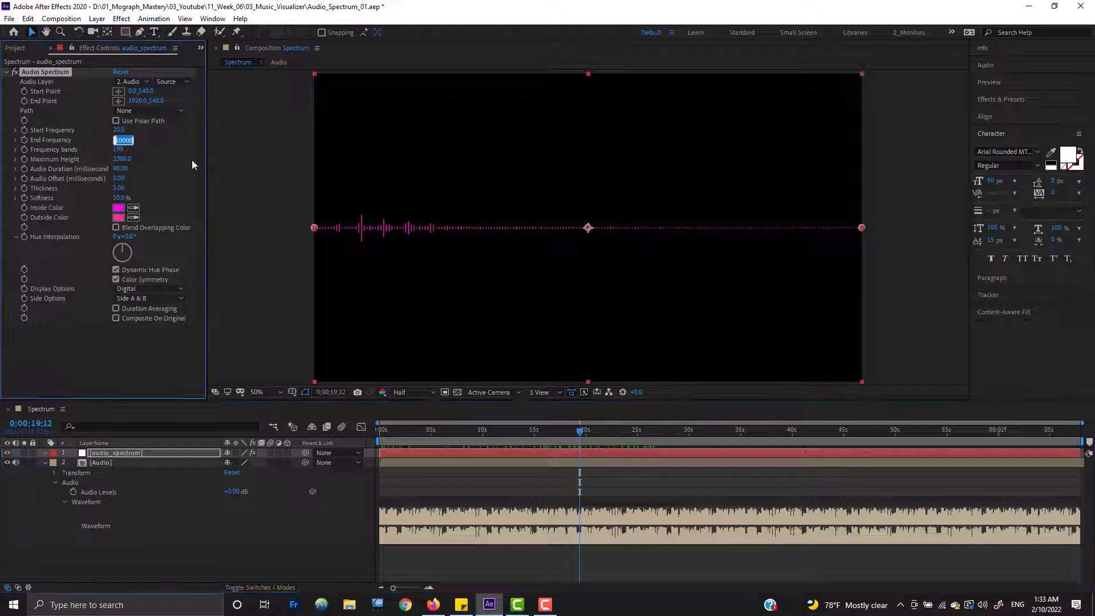
{"action": "type", "text": "100p"}
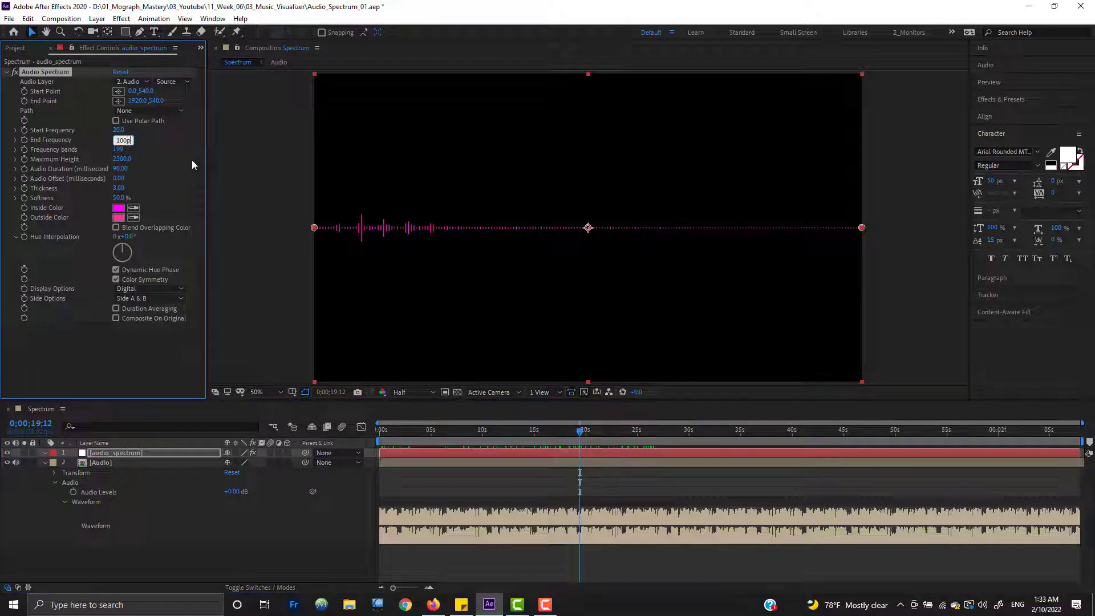
{"action": "key", "text": "BackSpace"}
{"action": "type", "text": "0"}
{"action": "key", "text": "Return"}
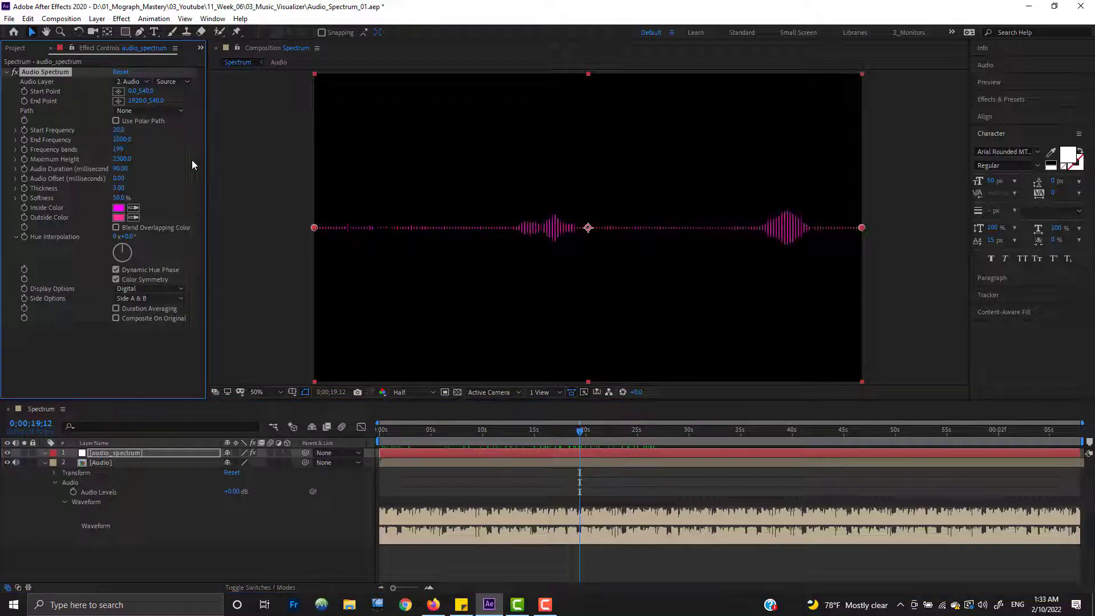
Preview the spectrum from the start to 0;00;25;14, and raise the End Frequency to 22000.
{"action": "left_click", "coordinate": [379, 439]}
{"action": "left_click_drag", "start_coordinate": [439, 431], "coordinate": [642, 439]}
{"action": "left_click_drag", "start_coordinate": [120, 140], "coordinate": [788, 140]}
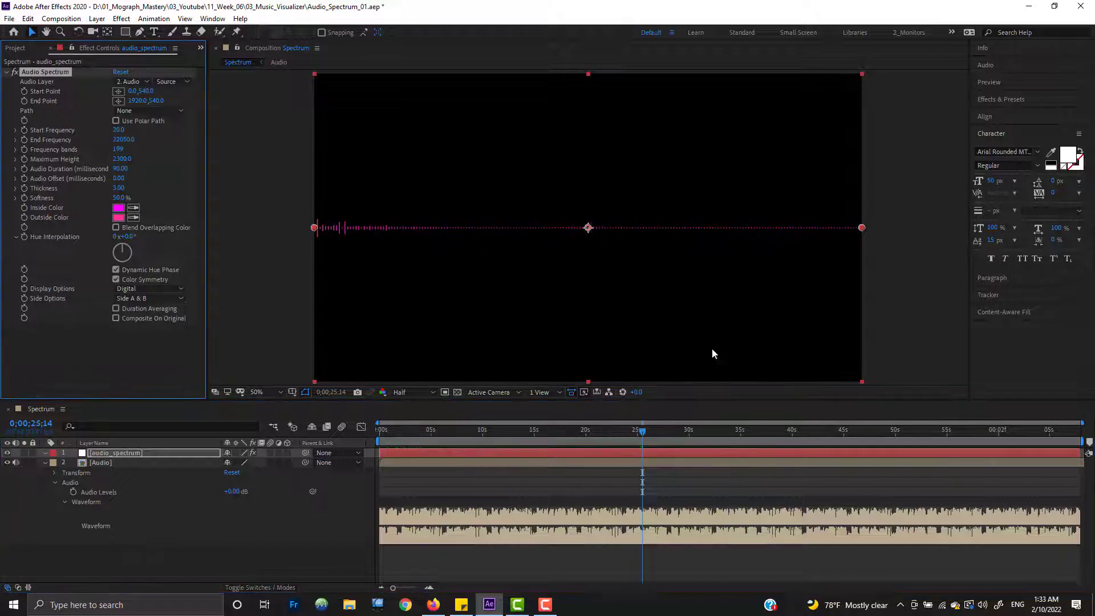
Move the playhead to 0;00;19;02 and set the Audio Spectrum's End Frequency to 1000.
{"action": "left_click_drag", "start_coordinate": [593, 439], "coordinate": [480, 422]}
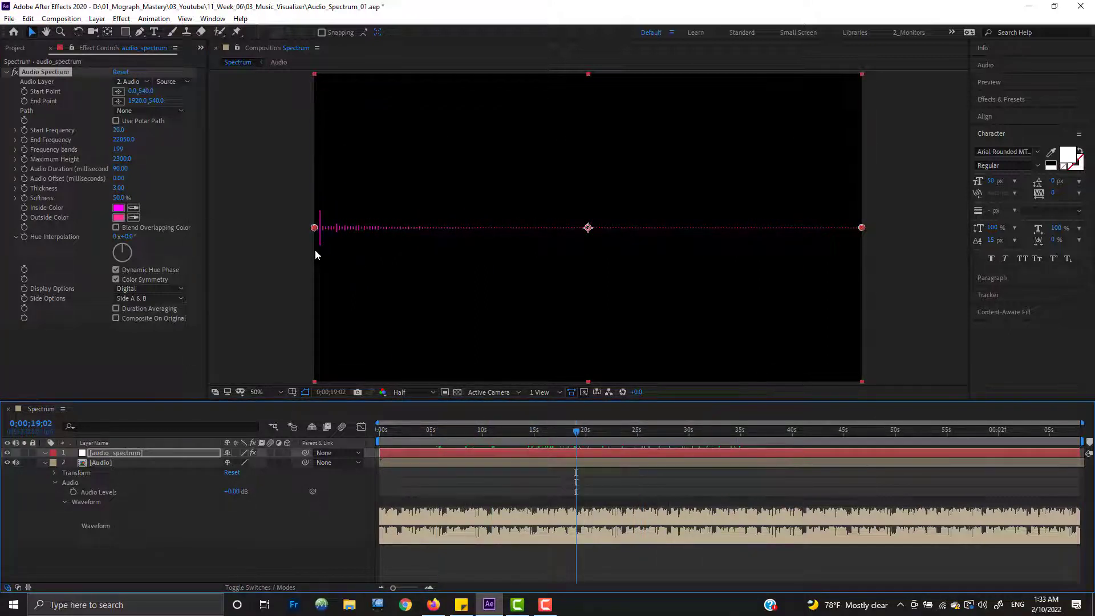
{"action": "left_click", "coordinate": [124, 140]}
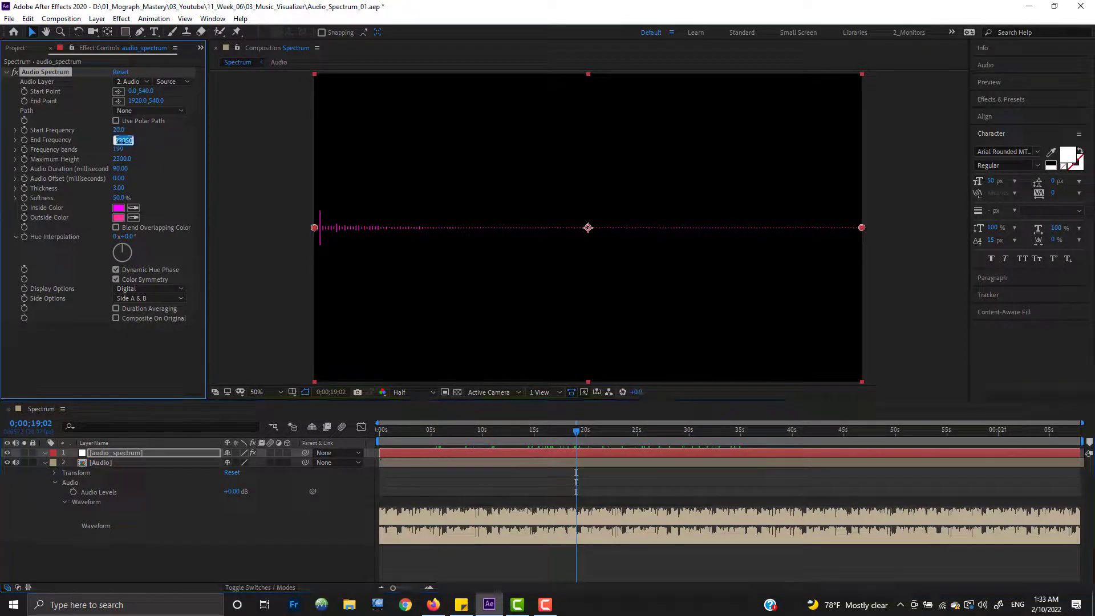
{"action": "type", "text": "1000"}
{"action": "key", "text": "Return"}
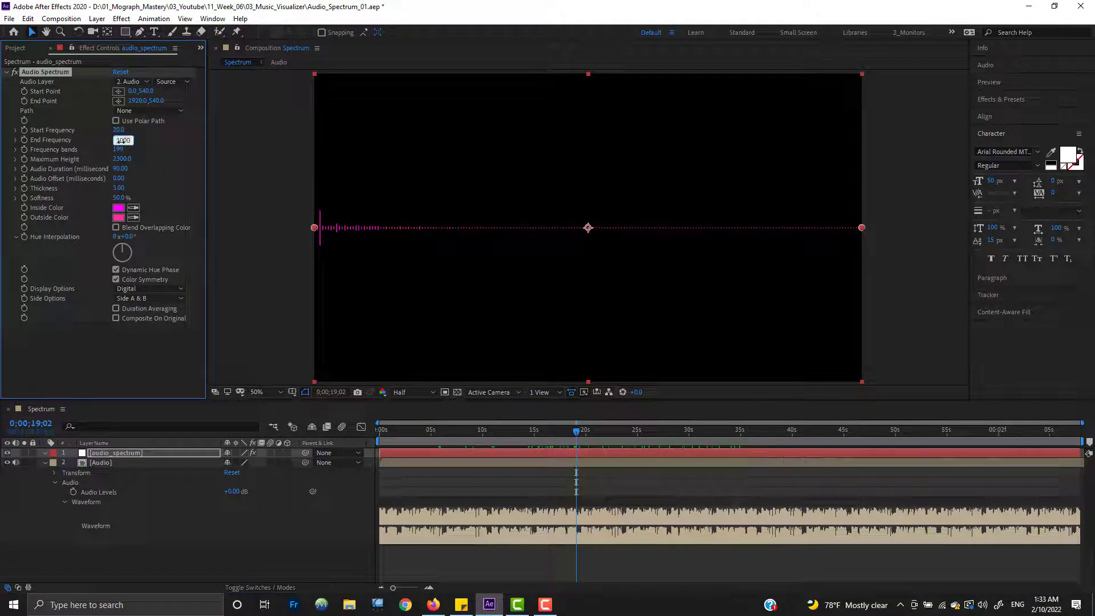
Try a Start Frequency of 1 on the Audio Spectrum, and set it to 25.
{"action": "left_click", "coordinate": [119, 130]}
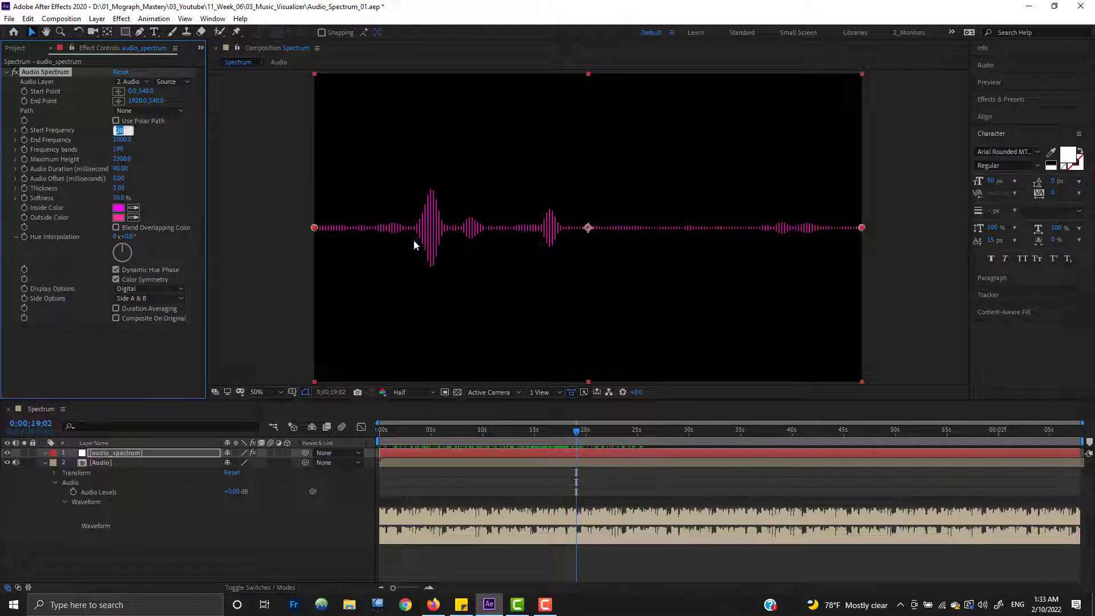
{"action": "type", "text": "1"}
{"action": "key", "text": "Return"}
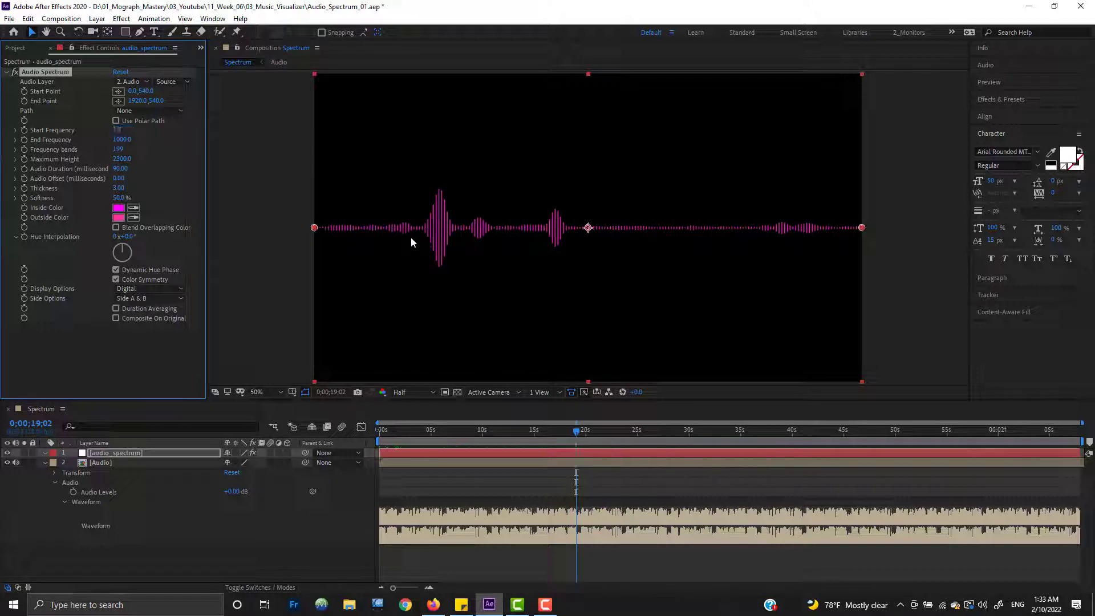
{"action": "left_click", "coordinate": [118, 130]}
{"action": "type", "text": "25"}
{"action": "key", "text": "Return"}
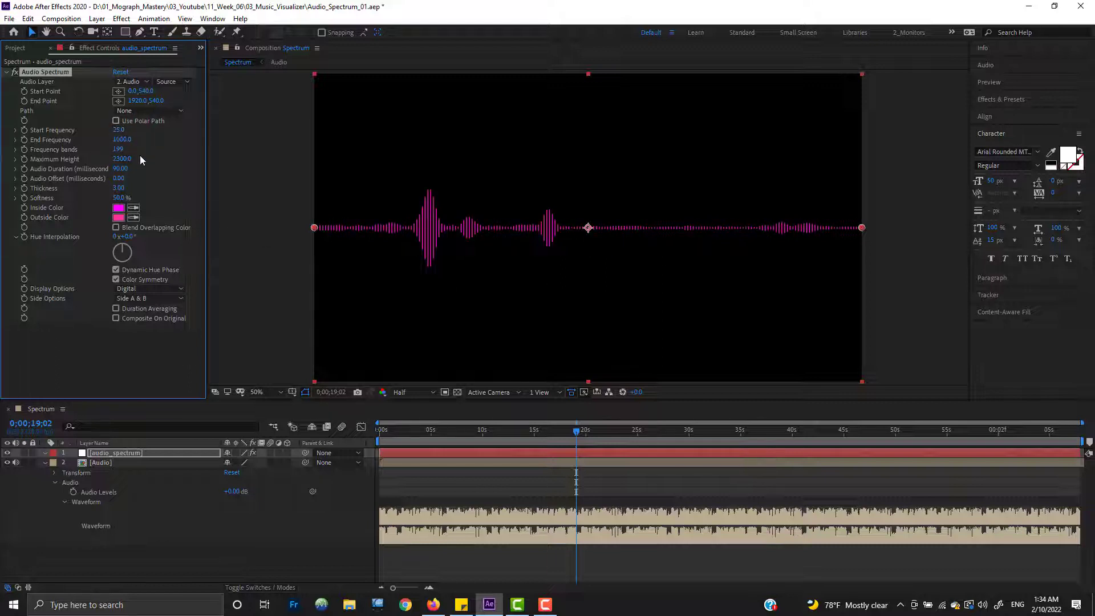
Raise the Audio Spectrum's Frequency bands to 261, keeping the Start Frequency at 25.
{"action": "left_click", "coordinate": [118, 129]}
{"action": "type", "text": "1"}
{"action": "left_click_drag", "start_coordinate": [119, 149], "coordinate": [156, 190]}
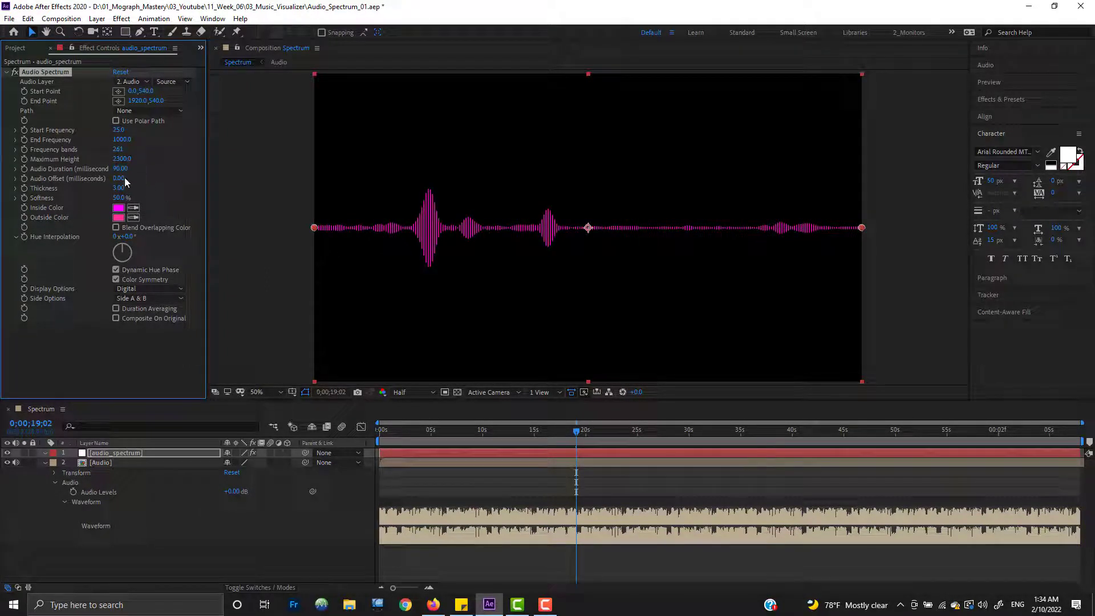
Raise the spectrum's Maximum Height to about 5460 and check the bars at 0;00;11;13.
{"action": "left_click_drag", "start_coordinate": [121, 158], "coordinate": [264, 175]}
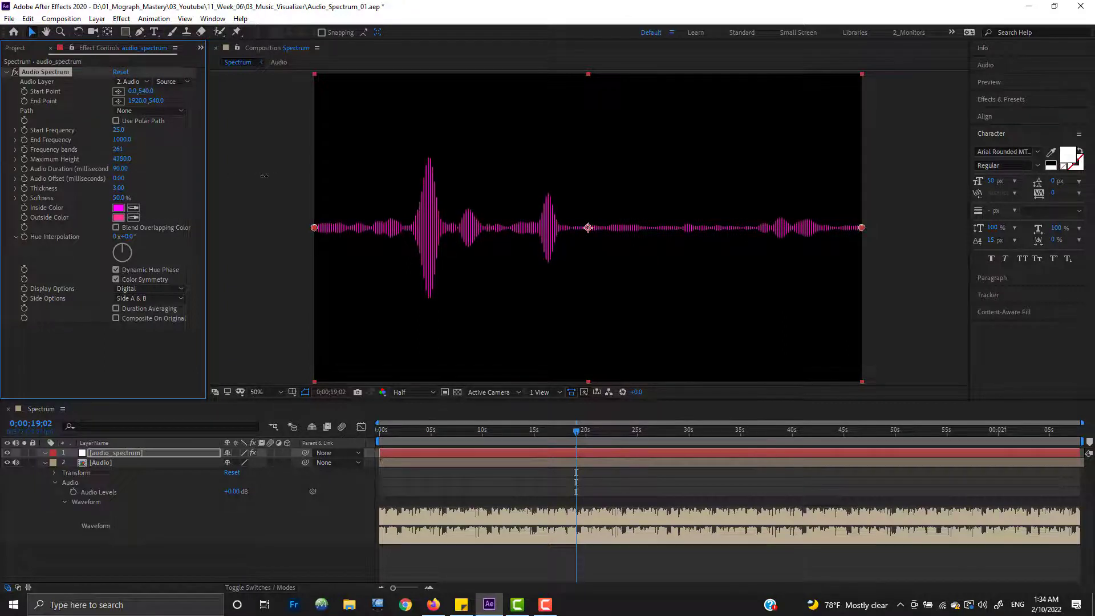
{"action": "left_click_drag", "start_coordinate": [264, 175], "coordinate": [304, 178]}
{"action": "left_click_drag", "start_coordinate": [491, 432], "coordinate": [497, 432]}
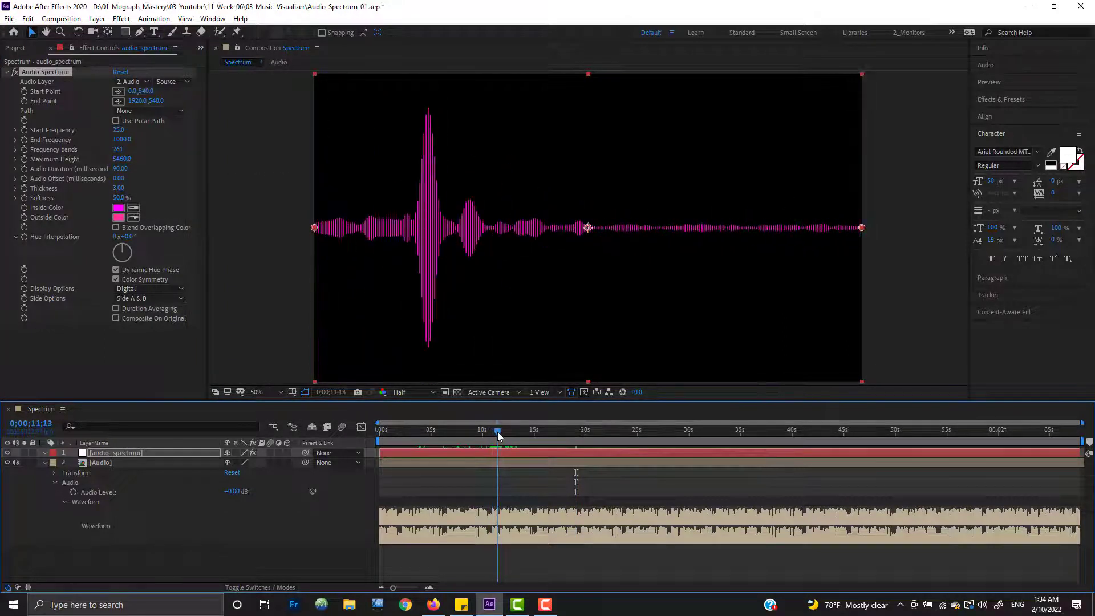
Lower the spectrum's Maximum Height to 1021 and preview the bars up to 0;00;25;09.
{"action": "left_click_drag", "start_coordinate": [122, 159], "coordinate": [0, 161]}
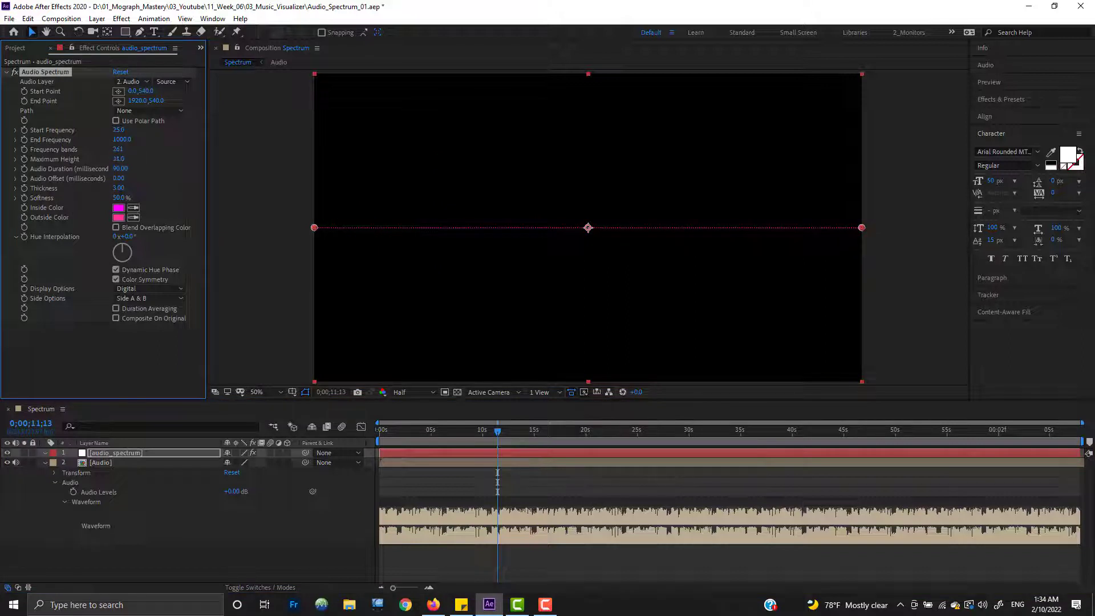
{"action": "left_click_drag", "start_coordinate": [119, 160], "coordinate": [176, 162]}
{"action": "left_click_drag", "start_coordinate": [493, 428], "coordinate": [640, 431]}
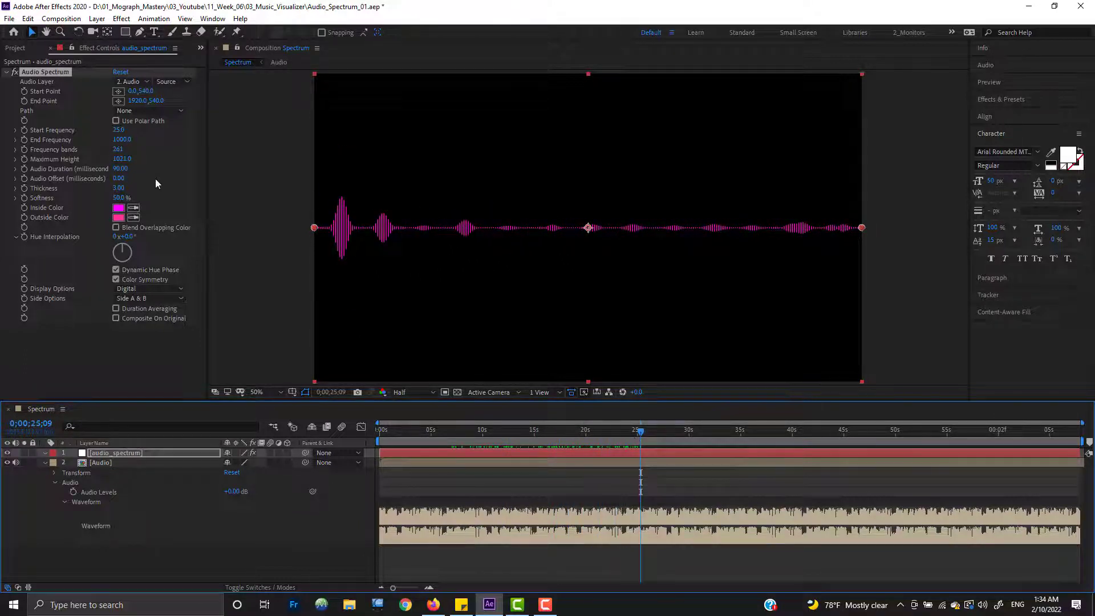
Try shifting the Audio Offset, undo the change, and check the spectrum at 0;00;13;08.
{"action": "left_click_drag", "start_coordinate": [121, 182], "coordinate": [138, 180]}
{"action": "key", "text": "ctrl+z"}
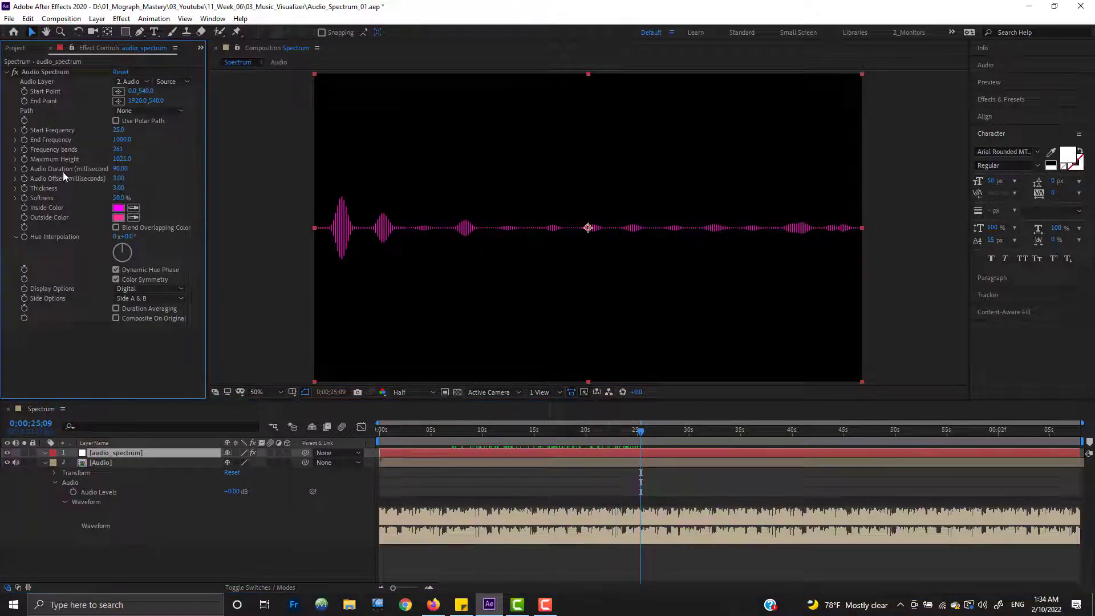
{"action": "left_click_drag", "start_coordinate": [477, 434], "coordinate": [516, 449]}
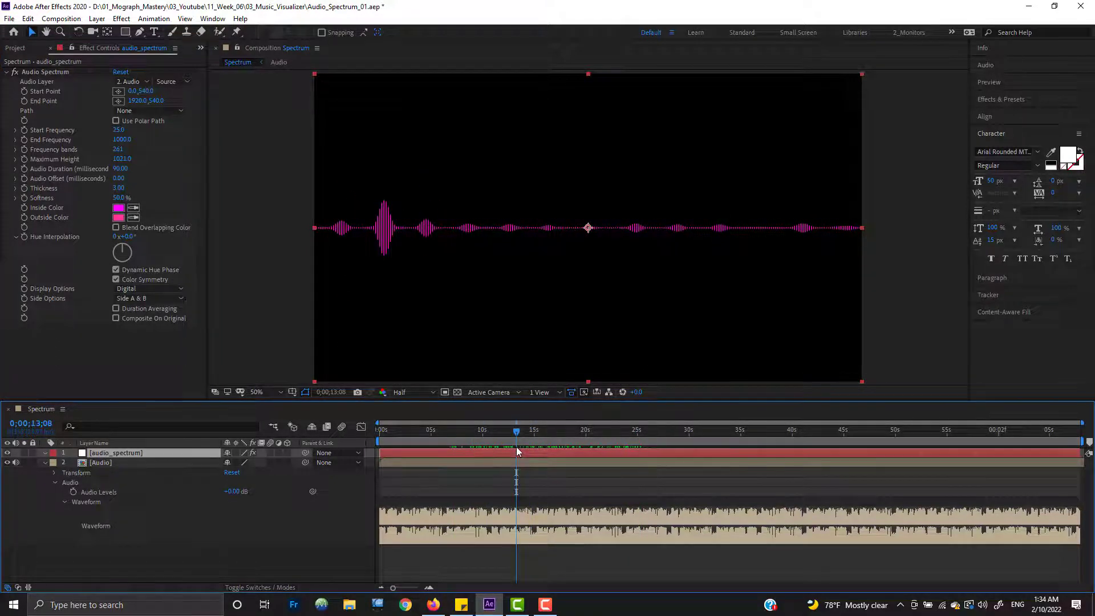
{"action": "left_click", "coordinate": [77, 179]}
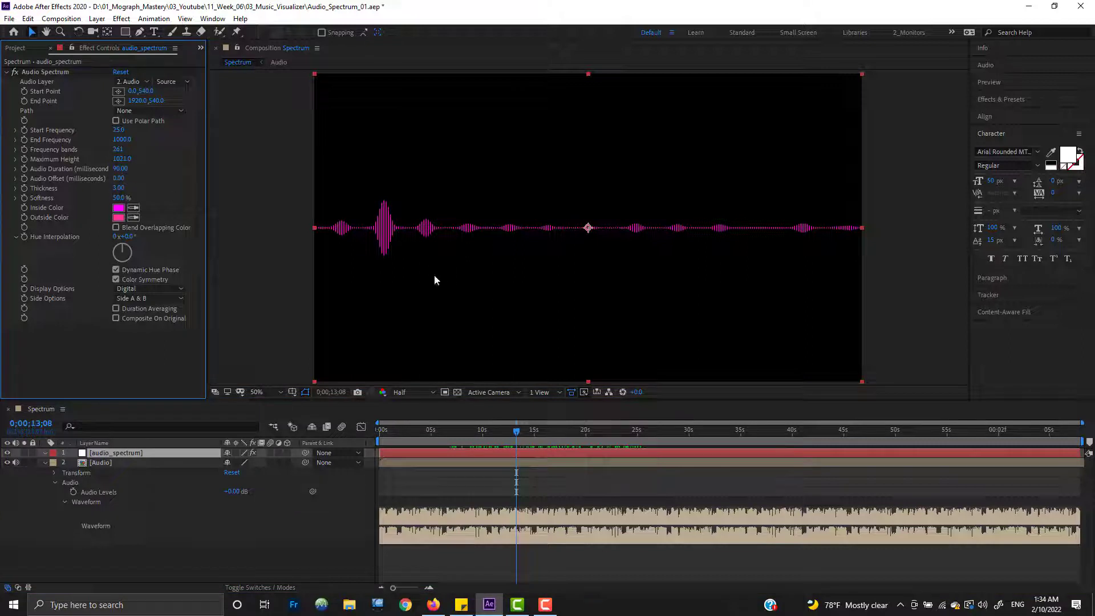
Return to the start of the composition and advance one frame to compare the spectrum between frames.
{"action": "key", "text": "Home"}
{"action": "left_click", "coordinate": [367, 441]}
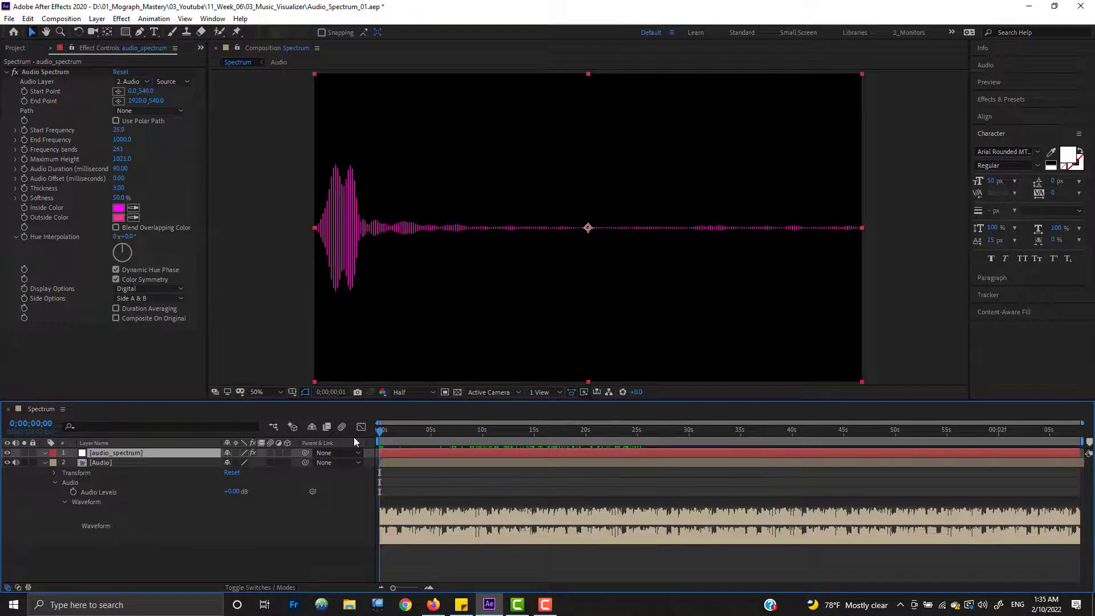
{"action": "key", "text": "Page_Down"}
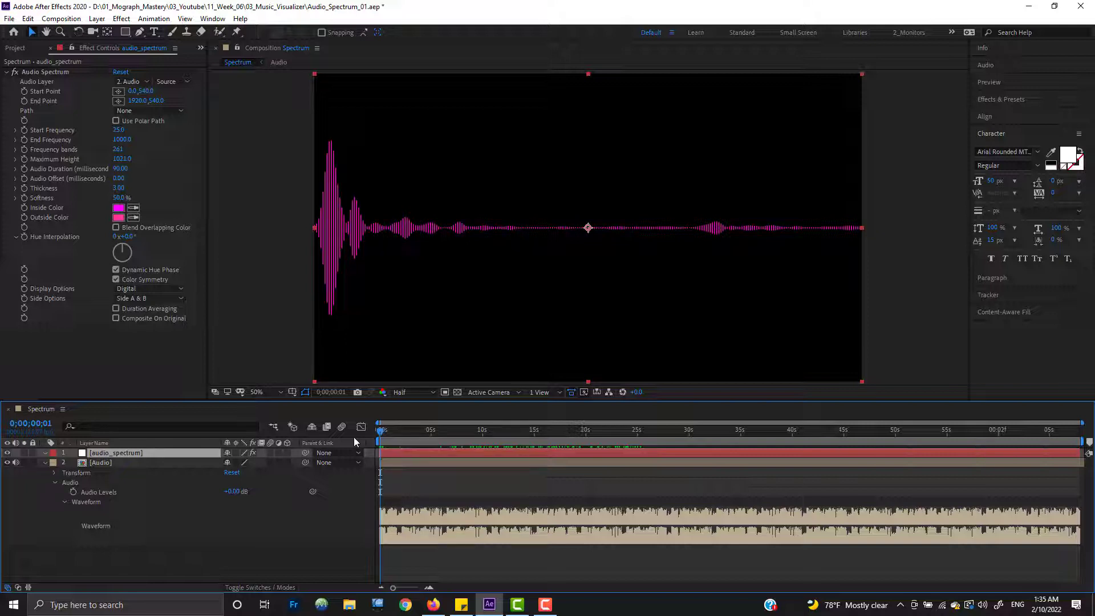
Set the Audio Duration to 10 milliseconds and preview the spectrum up to about 0;00;05;04.
{"action": "left_click", "coordinate": [121, 169]}
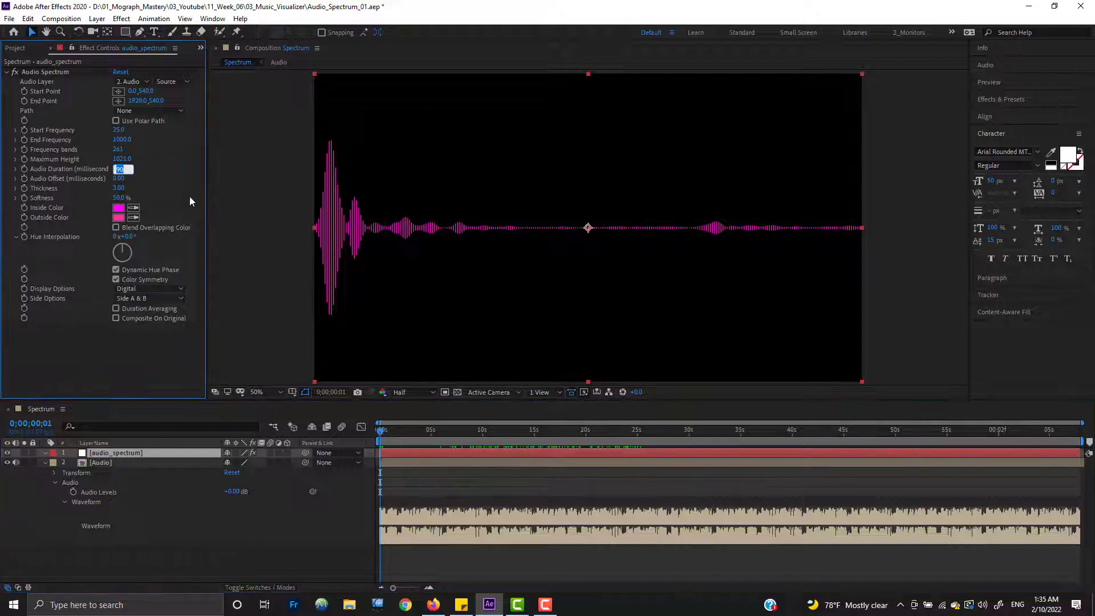
{"action": "left_click", "coordinate": [176, 188]}
{"action": "left_click", "coordinate": [119, 169]}
{"action": "type", "text": "10"}
{"action": "key", "text": "Return"}
{"action": "left_click_drag", "start_coordinate": [384, 432], "coordinate": [432, 435]}
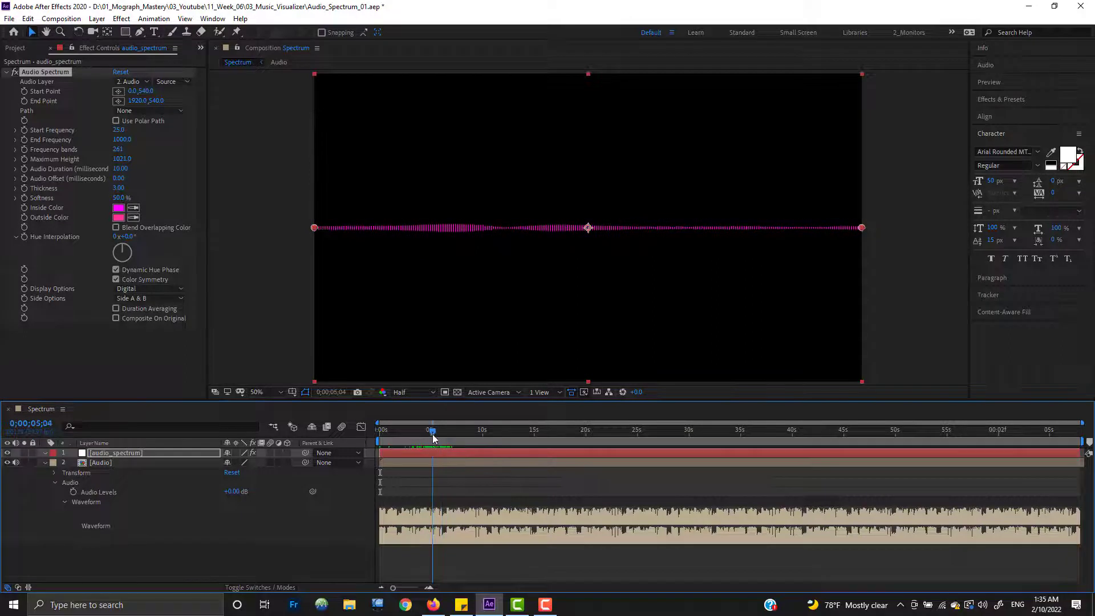
Set the Audio Spectrum's Audio Duration to 1000 milliseconds.
{"action": "left_click", "coordinate": [122, 169]}
{"action": "type", "text": "1000"}
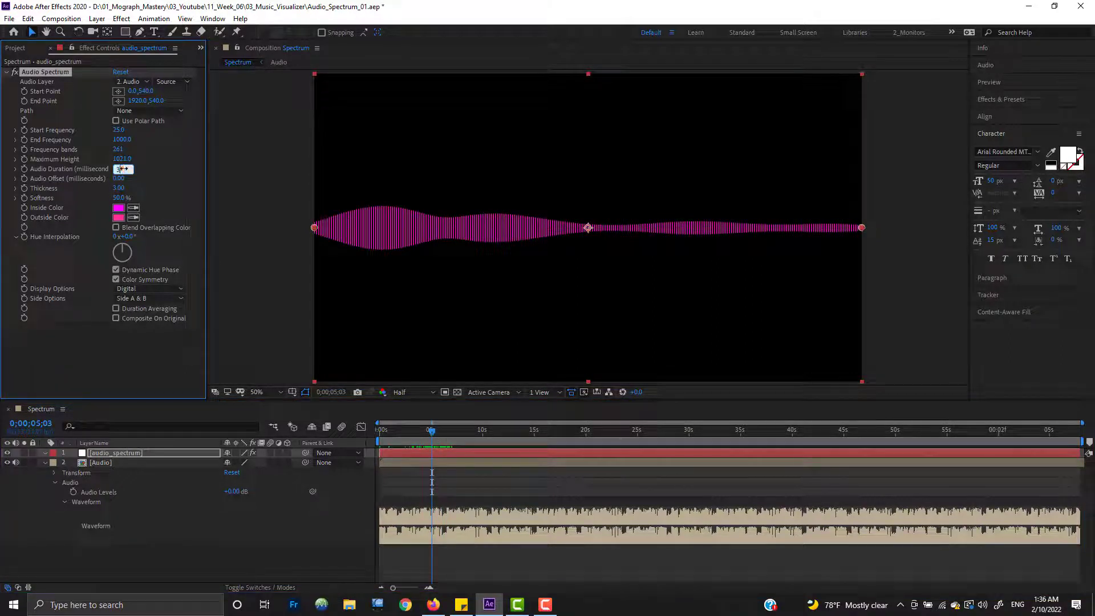
{"action": "key", "text": "Return"}
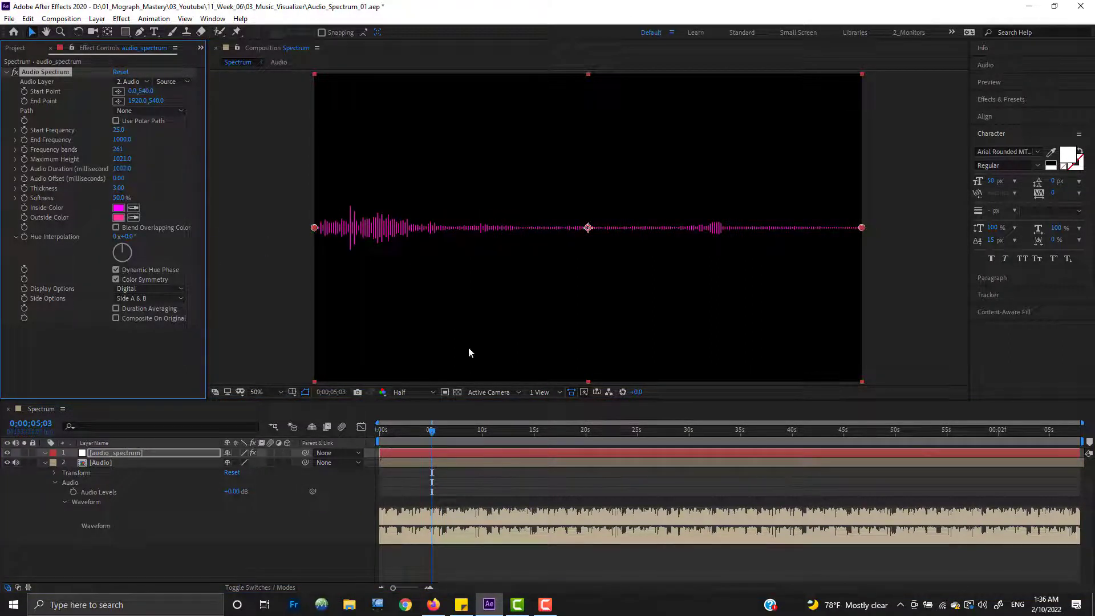
Try an Audio Duration of 300 milliseconds, and return it to 90 milliseconds.
{"action": "left_click", "coordinate": [123, 171]}
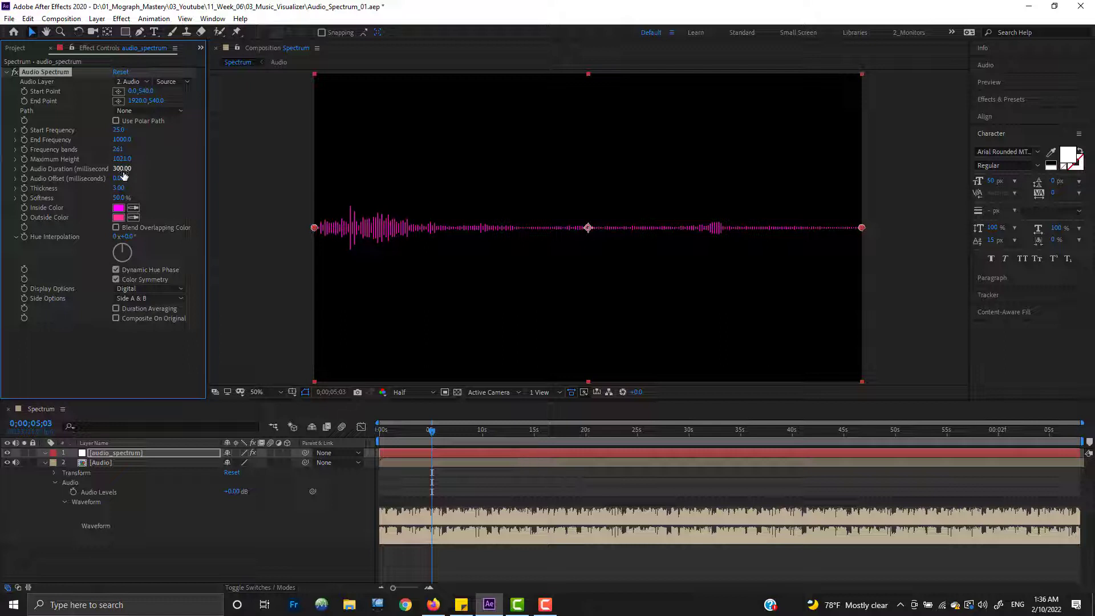
{"action": "left_click", "coordinate": [122, 170]}
{"action": "type", "text": "90"}
{"action": "key", "text": "Return"}
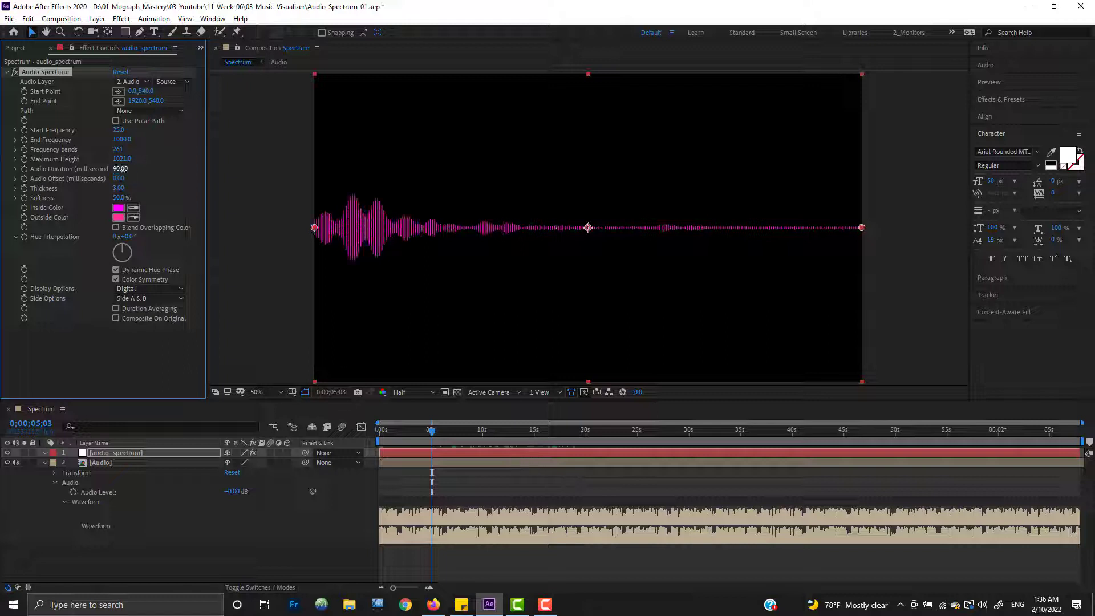
{"action": "left_click", "coordinate": [164, 171]}
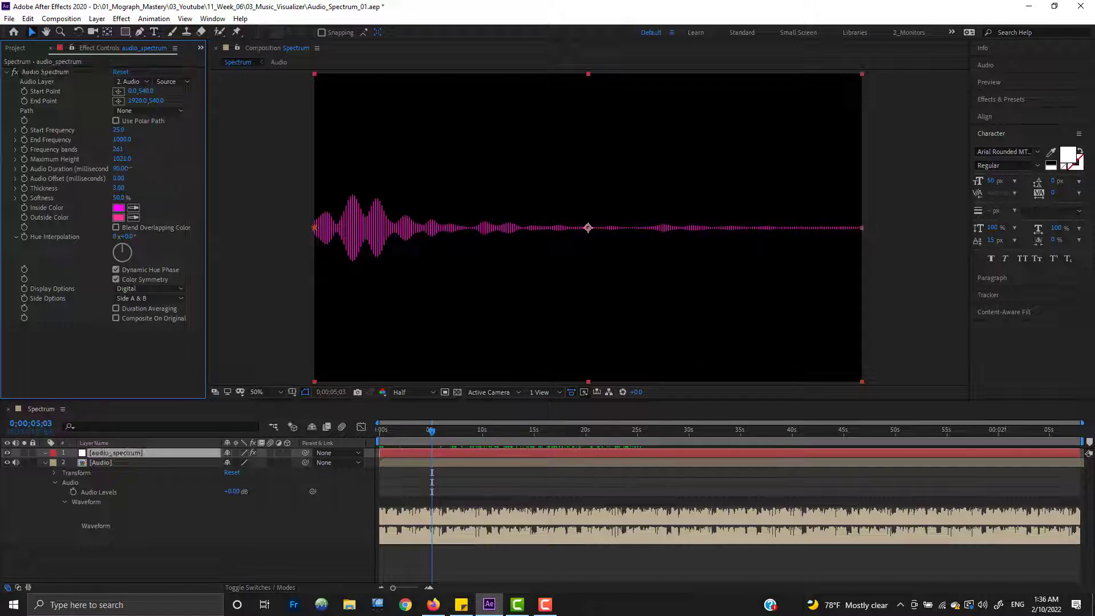
Preview an Audio Duration of 160 milliseconds up to 0;00;09;14, and restore the duration to 90 milliseconds.
{"action": "left_click_drag", "start_coordinate": [117, 169], "coordinate": [121, 169]}
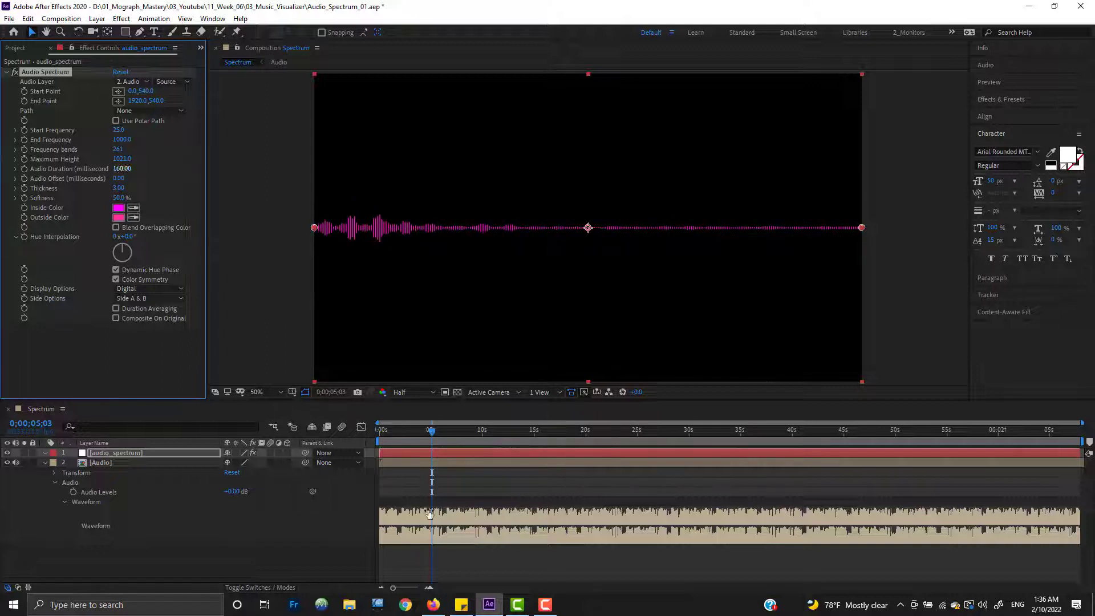
{"action": "left_click_drag", "start_coordinate": [429, 437], "coordinate": [478, 432]}
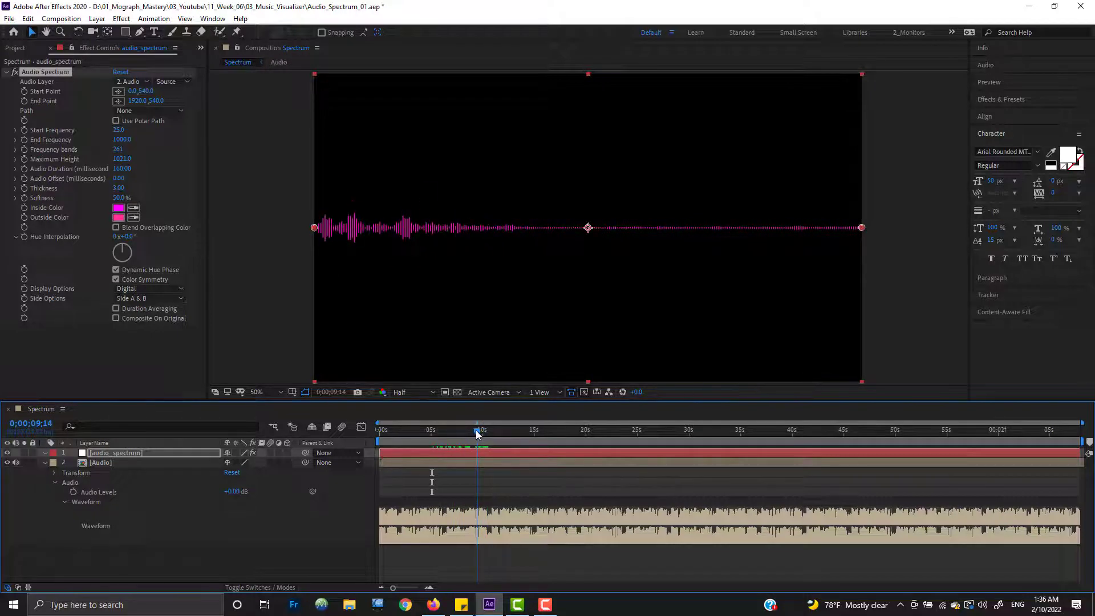
{"action": "left_click", "coordinate": [121, 168]}
{"action": "type", "text": "90"}
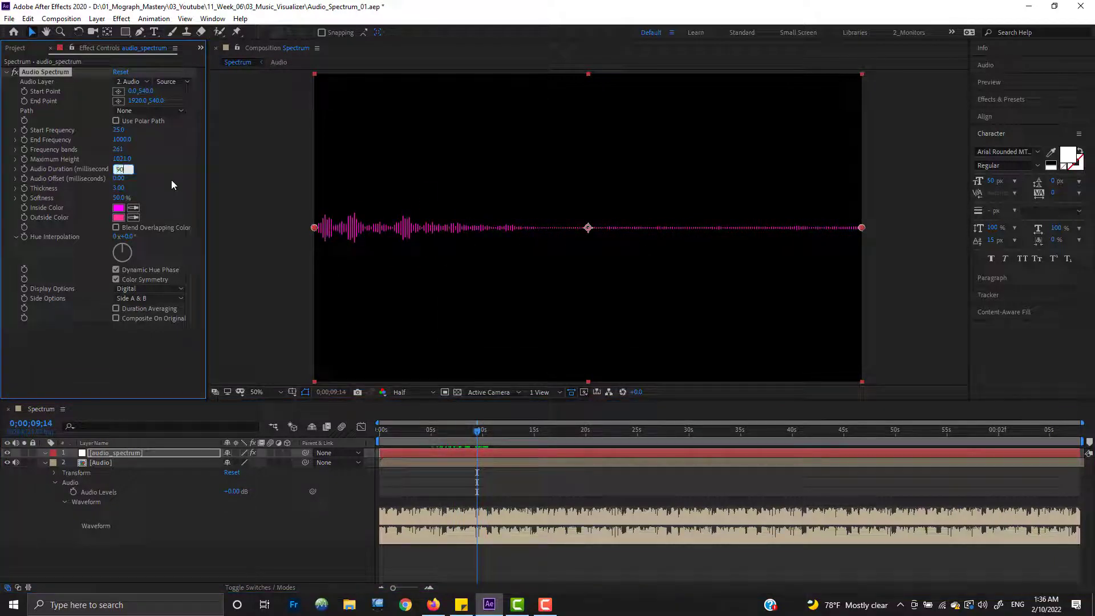
{"action": "key", "text": "Return"}
{"action": "left_click", "coordinate": [163, 182]}
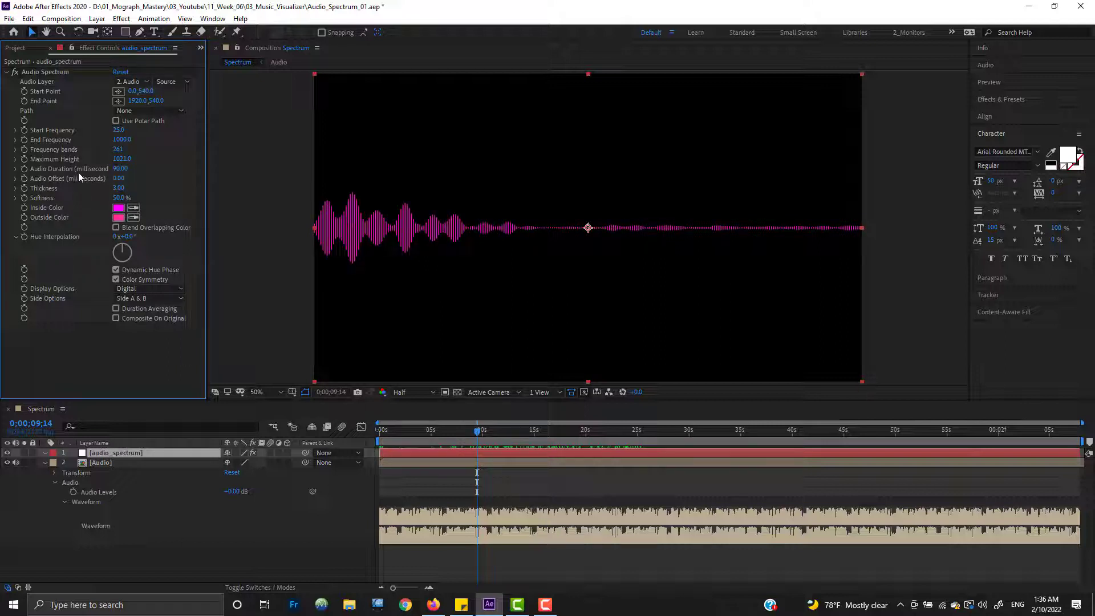
Try a different Audio Offset on the spectrum, and reset the offset to 0 milliseconds.
{"action": "left_click", "coordinate": [119, 178]}
{"action": "key", "text": "Return"}
{"action": "left_click_drag", "start_coordinate": [116, 177], "coordinate": [126, 185]}
{"action": "left_click", "coordinate": [121, 179]}
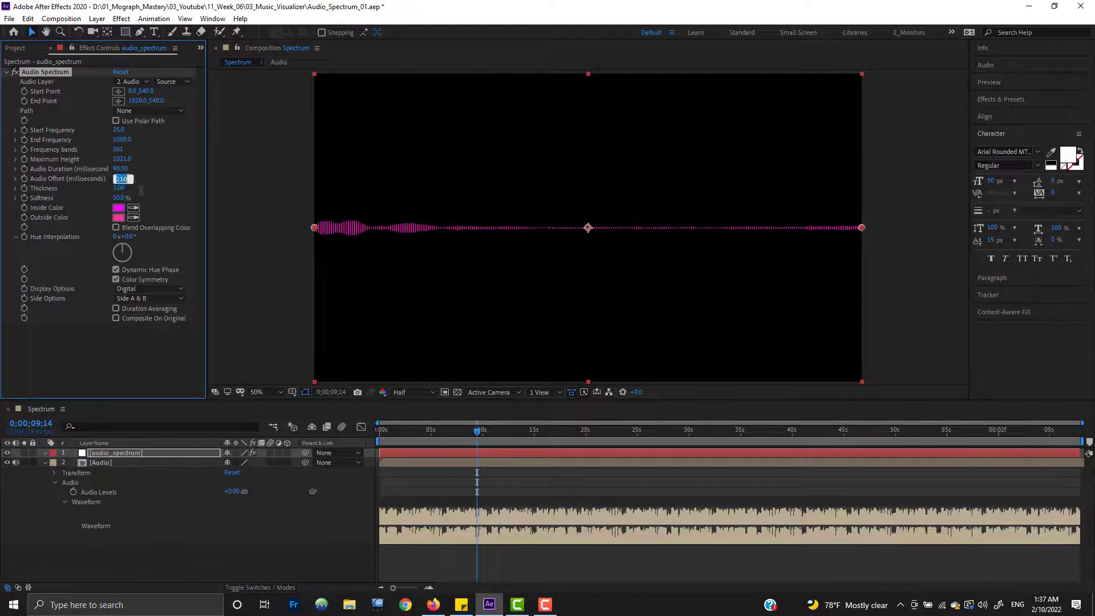
{"action": "type", "text": "0"}
{"action": "key", "text": "Return"}
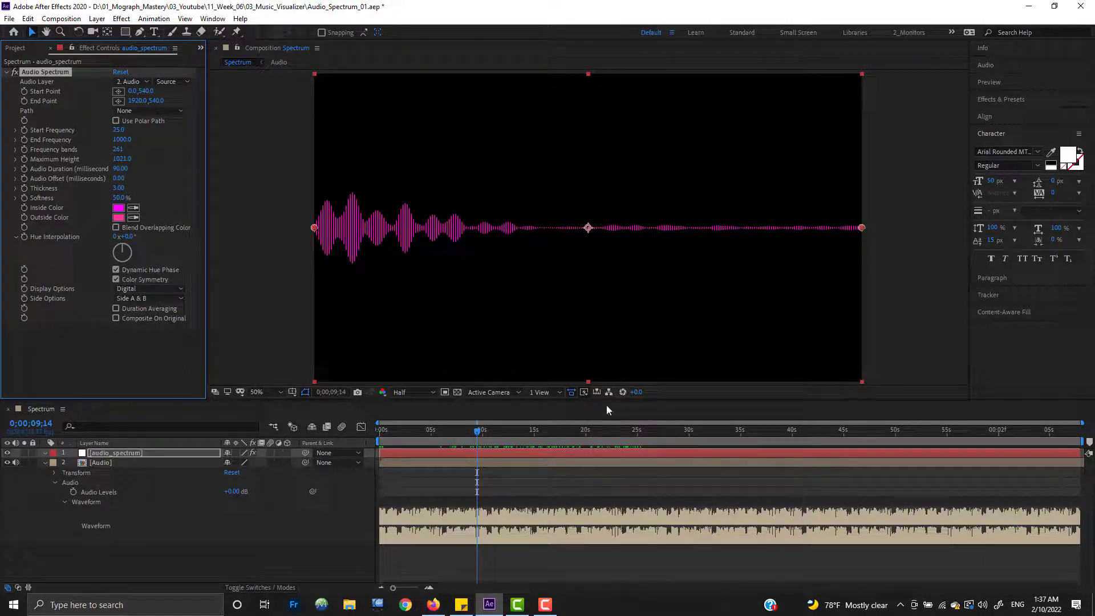
{"action": "left_click", "coordinate": [122, 179]}
{"action": "left_click", "coordinate": [157, 189]}
{"action": "left_click", "coordinate": [118, 180]}
{"action": "left_click", "coordinate": [165, 190]}
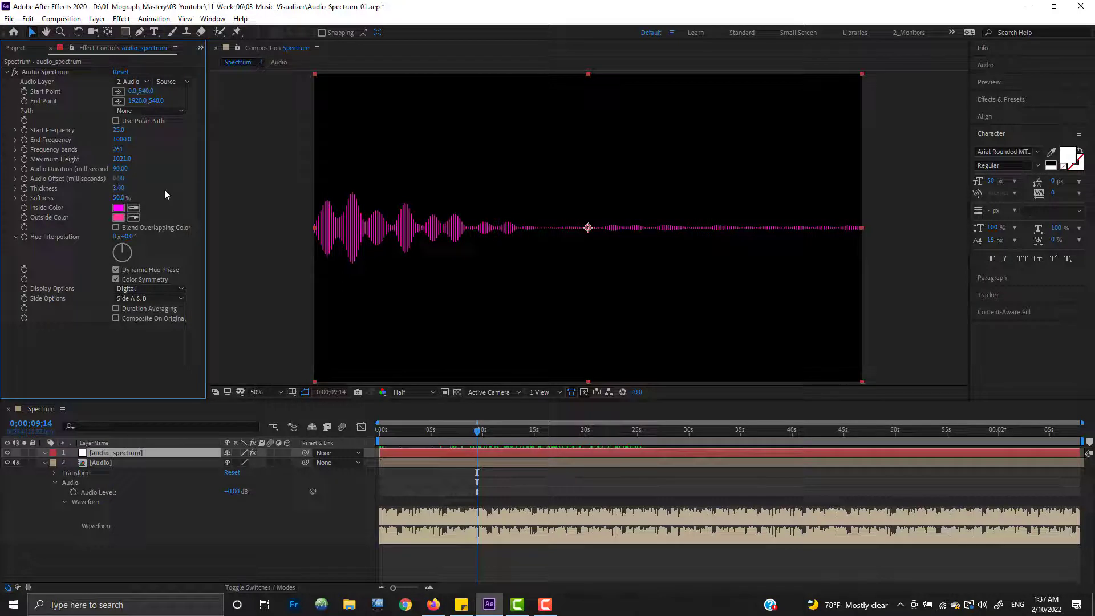
Reduce the Frequency bands to 106 and raise the Thickness to 12, fine-tuned to 13.80.
{"action": "left_click_drag", "start_coordinate": [119, 188], "coordinate": [175, 192]}
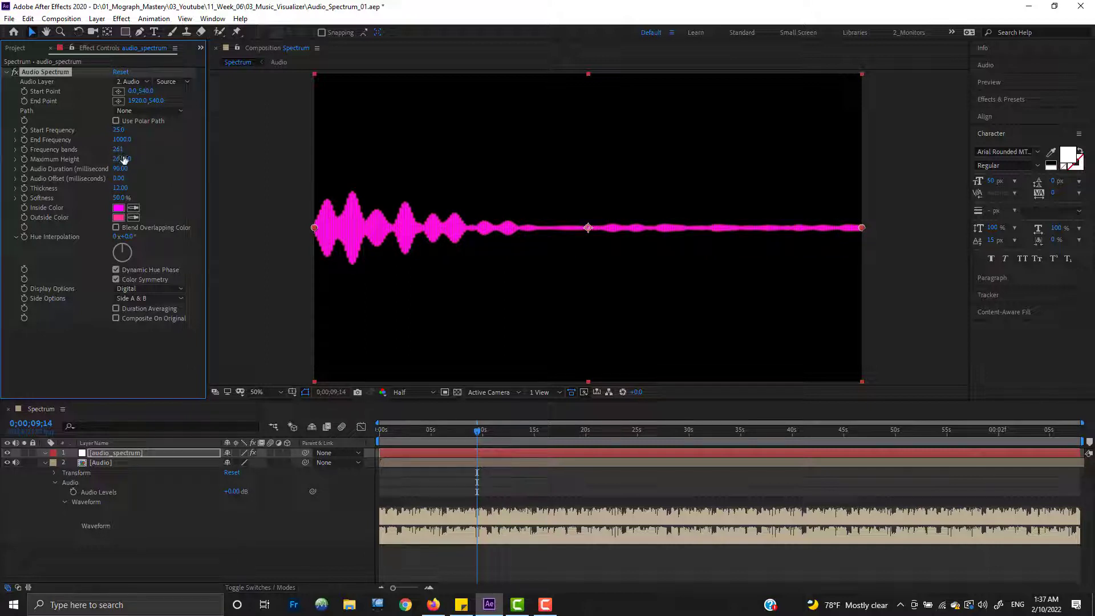
{"action": "left_click_drag", "start_coordinate": [119, 151], "coordinate": [49, 170]}
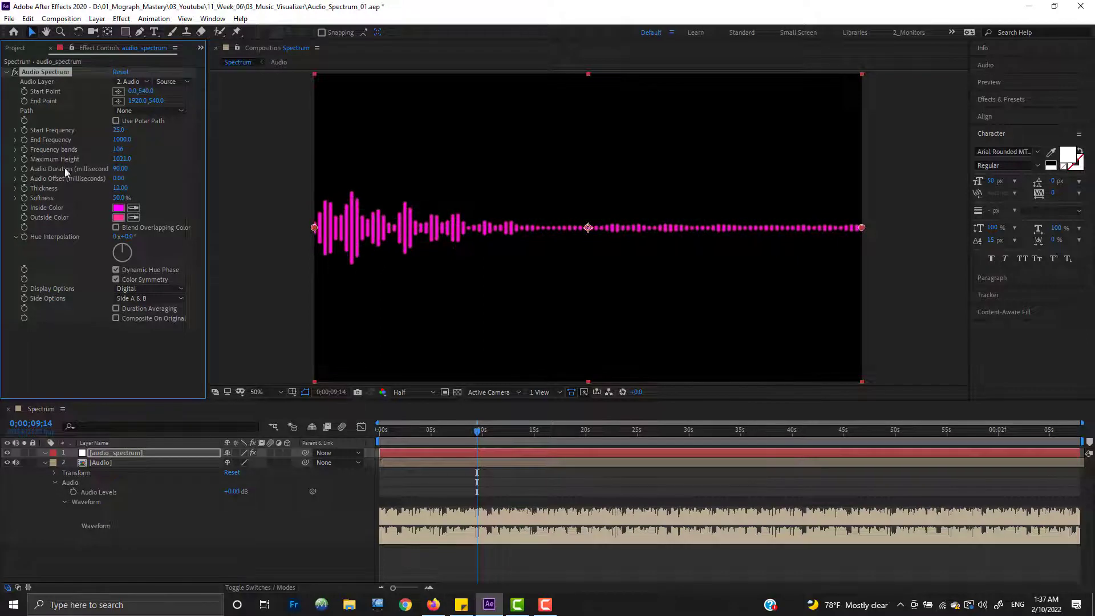
{"action": "scroll", "coordinate": [385, 249], "scroll_direction": "up", "scroll_amount": 1}
{"action": "left_click_drag", "start_coordinate": [374, 239], "coordinate": [606, 215]}
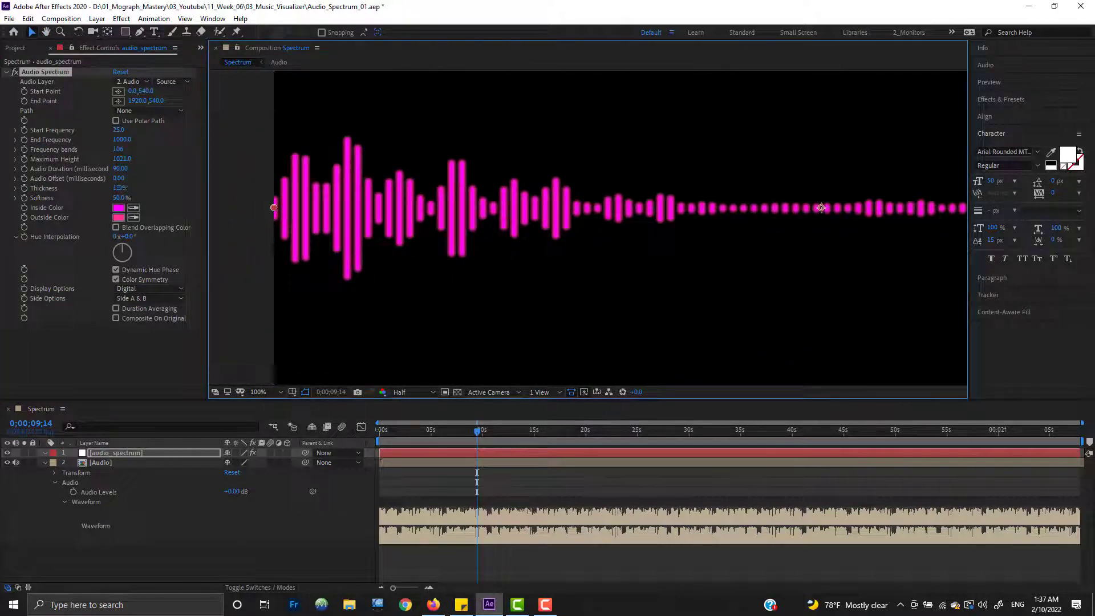
{"action": "left_click_drag", "start_coordinate": [121, 187], "coordinate": [136, 187]}
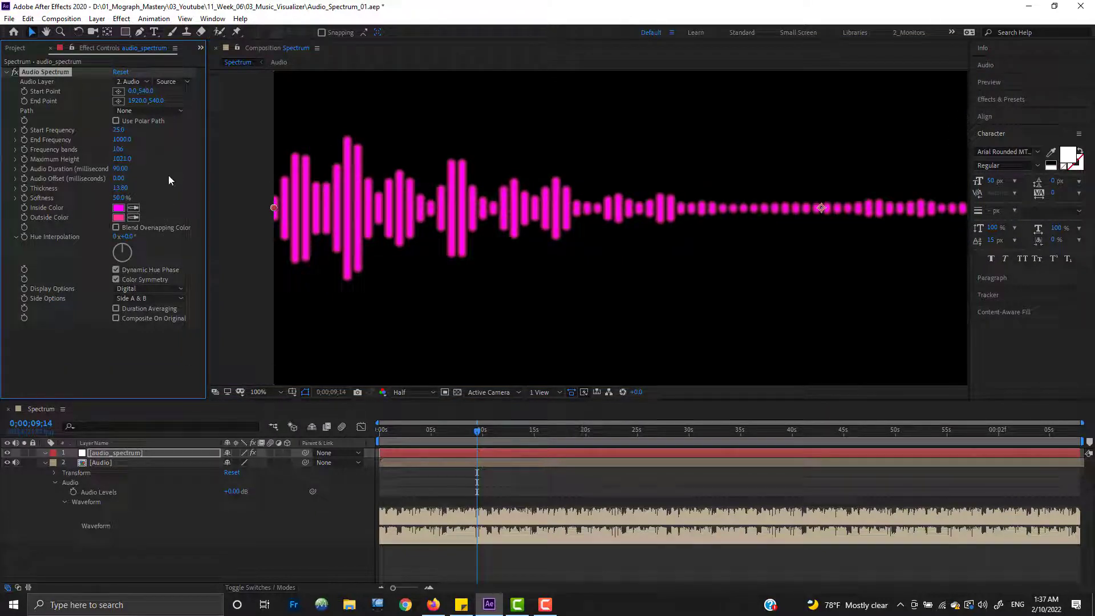
Set the Audio Spectrum's Softness to 0% for crisp bar edges.
{"action": "left_click", "coordinate": [121, 198]}
{"action": "type", "text": "0"}
{"action": "key", "text": "Return"}
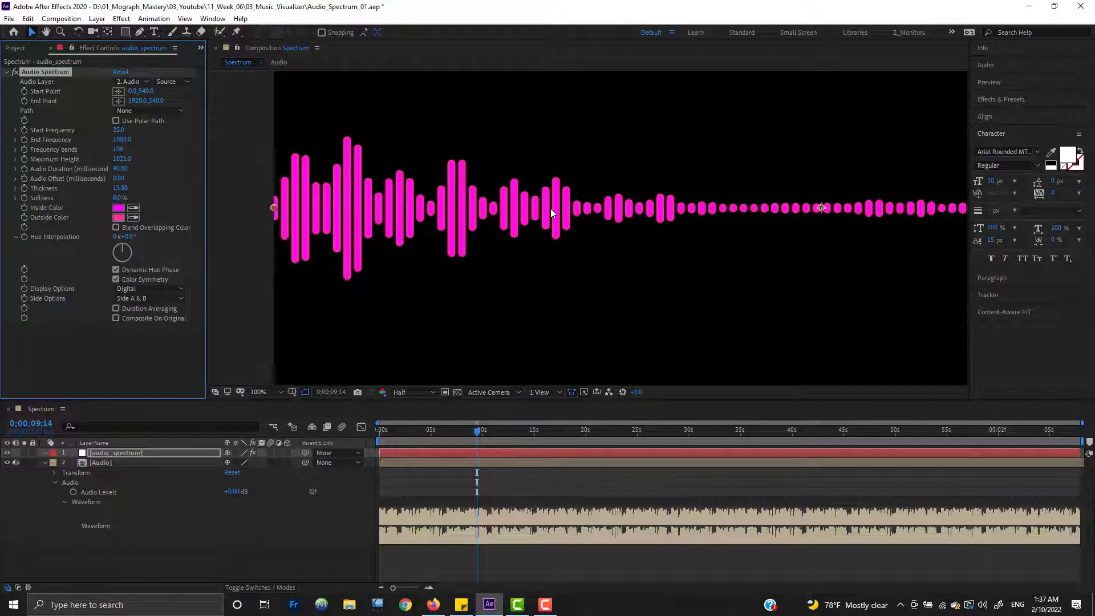
Try a Softness of 100% on the spectrum bars, and undo the change.
{"action": "left_click_drag", "start_coordinate": [123, 198], "coordinate": [325, 200]}
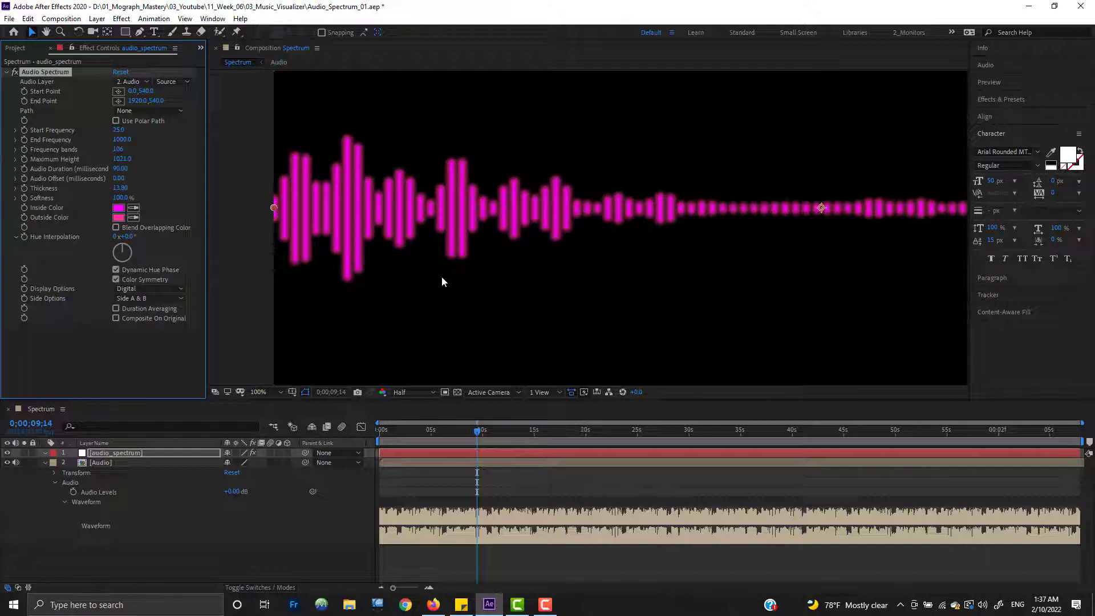
{"action": "key", "text": "ctrl+z"}
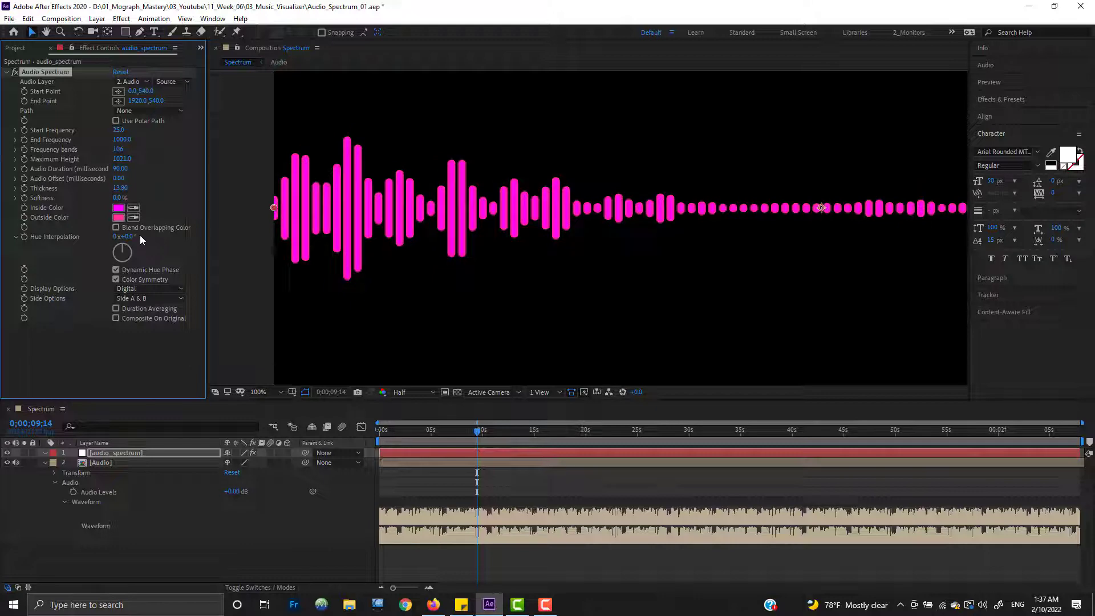
Set the spectrum's Inside Color to light blue, and try a different Outside Color.
{"action": "left_click", "coordinate": [118, 208]}
{"action": "left_click_drag", "start_coordinate": [97, 30], "coordinate": [90, 28]}
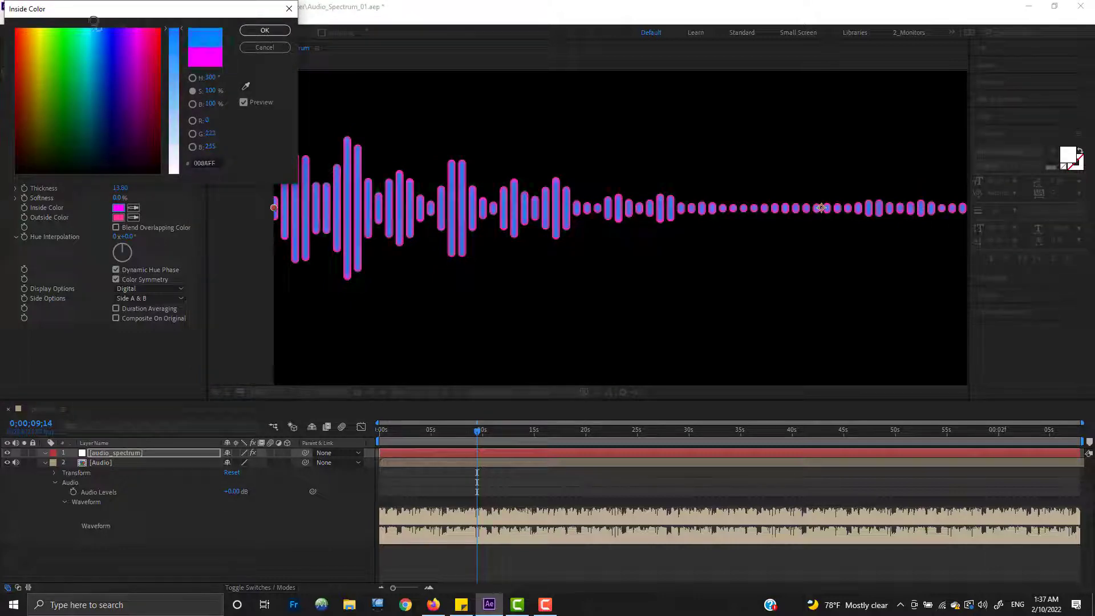
{"action": "left_click", "coordinate": [275, 33]}
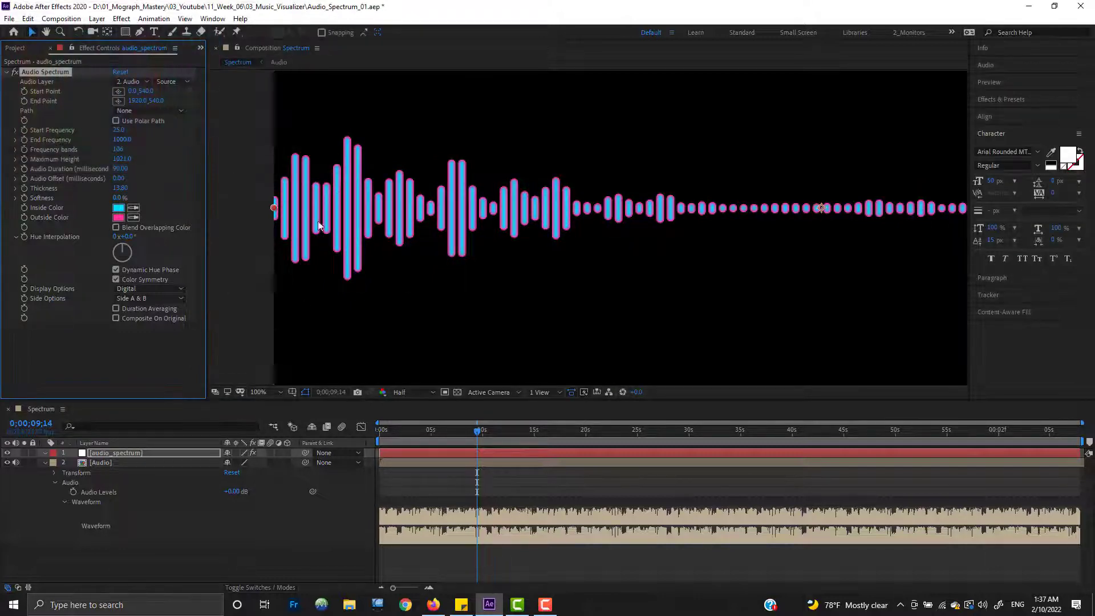
{"action": "left_click", "coordinate": [118, 217]}
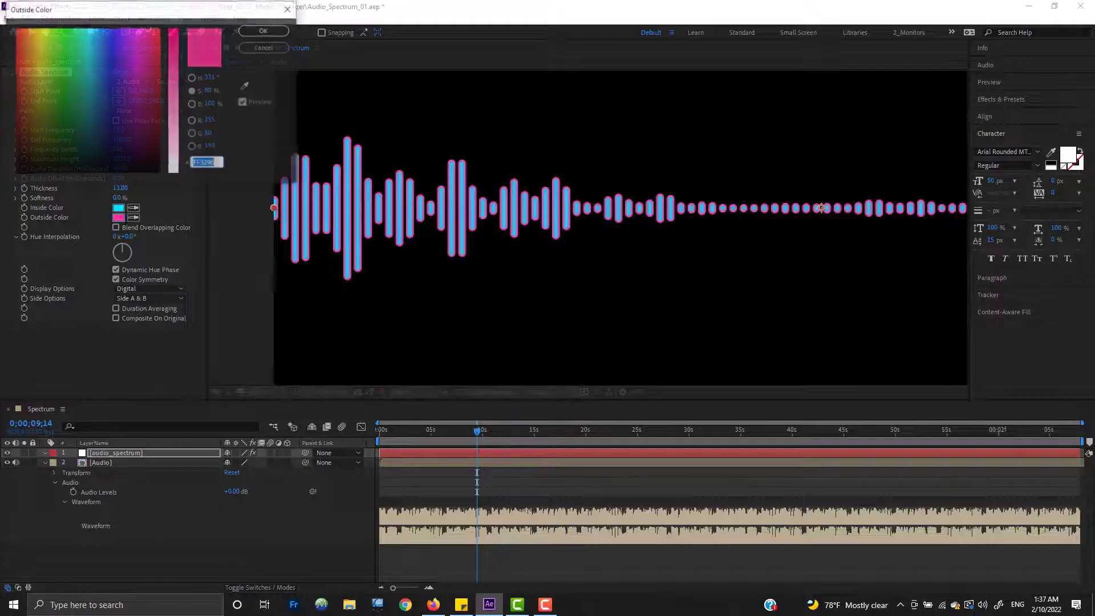
{"action": "left_click", "coordinate": [26, 24]}
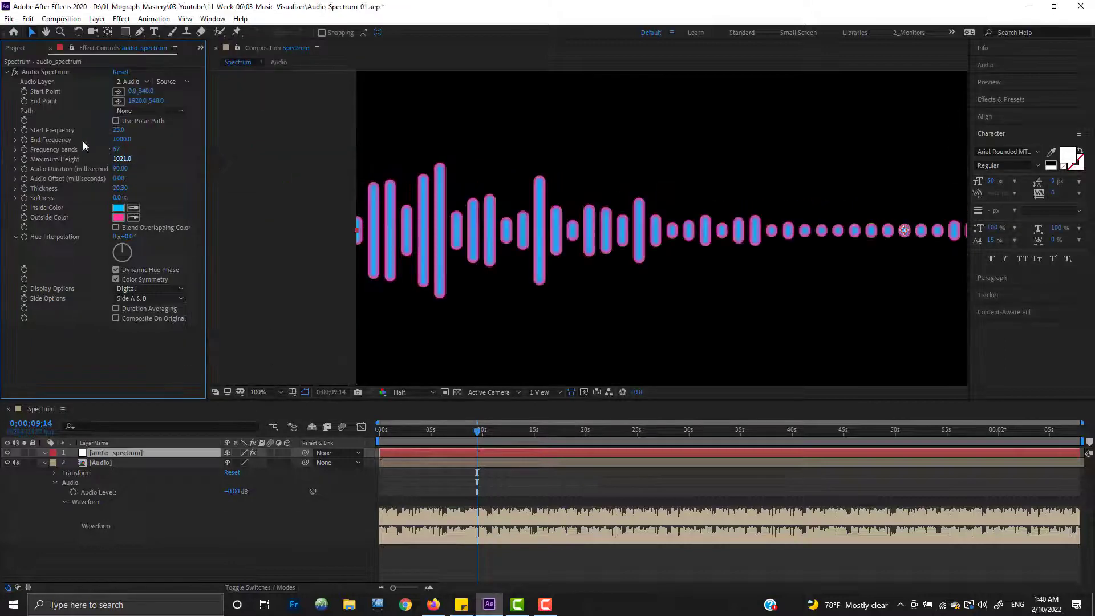
Raise the Frequency bands to 182 so the bars overlap, and compare Blend Overlapping Color on and off.
{"action": "left_click_drag", "start_coordinate": [136, 150], "coordinate": [186, 155]}
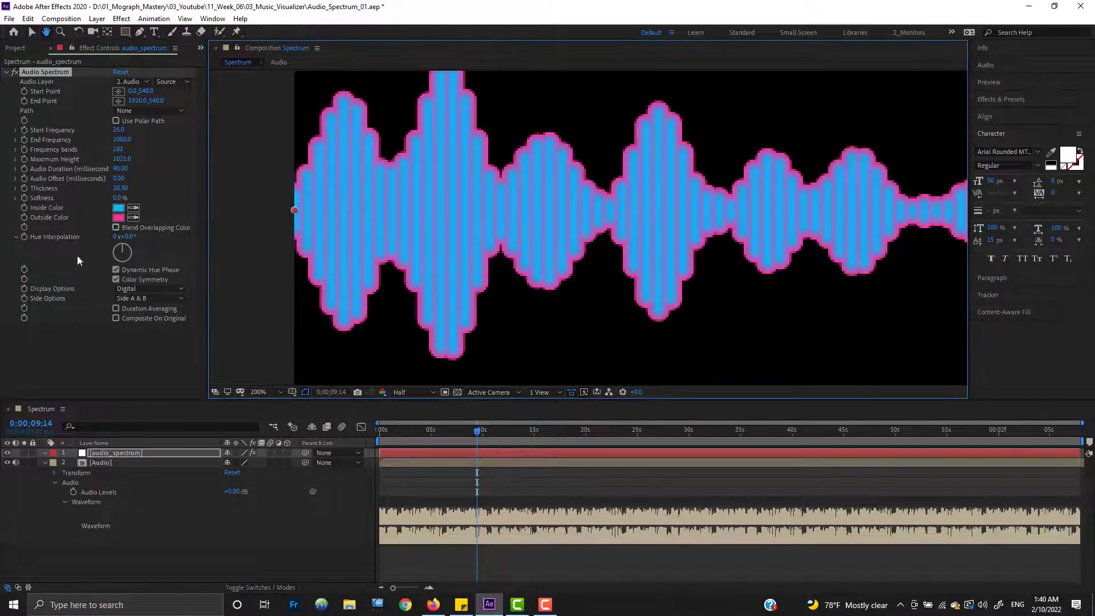
{"action": "key", "text": "v"}
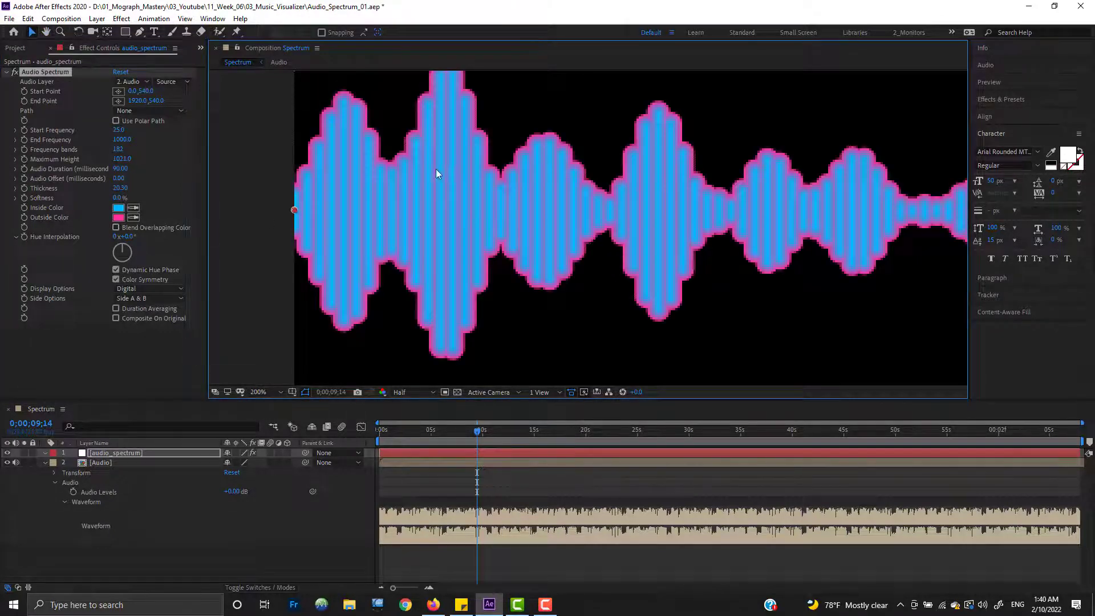
{"action": "left_click", "coordinate": [155, 227]}
{"action": "scroll", "coordinate": [587, 247], "scroll_direction": "down", "scroll_amount": 1}
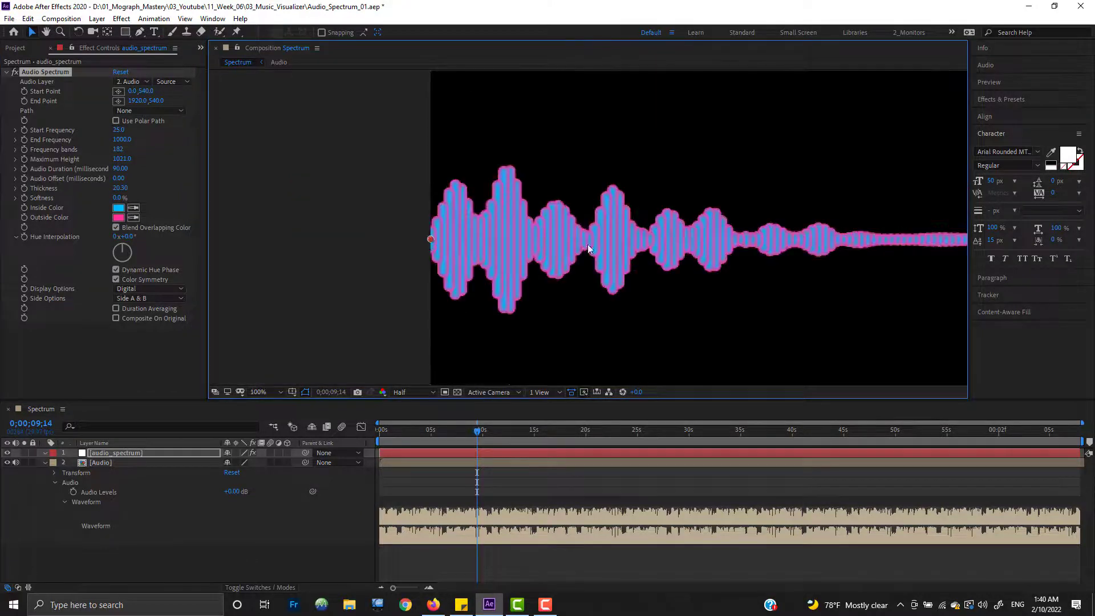
{"action": "left_click_drag", "start_coordinate": [585, 248], "coordinate": [559, 250]}
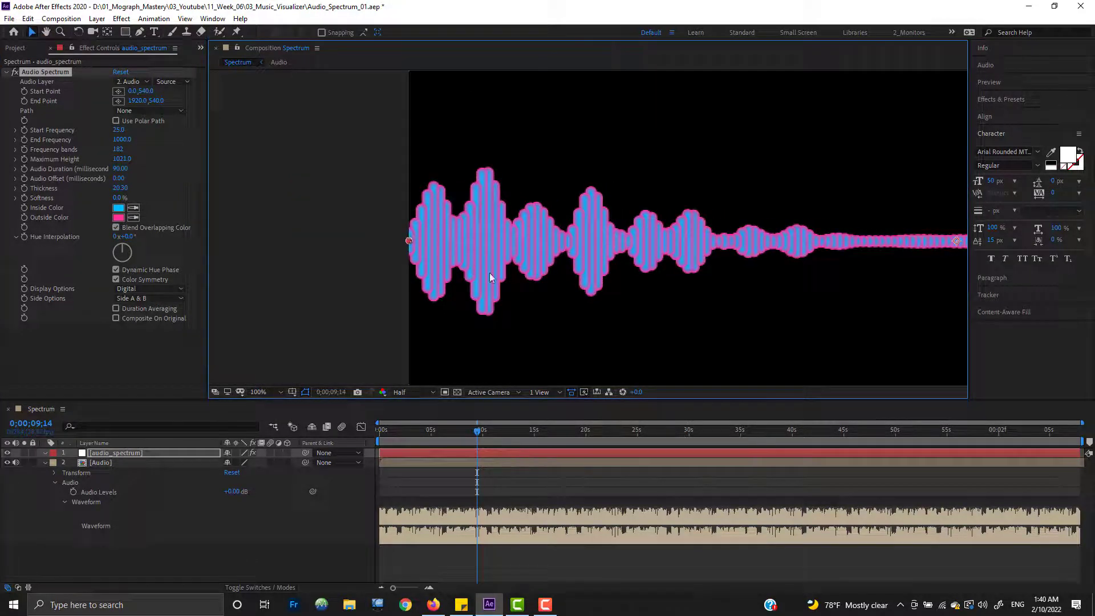
{"action": "left_click", "coordinate": [151, 228]}
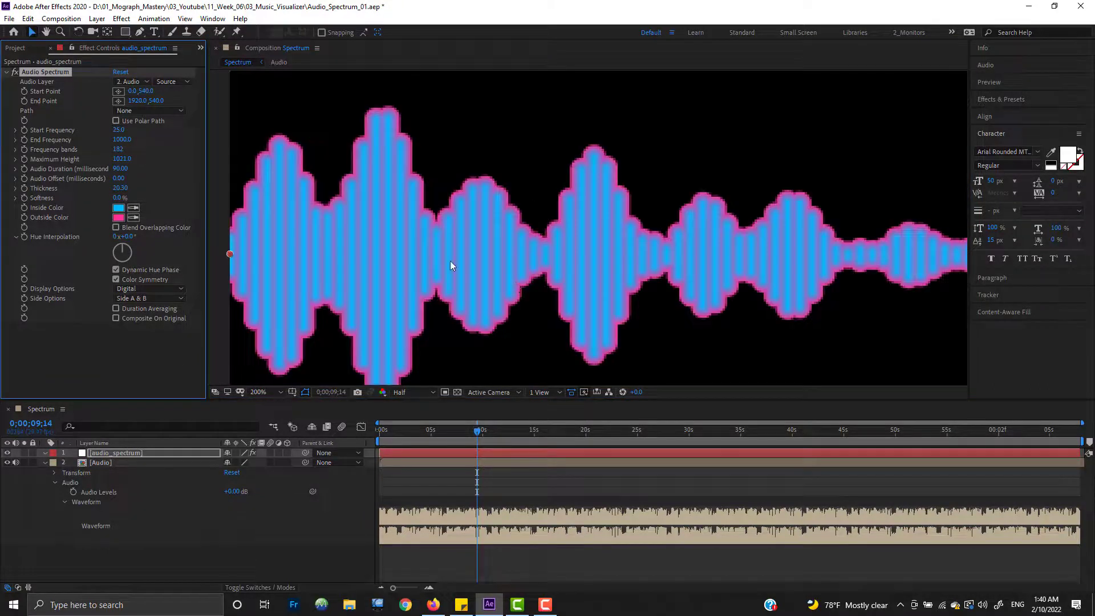
{"action": "scroll", "coordinate": [450, 261], "scroll_direction": "down", "scroll_amount": 1}
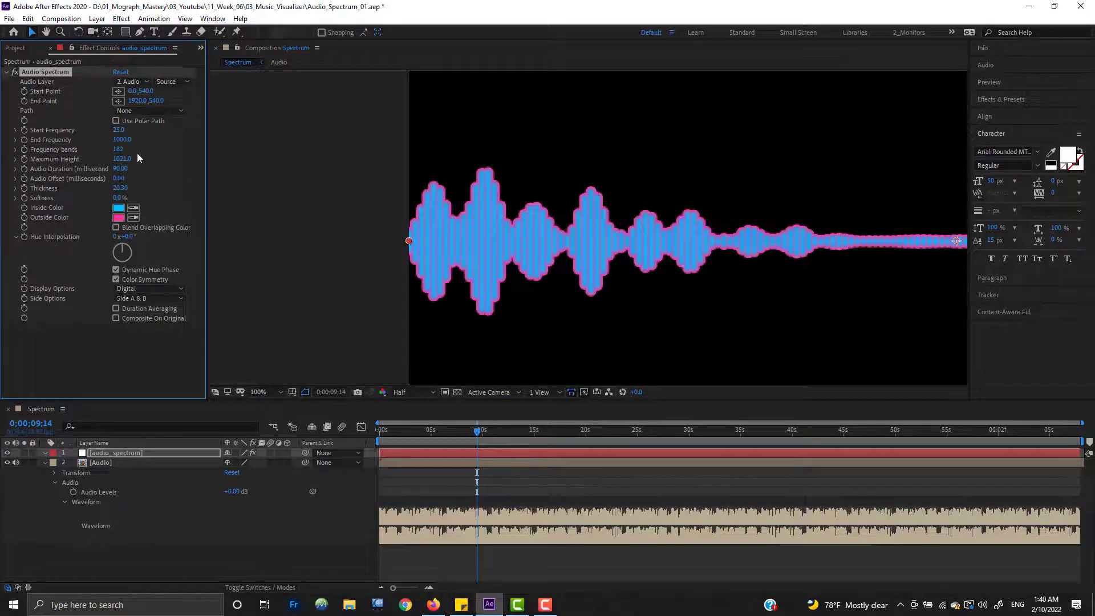
Set the spectrum's Thickness to 3 and raise the Frequency bands to 482 for thin, dense lines.
{"action": "left_click_drag", "start_coordinate": [120, 154], "coordinate": [85, 156]}
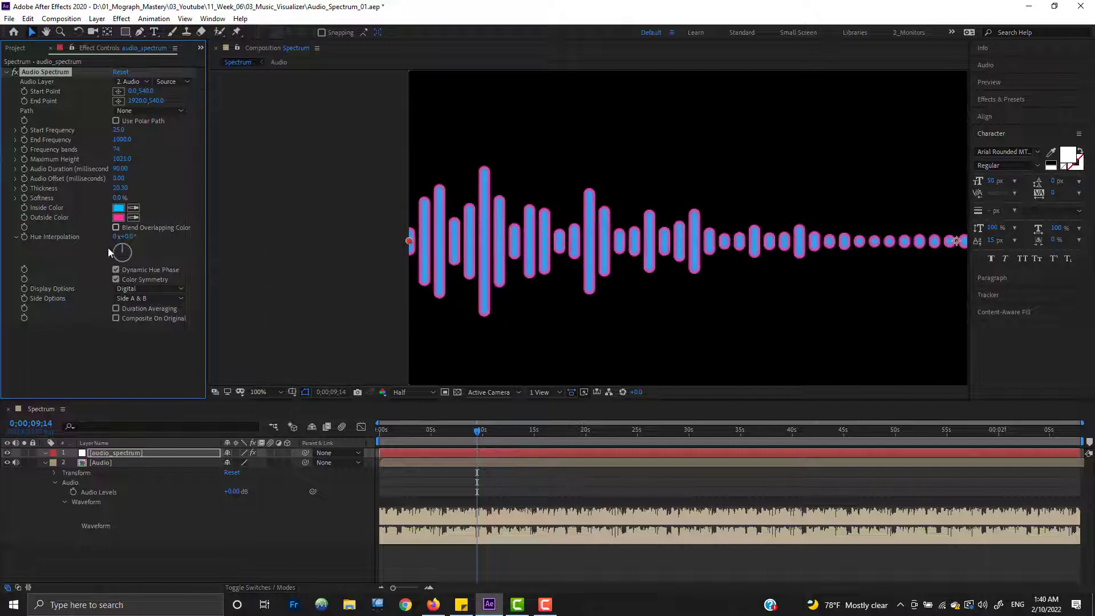
{"action": "left_click", "coordinate": [120, 188]}
{"action": "type", "text": "3"}
{"action": "key", "text": "Return"}
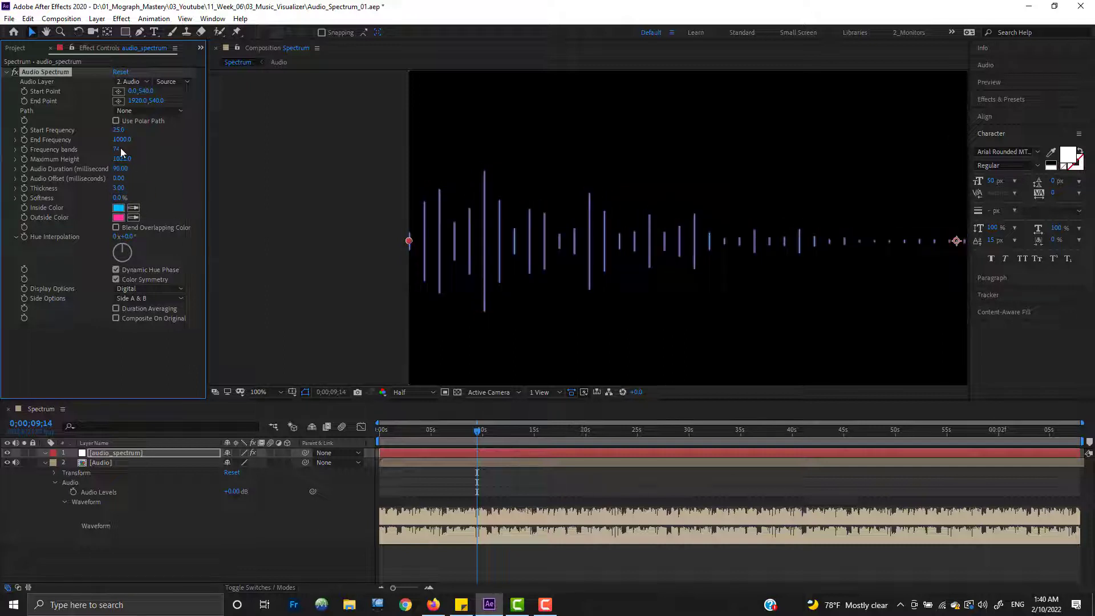
{"action": "left_click_drag", "start_coordinate": [117, 149], "coordinate": [350, 153]}
{"action": "left_click_drag", "start_coordinate": [518, 245], "coordinate": [362, 228]}
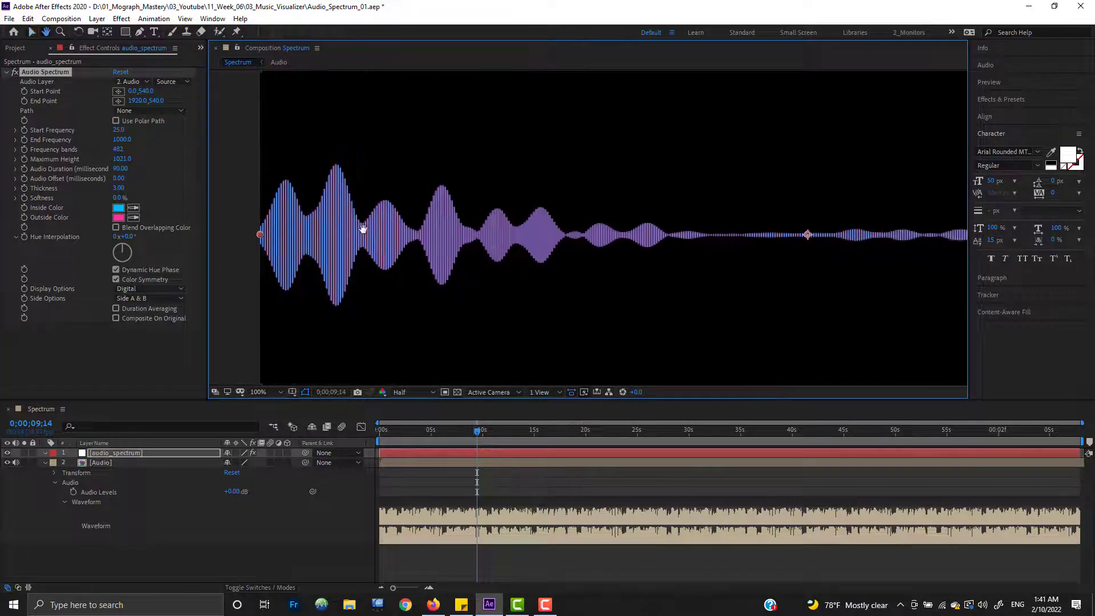
Try a Hue Interpolation of 1x+71° on the spectrum, previewing the colors through the timeline up to 0;00;22;05.
{"action": "left_click_drag", "start_coordinate": [132, 239], "coordinate": [391, 244]}
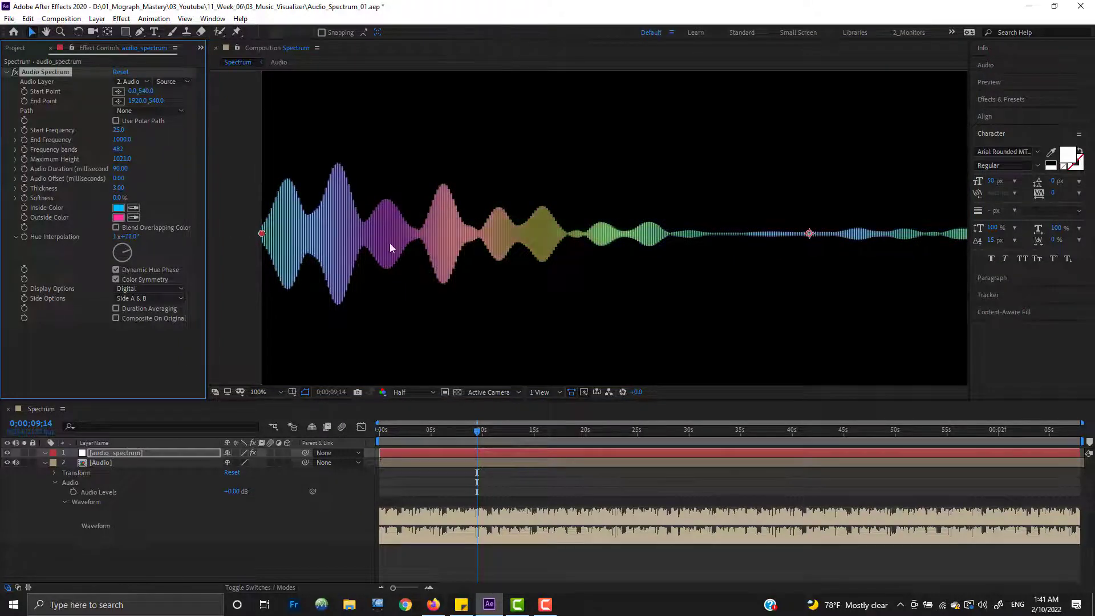
{"action": "scroll", "coordinate": [615, 258], "scroll_direction": "down", "scroll_amount": 4}
{"action": "scroll", "coordinate": [679, 257], "scroll_direction": "up", "scroll_amount": 2}
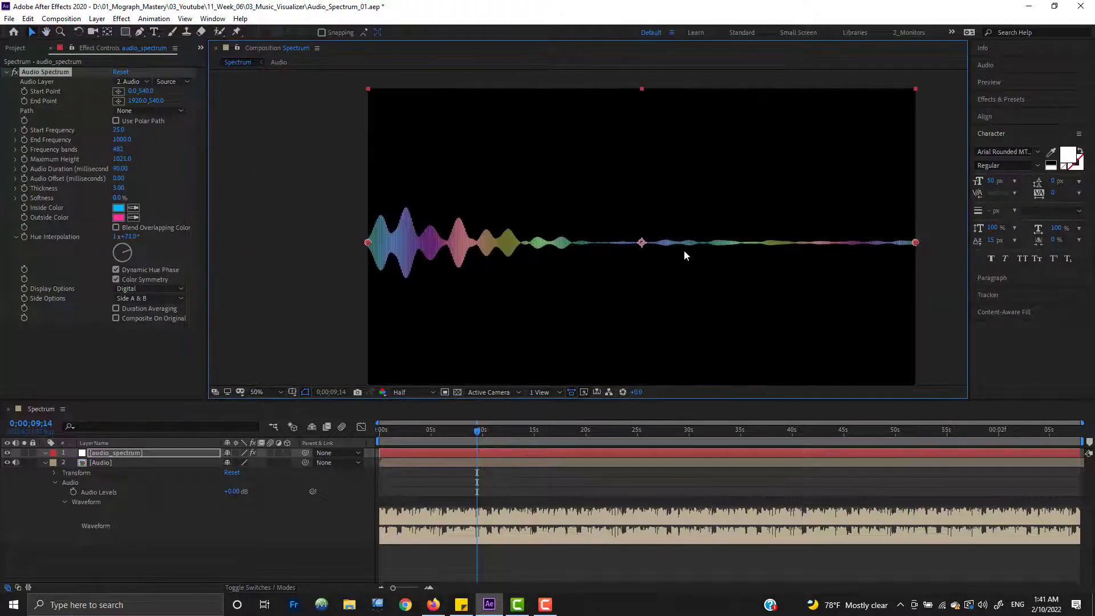
{"action": "left_click_drag", "start_coordinate": [509, 431], "coordinate": [618, 431]}
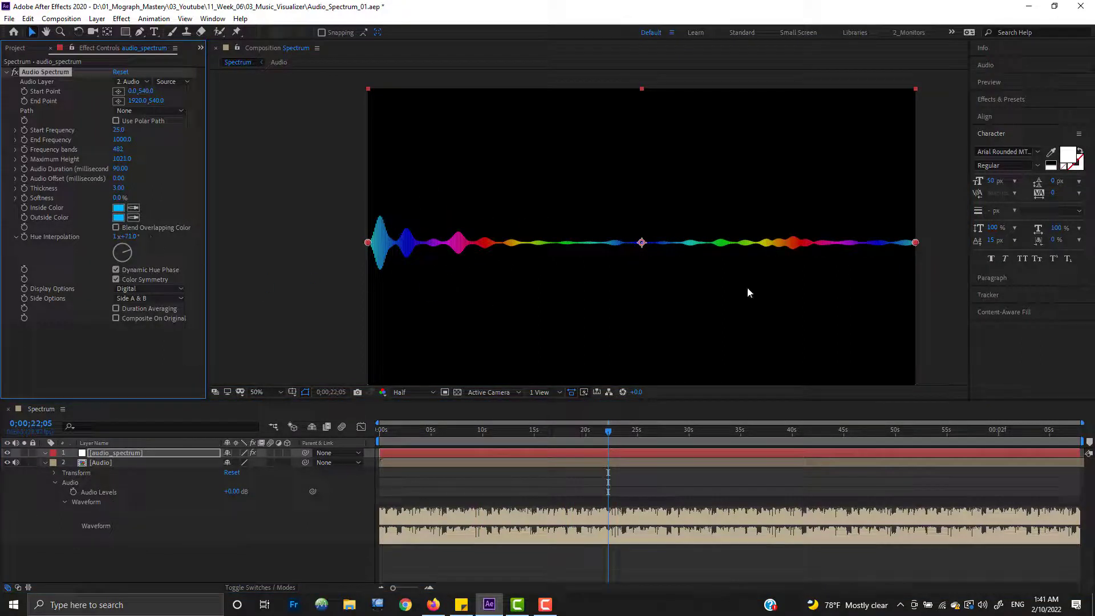
{"action": "scroll", "coordinate": [496, 279], "scroll_direction": "down", "scroll_amount": 1}
Reset the Hue Interpolation to 0 revolutions and 0 degrees.
{"action": "left_click", "coordinate": [131, 236]}
{"action": "type", "text": "0"}
{"action": "key", "text": "Return"}
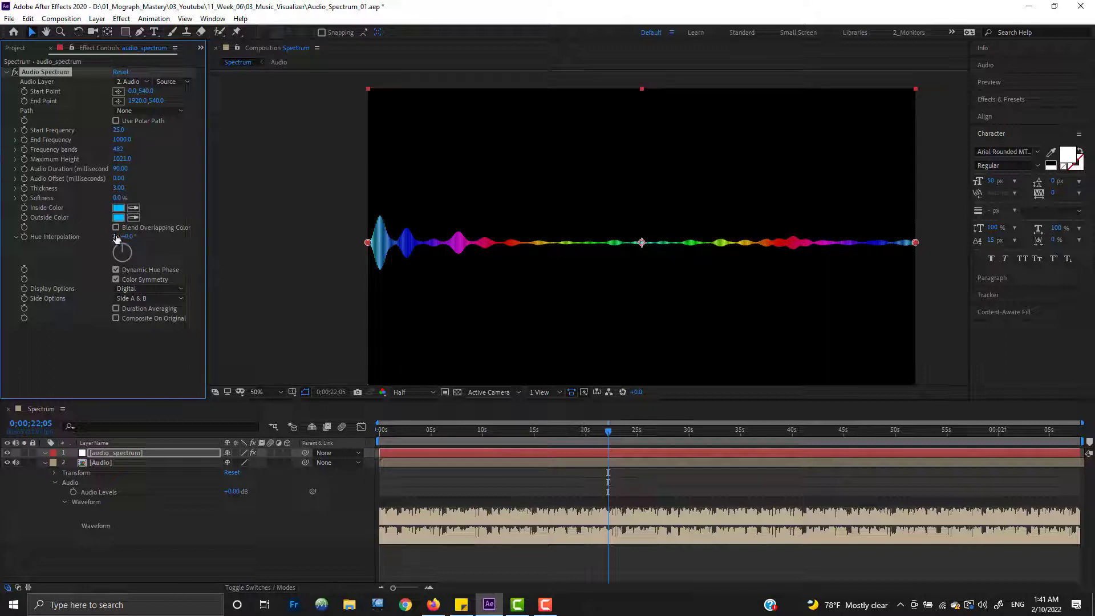
{"action": "left_click", "coordinate": [117, 236]}
{"action": "type", "text": "0"}
{"action": "key", "text": "Return"}
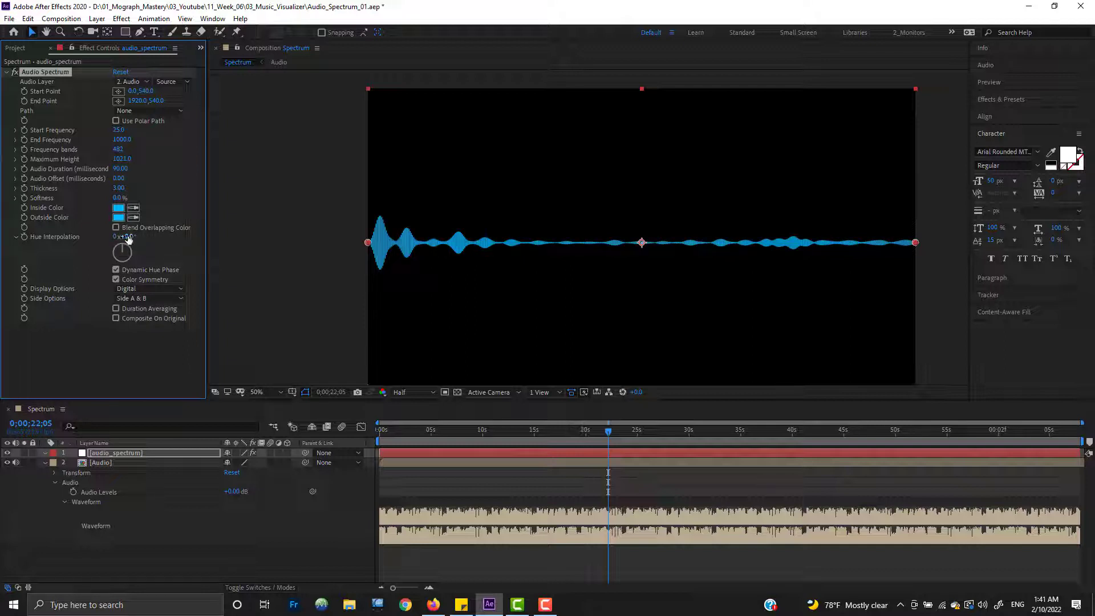
Preview a Hue Interpolation of 51° up to 0;00;30;22, and set the Hue Interpolation to 124°.
{"action": "left_click_drag", "start_coordinate": [131, 236], "coordinate": [320, 340]}
{"action": "left_click_drag", "start_coordinate": [452, 434], "coordinate": [696, 438]}
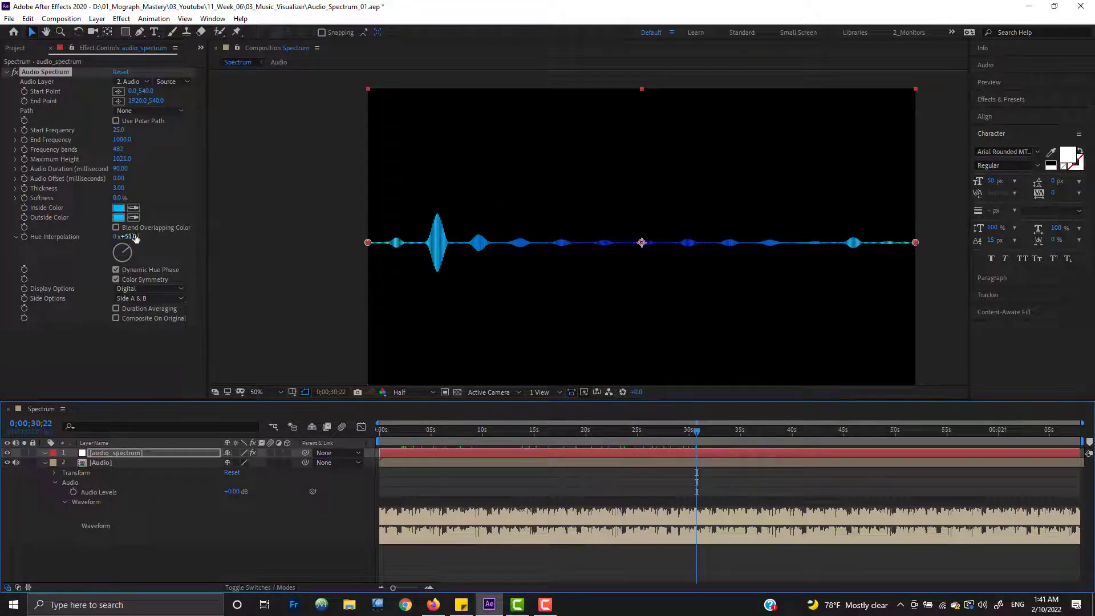
{"action": "left_click_drag", "start_coordinate": [138, 237], "coordinate": [665, 267]}
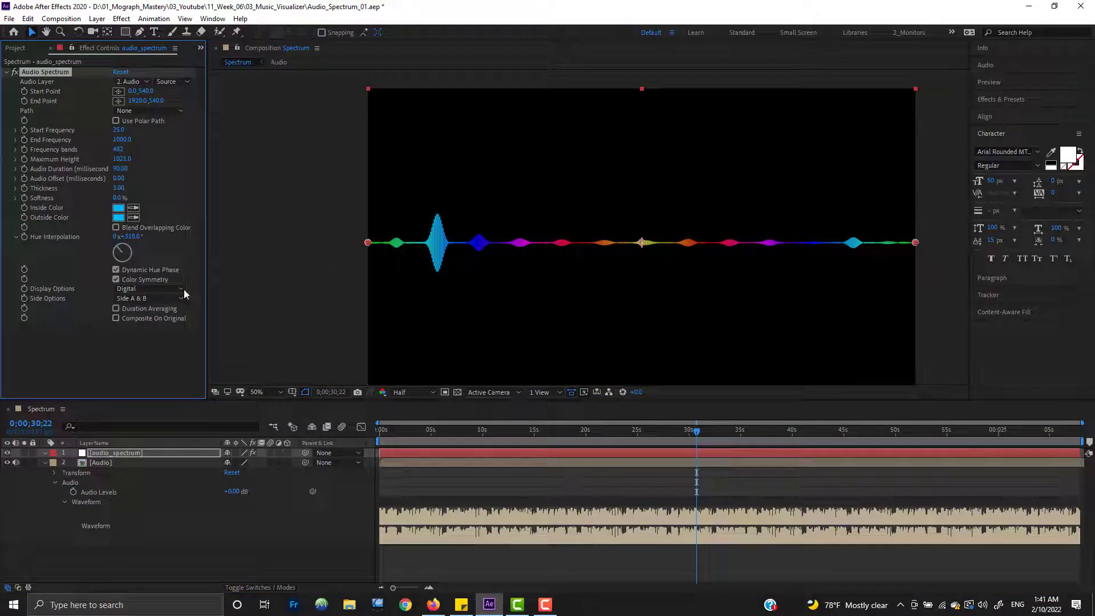
{"action": "left_click_drag", "start_coordinate": [142, 238], "coordinate": [28, 255]}
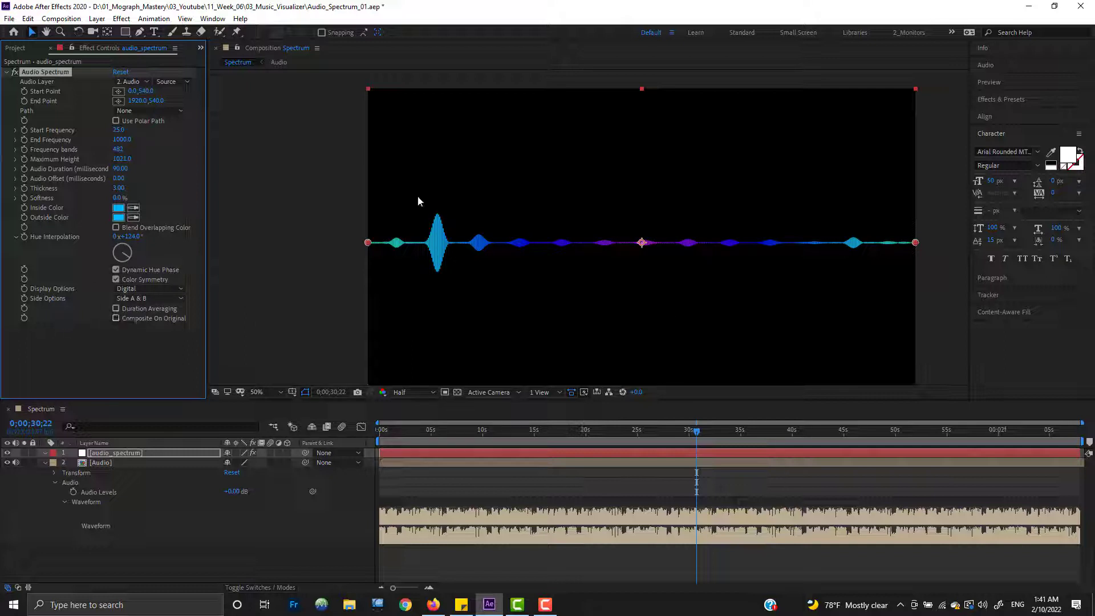
Turn off Dynamic Hue Phase and briefly Color Symmetry, preview the colors around 0;00;18;14, and re-enable Dynamic Hue Phase.
{"action": "left_click", "coordinate": [116, 269]}
{"action": "left_click", "coordinate": [117, 280]}
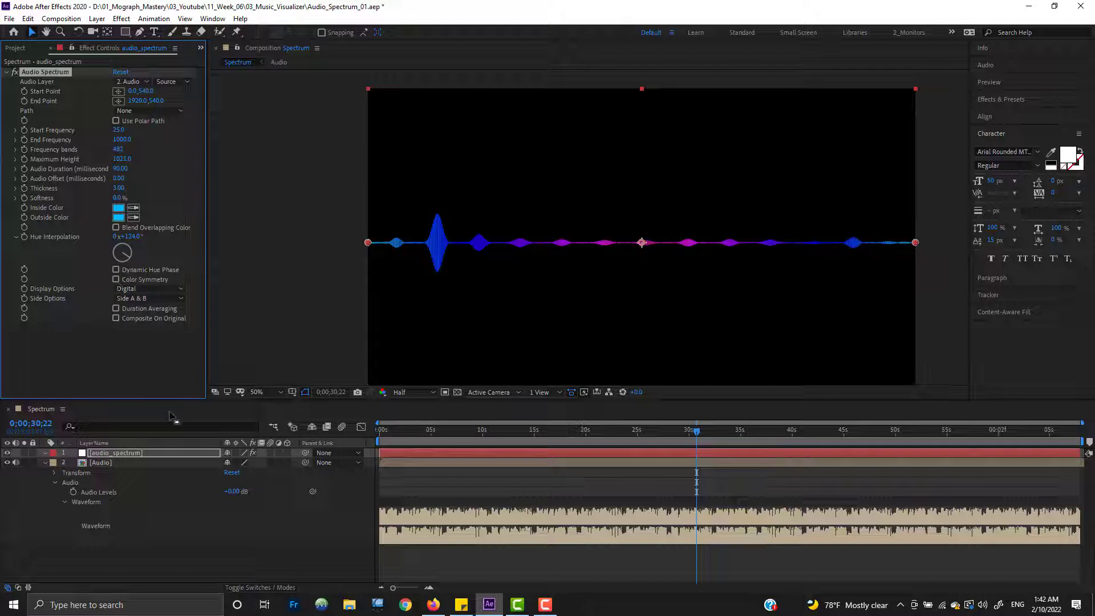
{"action": "left_click", "coordinate": [116, 280]}
{"action": "left_click_drag", "start_coordinate": [425, 428], "coordinate": [469, 436]}
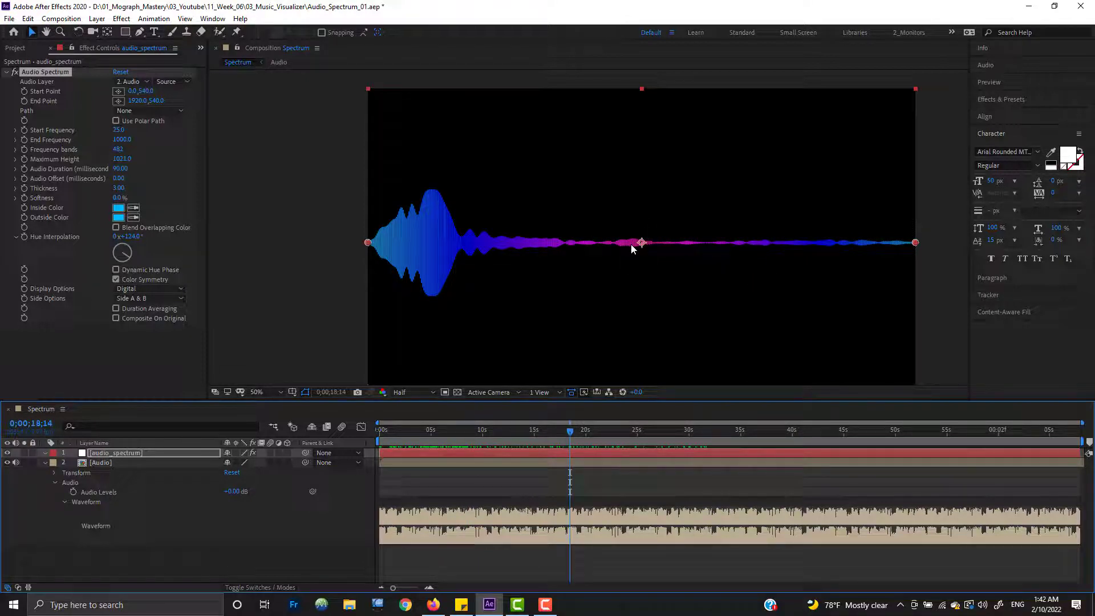
{"action": "left_click", "coordinate": [116, 269]}
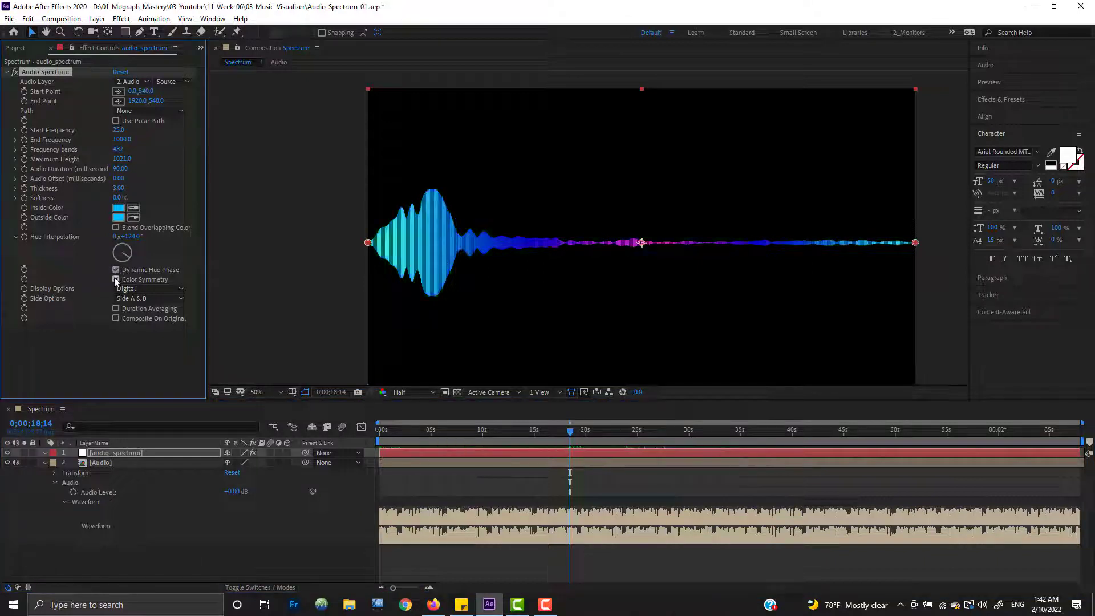
Preview the shifting hues up to 0;00;26;01, and compare that frame with Dynamic Hue Phase off and on.
{"action": "left_click_drag", "start_coordinate": [463, 440], "coordinate": [575, 440]}
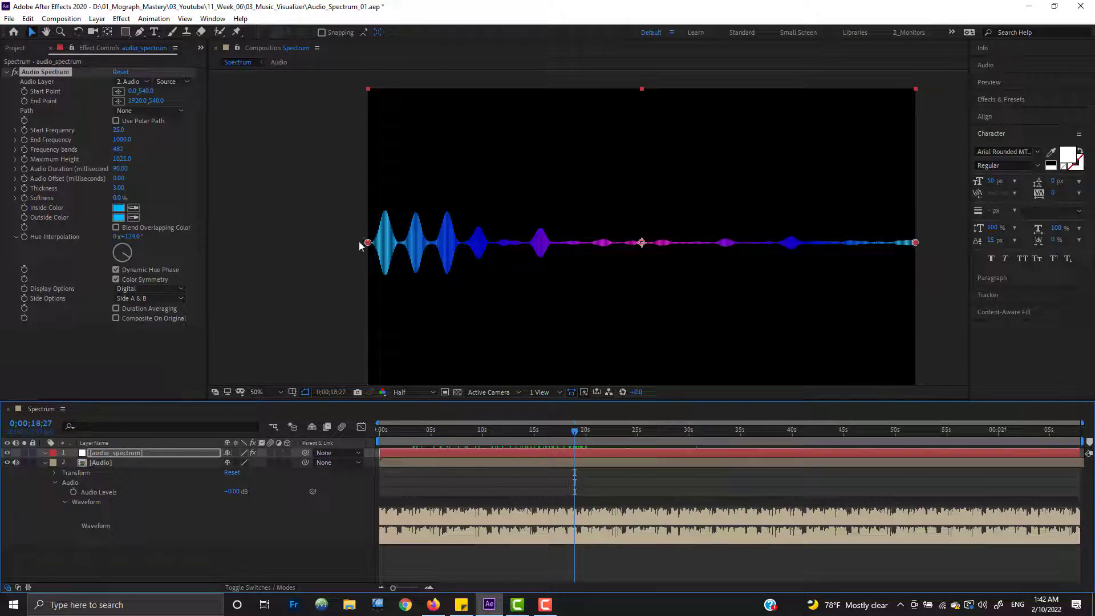
{"action": "left_click", "coordinate": [578, 435]}
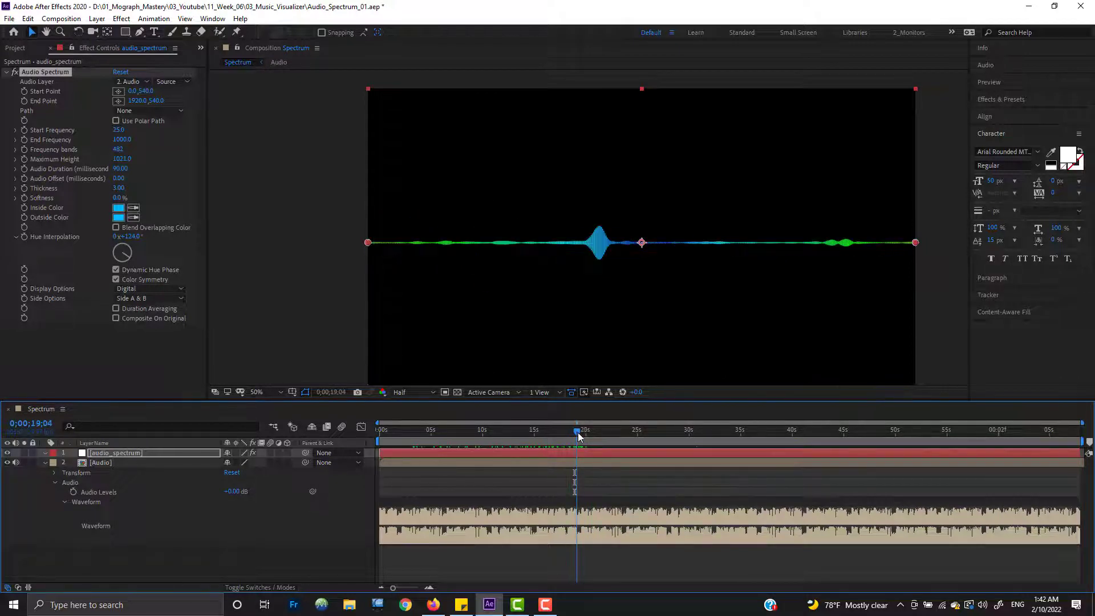
{"action": "left_click", "coordinate": [576, 436]}
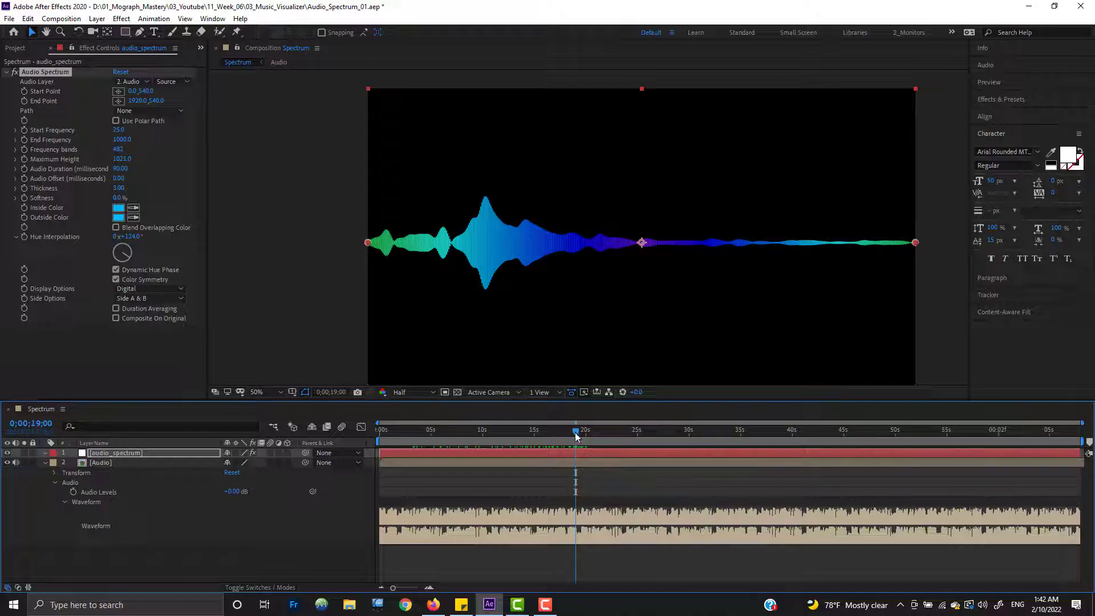
{"action": "left_click_drag", "start_coordinate": [576, 437], "coordinate": [647, 436]}
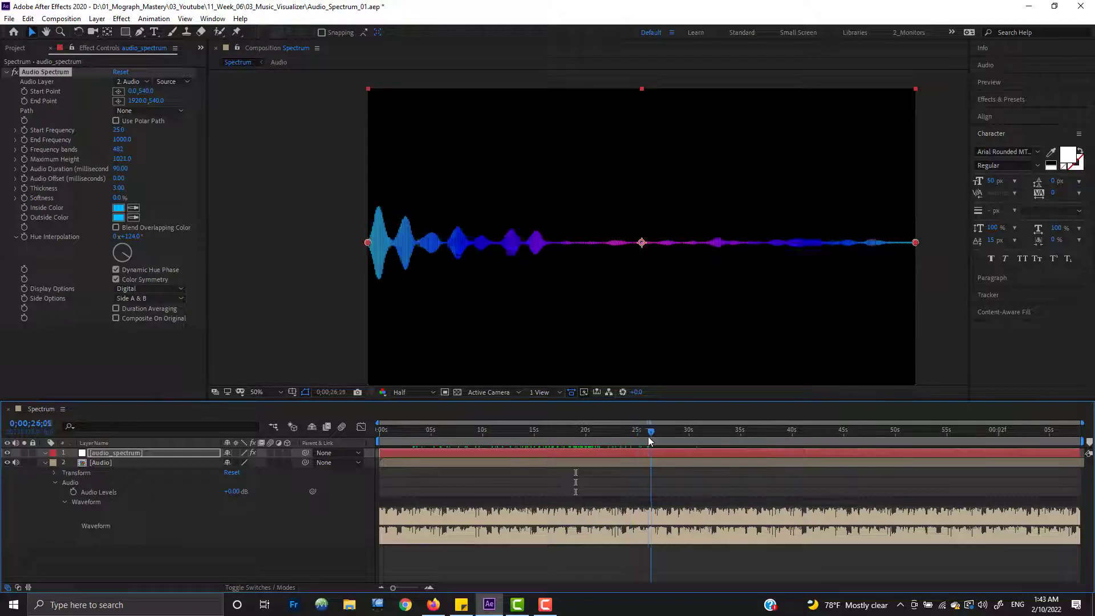
{"action": "left_click", "coordinate": [115, 270]}
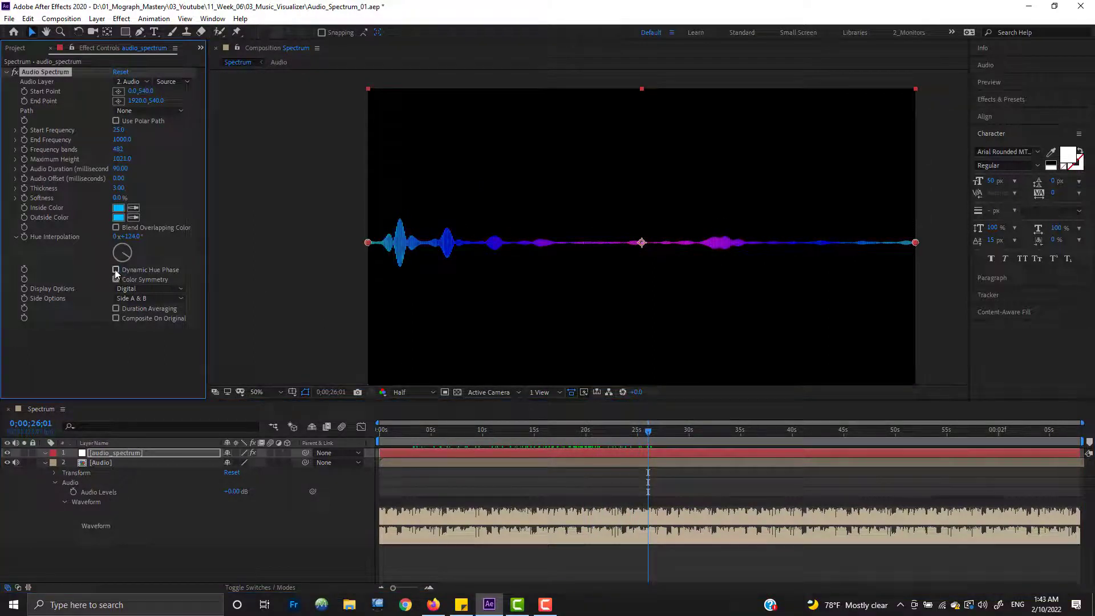
{"action": "left_click", "coordinate": [116, 271]}
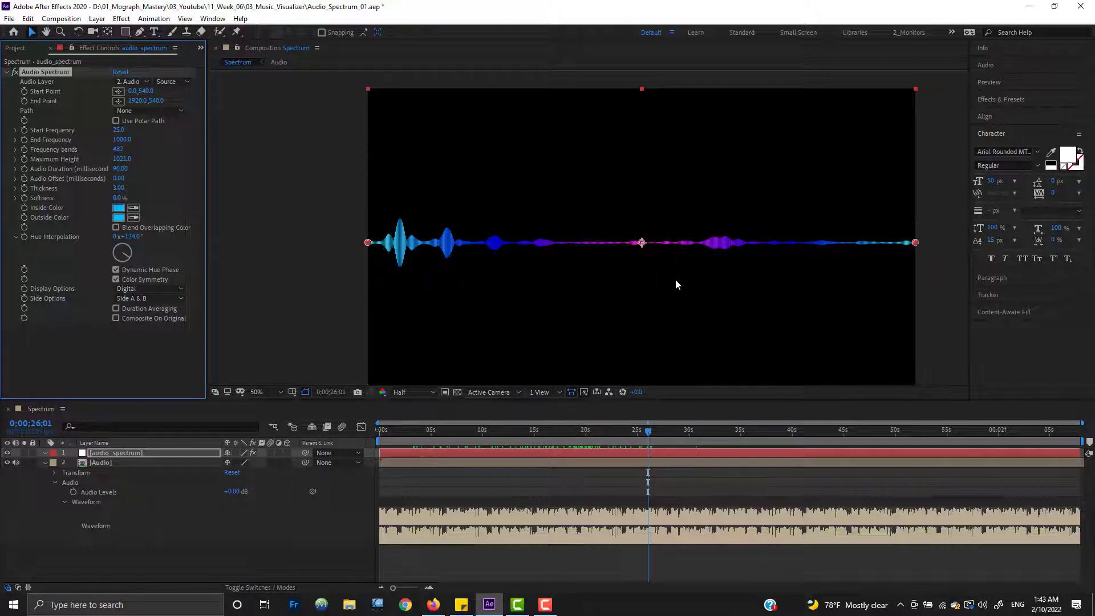
Preview the spectrum with Color Symmetry off up to 0;00;31;05, and turn Color Symmetry back on.
{"action": "key", "text": "h"}
{"action": "left_click_drag", "start_coordinate": [700, 275], "coordinate": [655, 255]}
{"action": "key", "text": "v"}
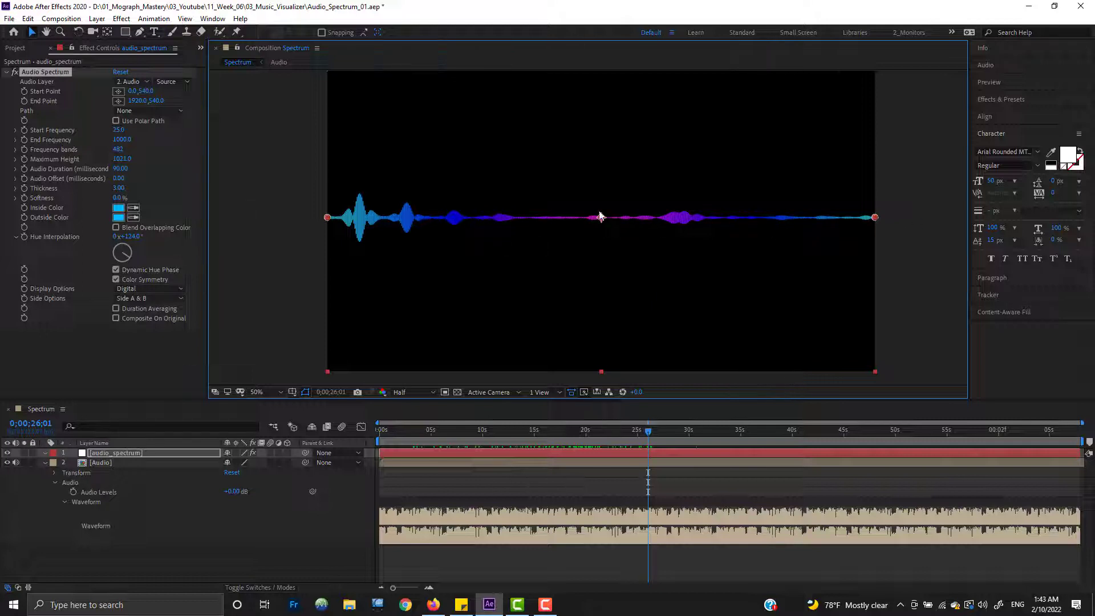
{"action": "left_click", "coordinate": [116, 280]}
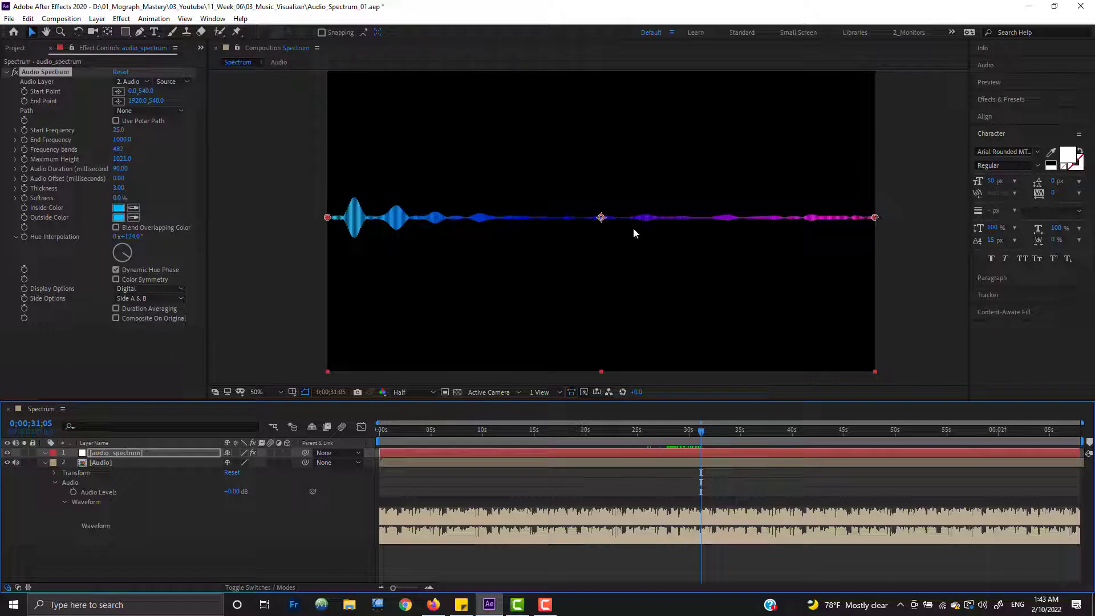
{"action": "left_click", "coordinate": [116, 280]}
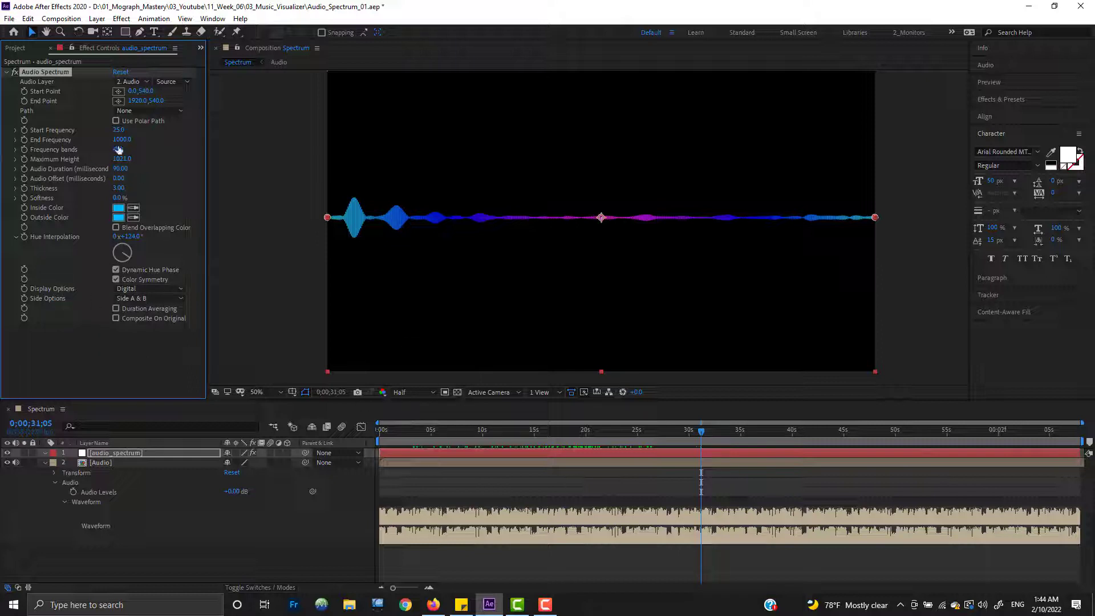
Preview the Analog lines display with a Maximum Height of 2121 and 60 frequency bands up to 0;00;09;19.
{"action": "left_click_drag", "start_coordinate": [124, 160], "coordinate": [186, 161]}
{"action": "left_click", "coordinate": [140, 289]}
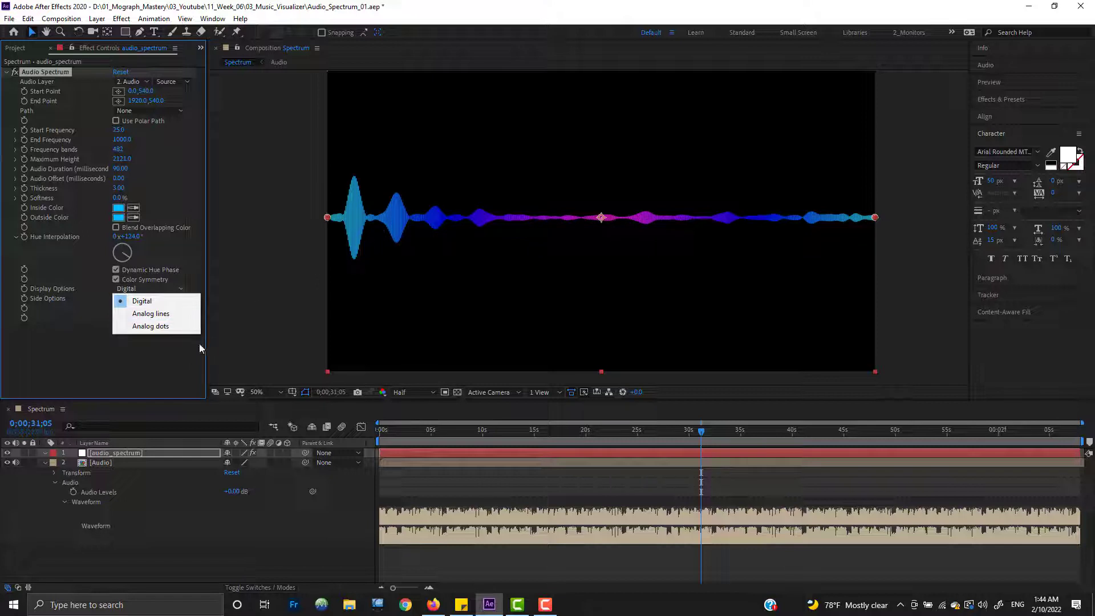
{"action": "left_click", "coordinate": [150, 314]}
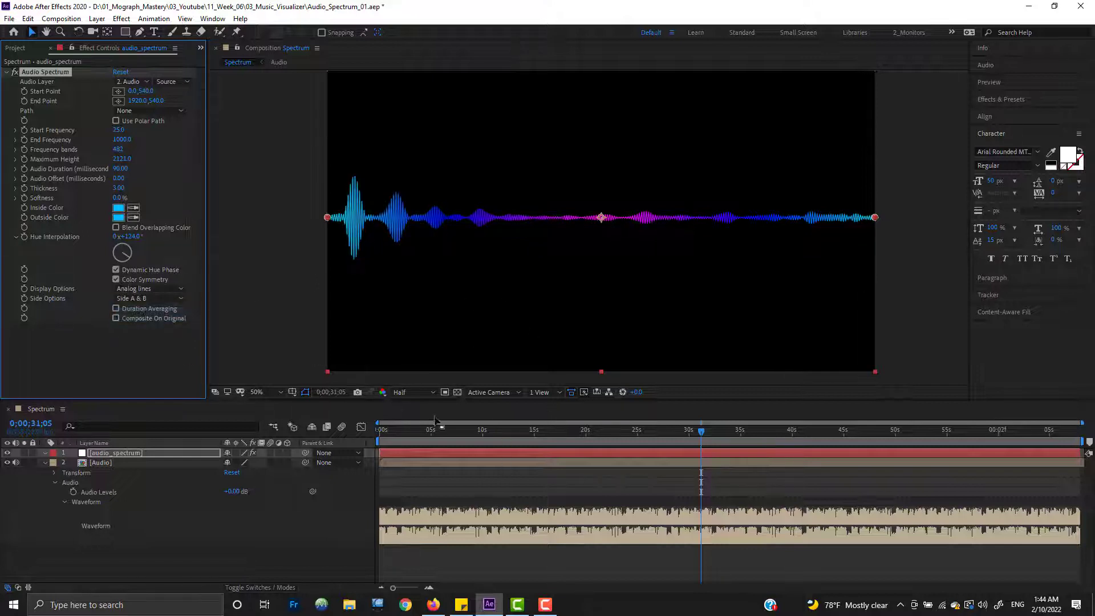
{"action": "left_click_drag", "start_coordinate": [118, 149], "coordinate": [2, 260]}
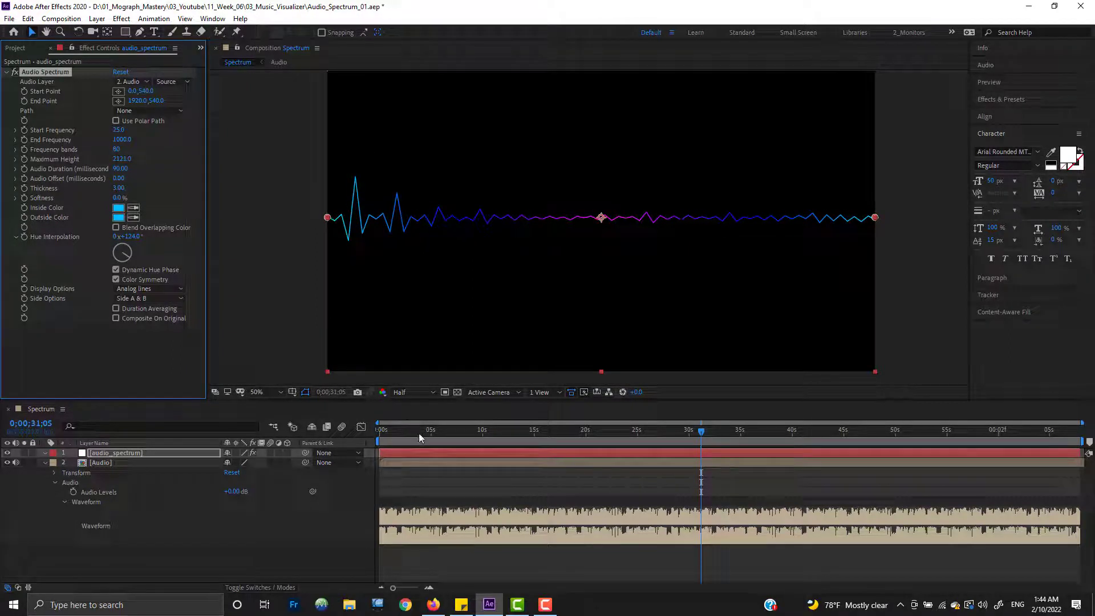
{"action": "left_click_drag", "start_coordinate": [419, 433], "coordinate": [479, 434]}
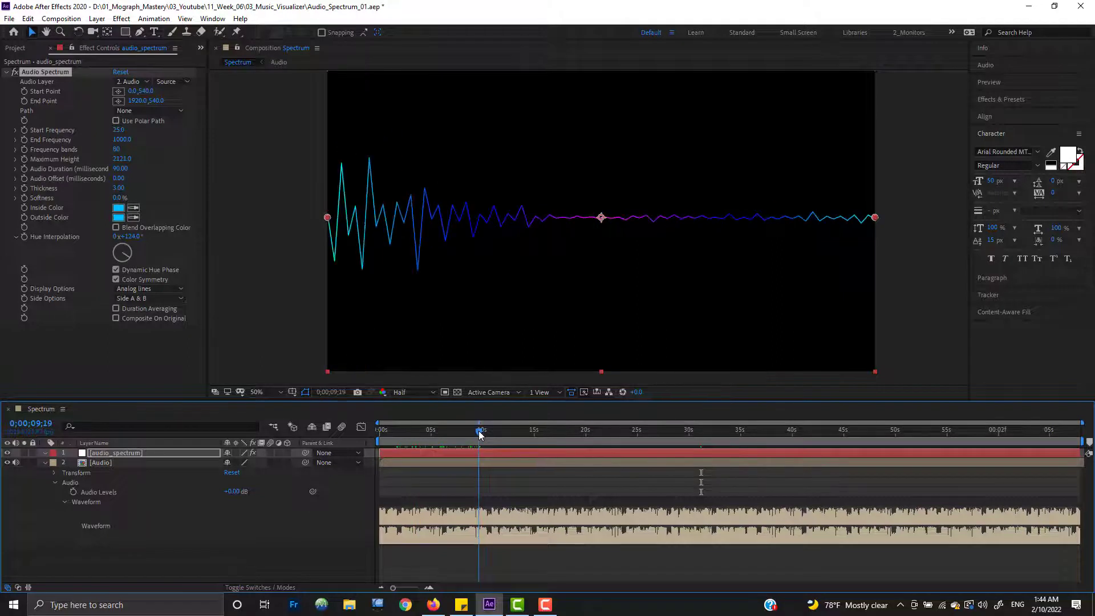
Preview the Analog dots display with 298 frequency bands up to 0;00;17;22, and set Display Options back to Digital.
{"action": "left_click", "coordinate": [150, 289]}
{"action": "left_click", "coordinate": [153, 325]}
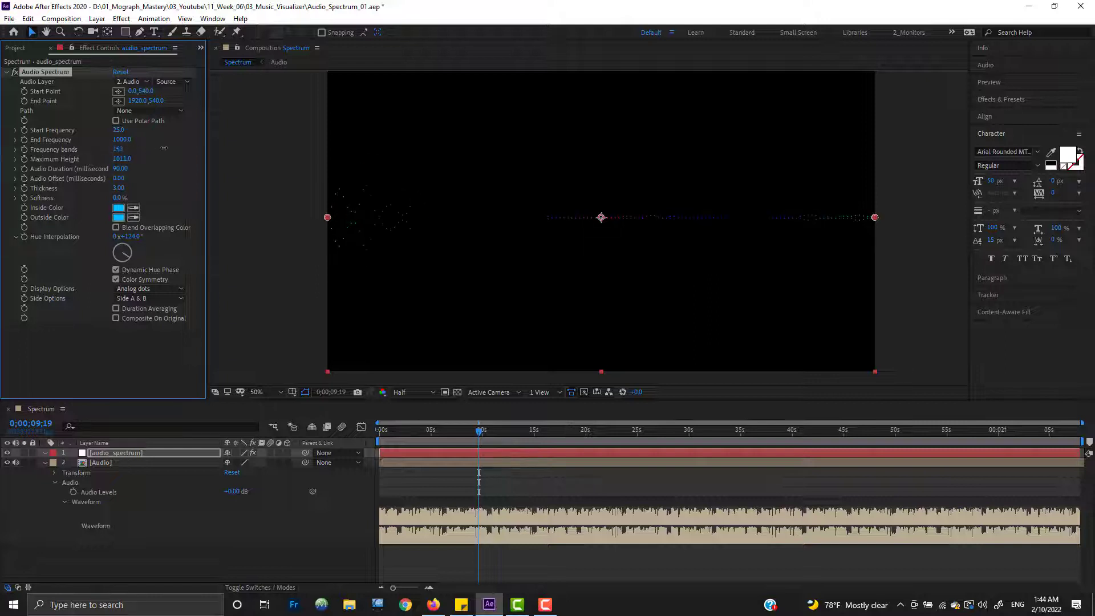
{"action": "left_click_drag", "start_coordinate": [163, 148], "coordinate": [239, 147]}
{"action": "left_click_drag", "start_coordinate": [439, 433], "coordinate": [563, 432]}
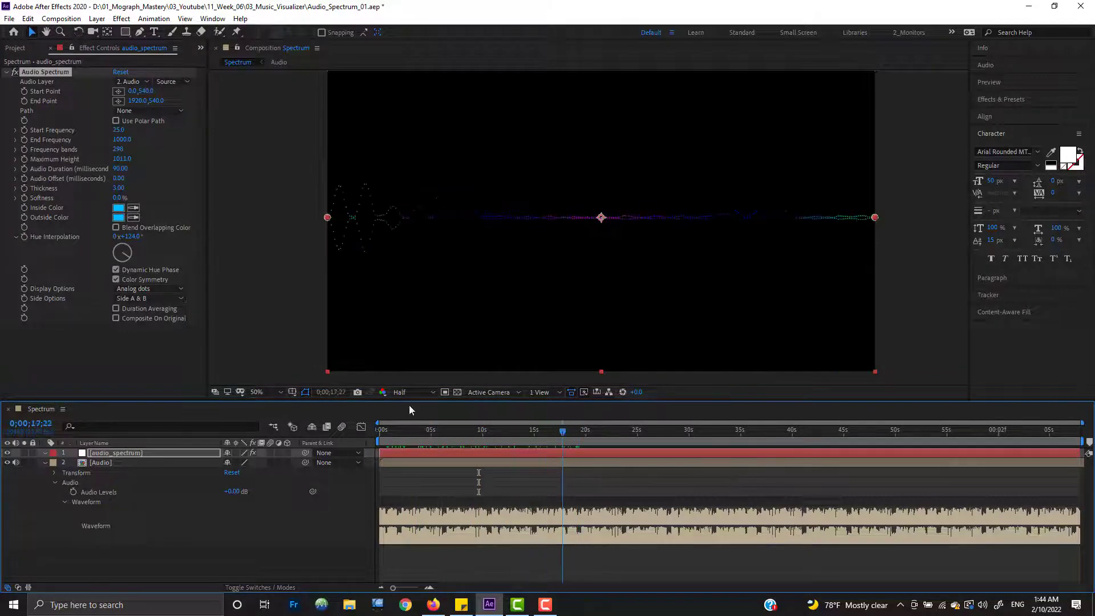
{"action": "left_click", "coordinate": [147, 289]}
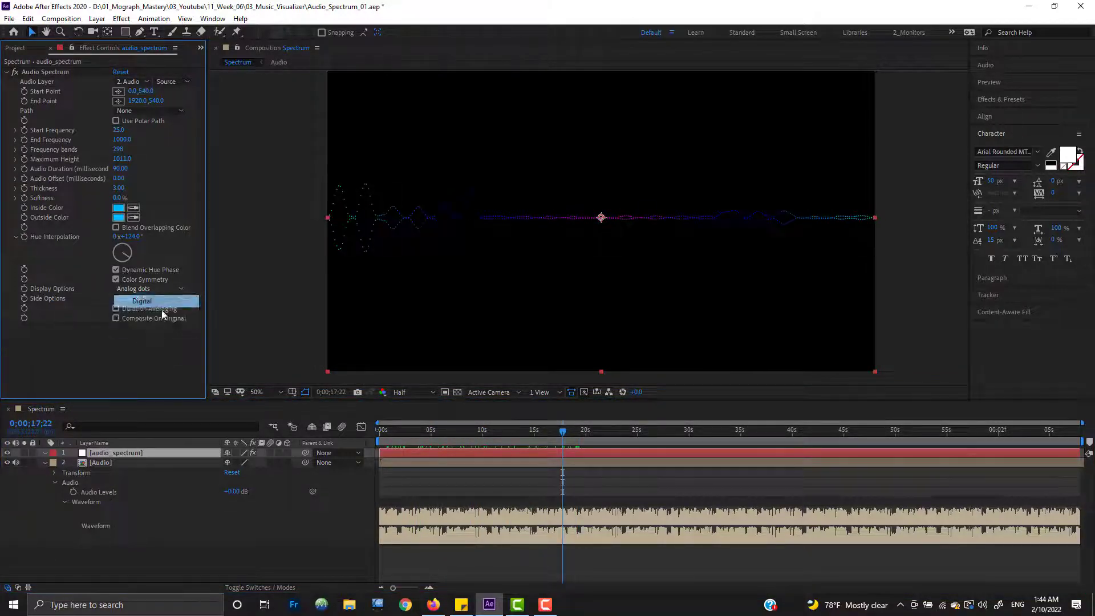
{"action": "left_click", "coordinate": [147, 301]}
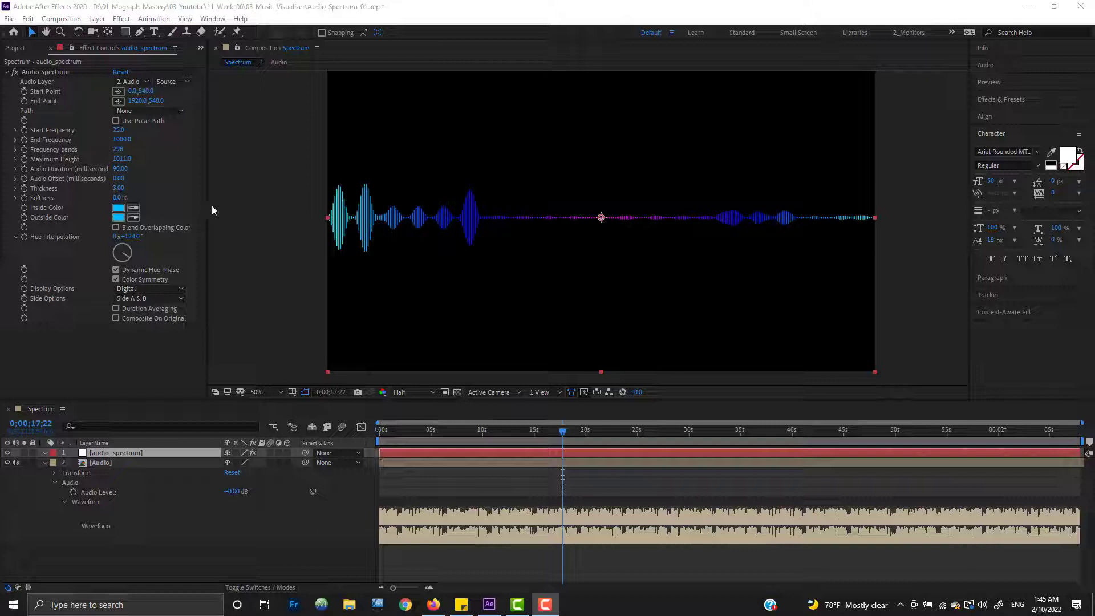
Preview the spectrum across the first seconds of the timeline with an Audio Duration of 20 milliseconds.
{"action": "left_click", "coordinate": [120, 175]}
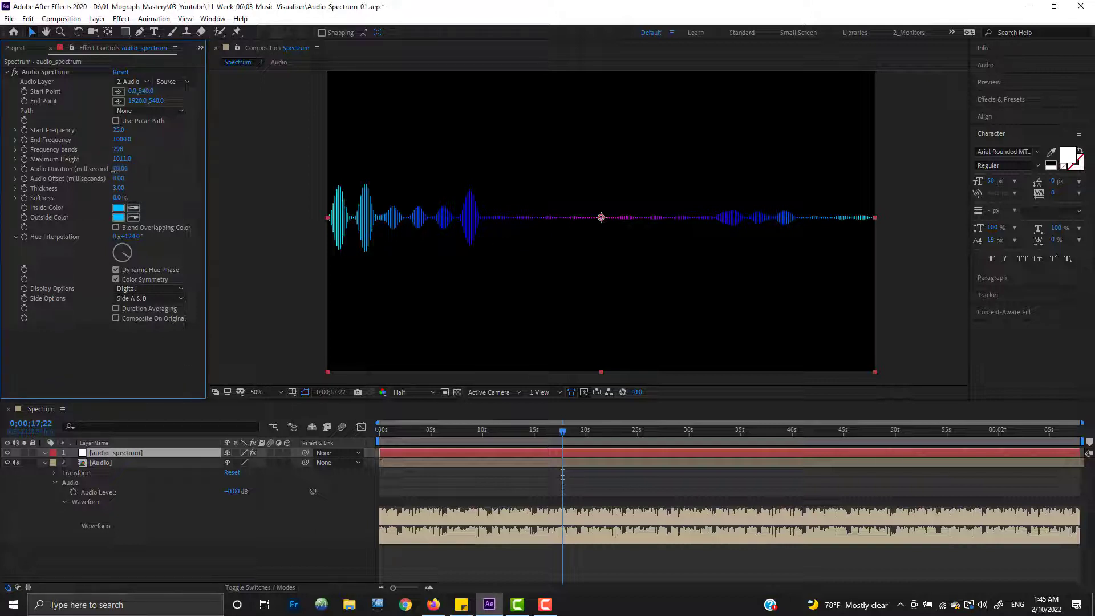
{"action": "left_click_drag", "start_coordinate": [116, 170], "coordinate": [111, 171]}
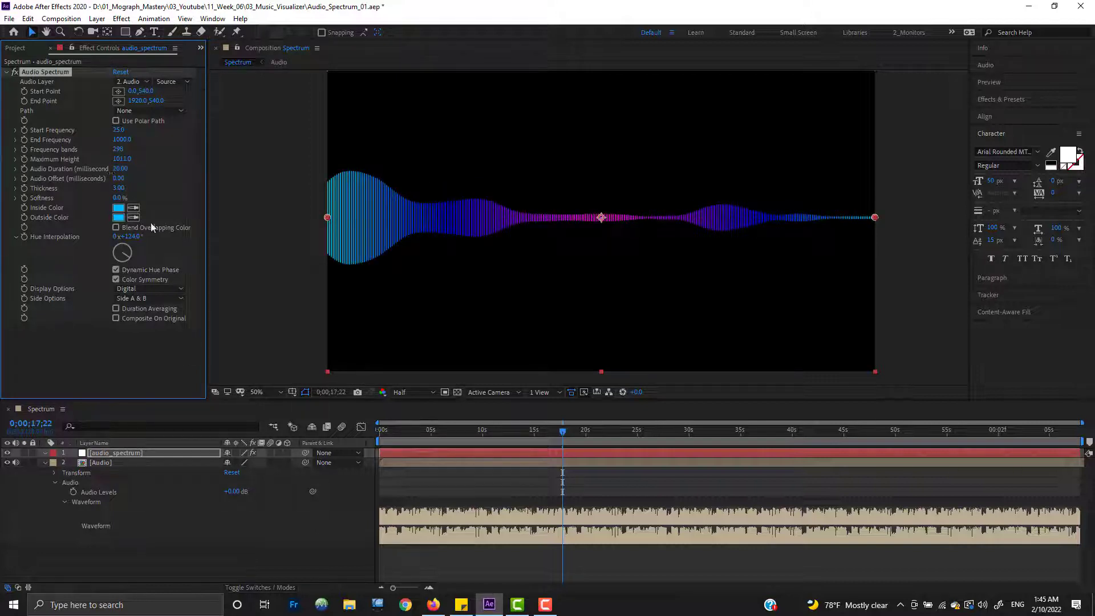
{"action": "left_click_drag", "start_coordinate": [440, 429], "coordinate": [577, 440]}
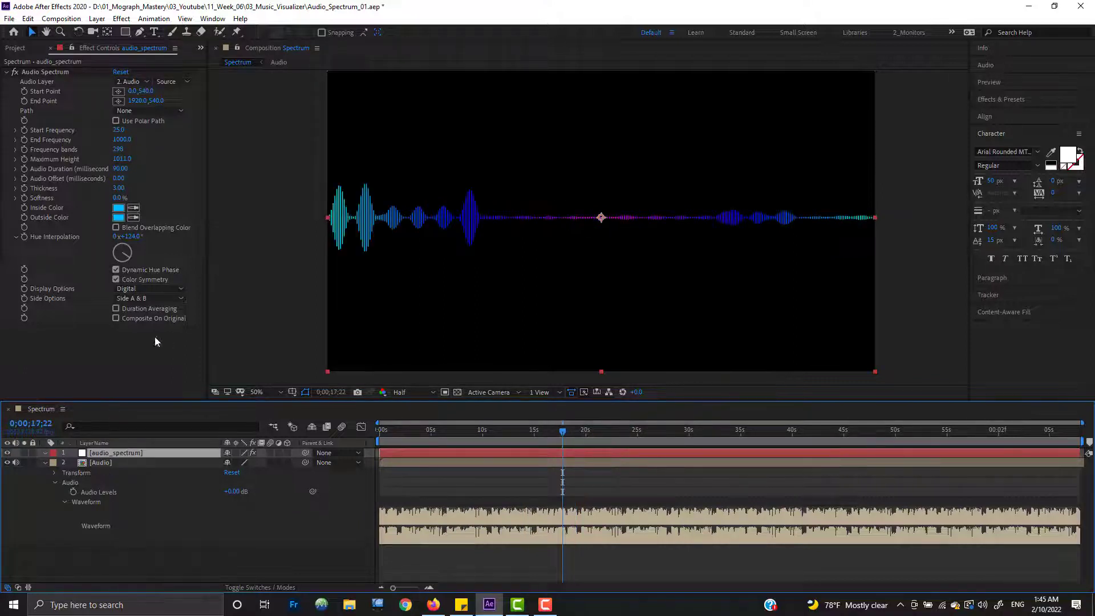
Turn on Duration Averaging and preview its effect on the spectrum around 0;00;04;21.
{"action": "left_click", "coordinate": [116, 308]}
{"action": "left_click", "coordinate": [442, 436]}
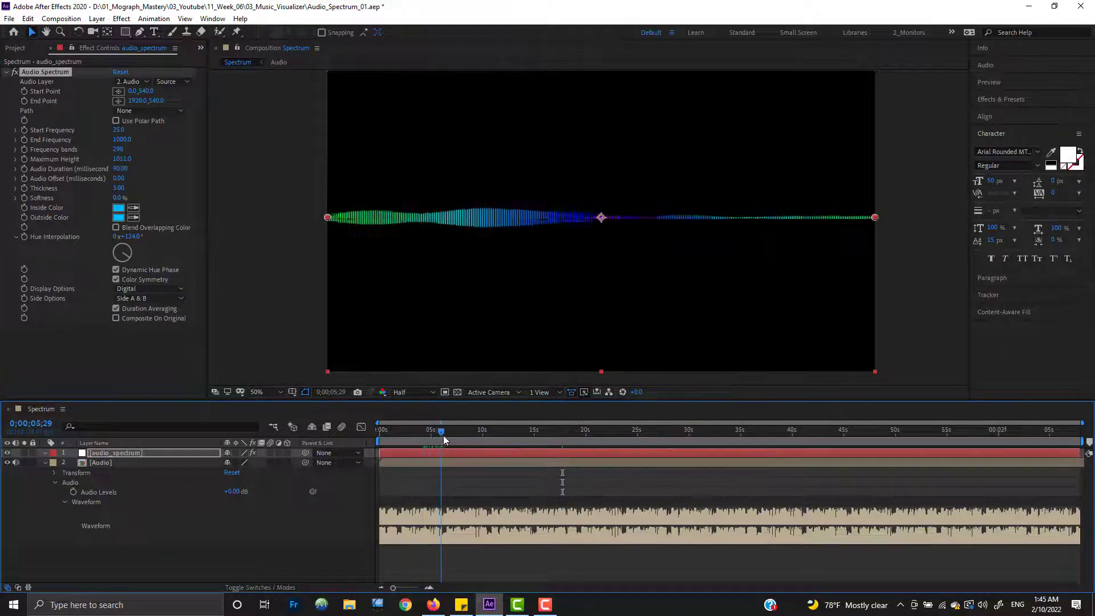
{"action": "left_click_drag", "start_coordinate": [444, 440], "coordinate": [428, 437]}
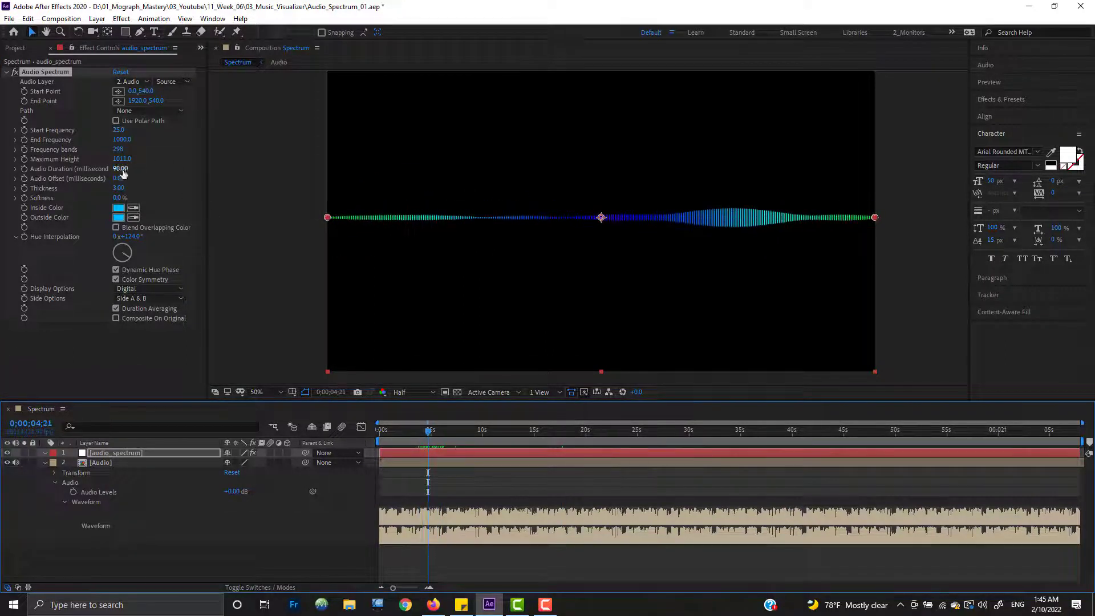
Try an Audio Duration of 20 milliseconds with averaging on, restore 90, and preview up to 0;00;13;05.
{"action": "left_click", "coordinate": [121, 169]}
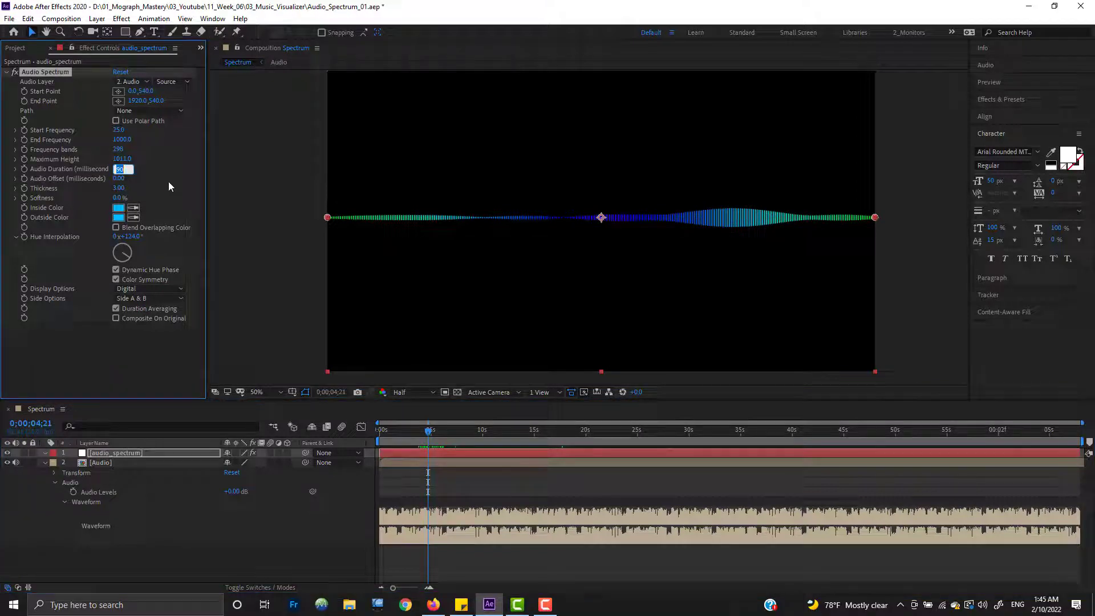
{"action": "type", "text": "20"}
{"action": "key", "text": "Return"}
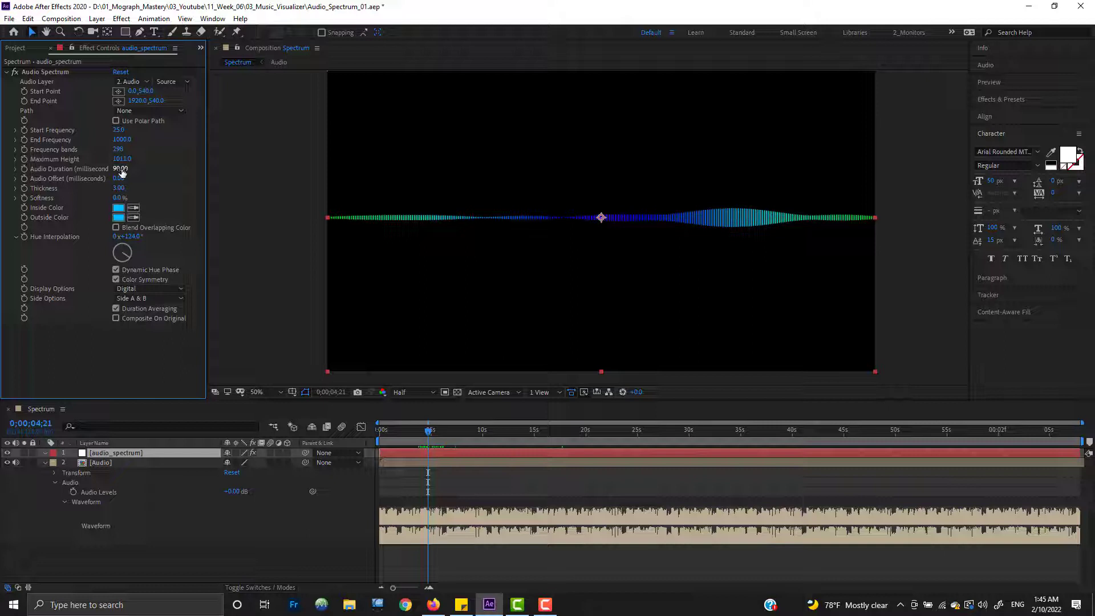
{"action": "left_click_drag", "start_coordinate": [428, 436], "coordinate": [514, 439]}
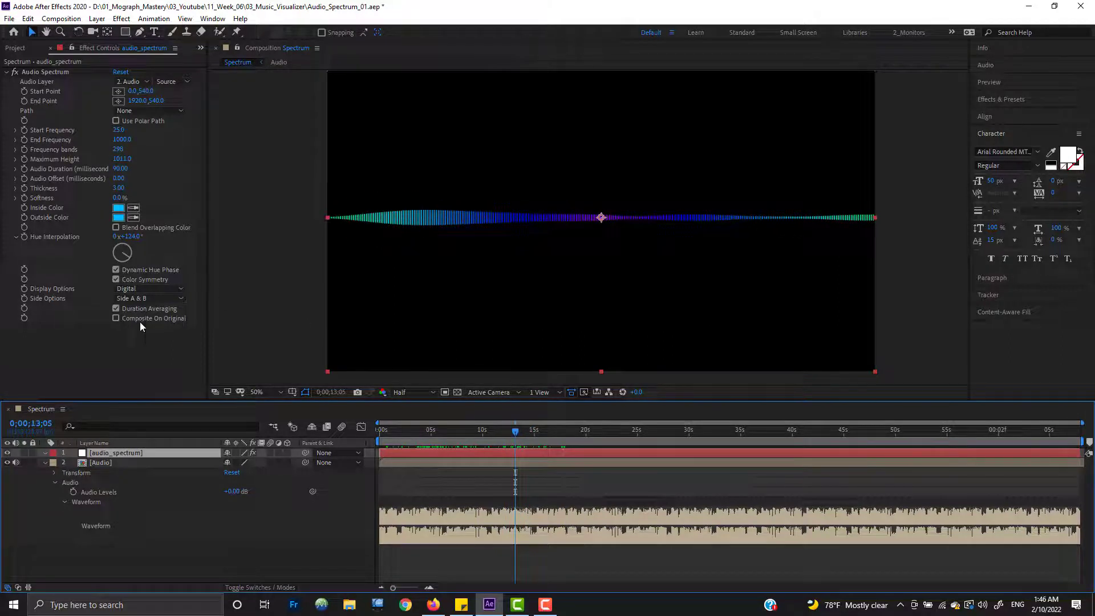
Turn off Duration Averaging, set the Audio Duration to 10 milliseconds, and preview frames up to 0;00;23;11 and at 0;00;11;02.
{"action": "left_click", "coordinate": [117, 309]}
{"action": "left_click_drag", "start_coordinate": [123, 169], "coordinate": [118, 170]}
{"action": "left_click_drag", "start_coordinate": [416, 435], "coordinate": [622, 437]}
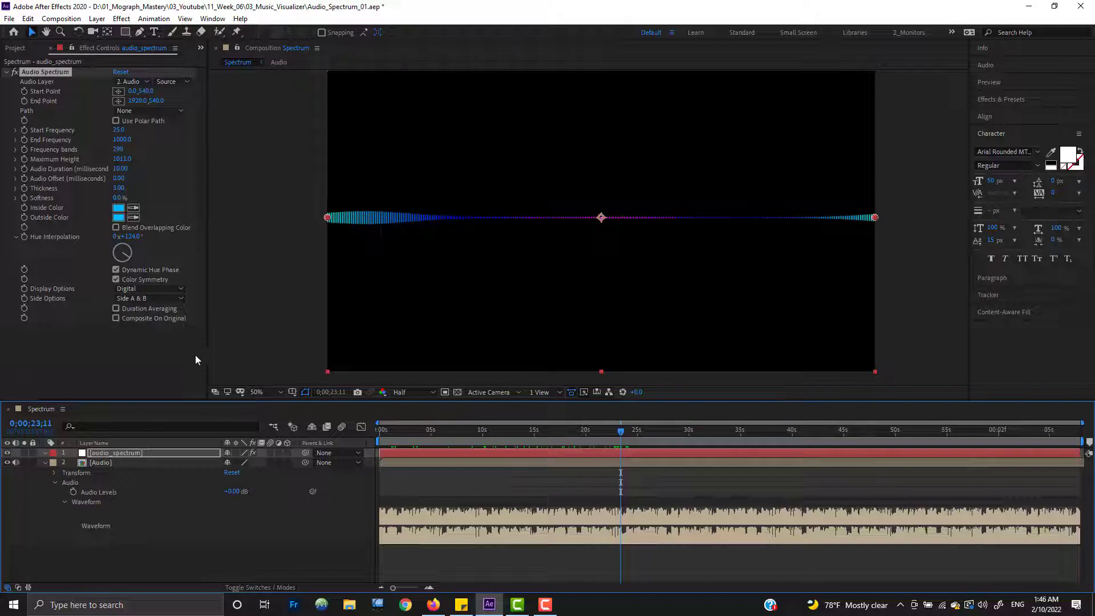
{"action": "left_click", "coordinate": [493, 434]}
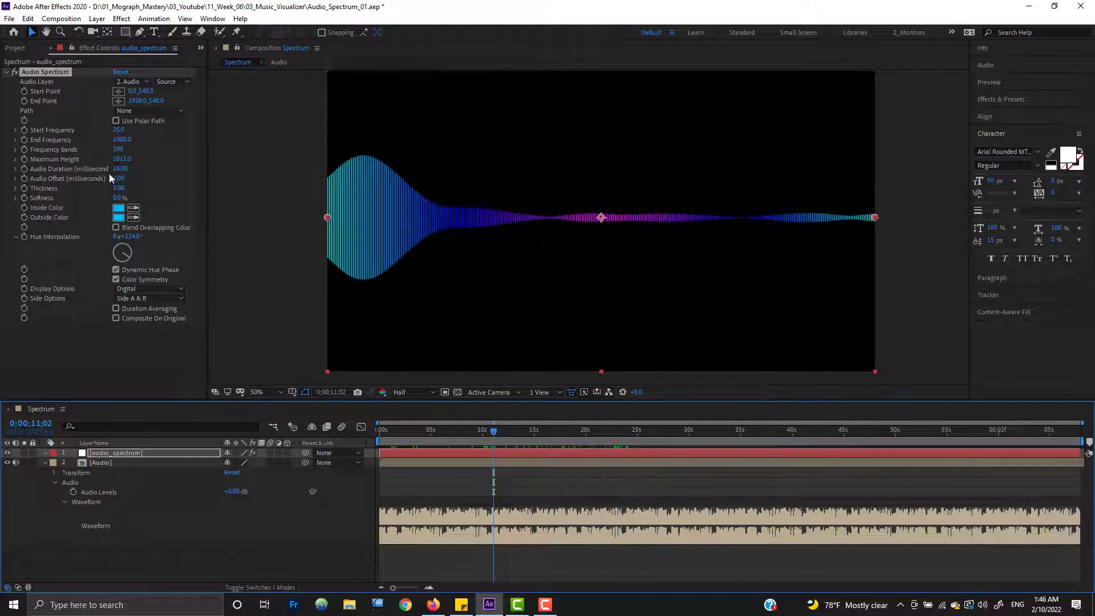
Set the Audio Duration to 90 milliseconds and compare the frame with Duration Averaging on and off.
{"action": "left_click", "coordinate": [120, 169]}
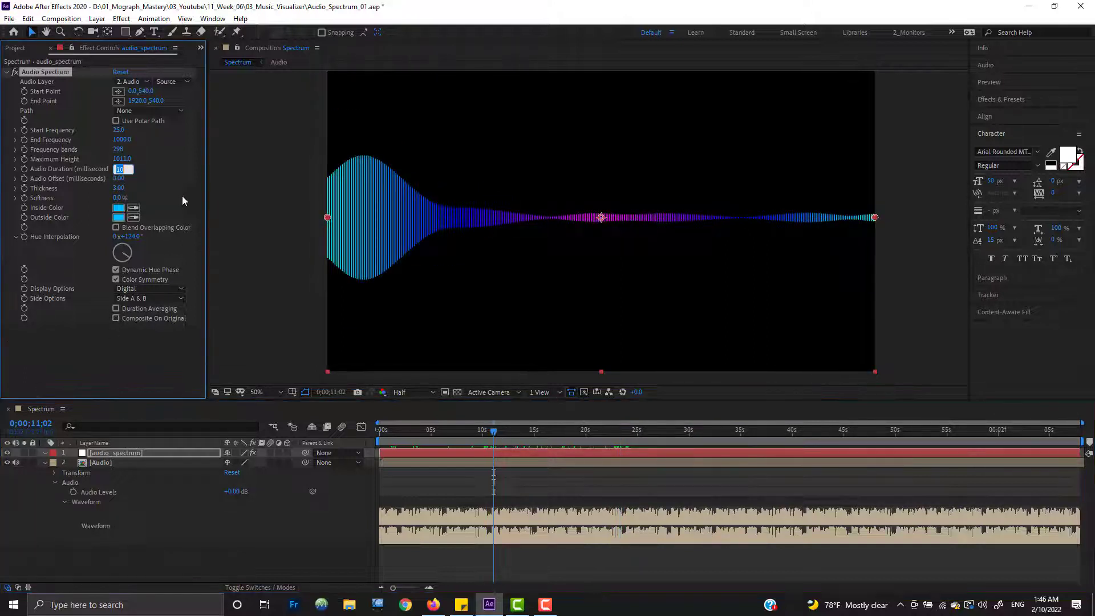
{"action": "type", "text": "90"}
{"action": "key", "text": "Return"}
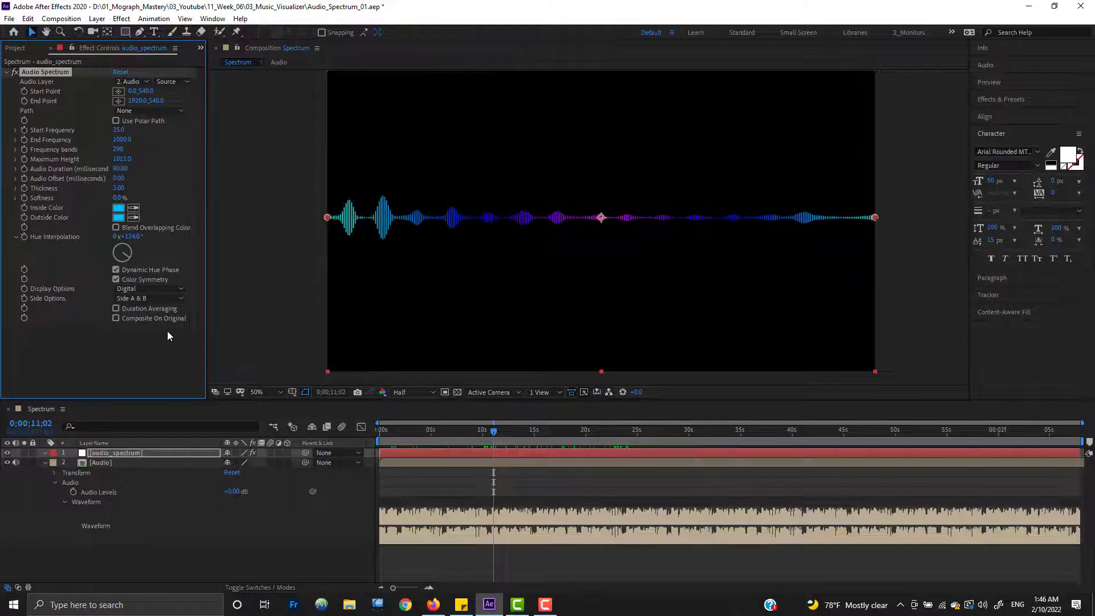
{"action": "left_click", "coordinate": [117, 308]}
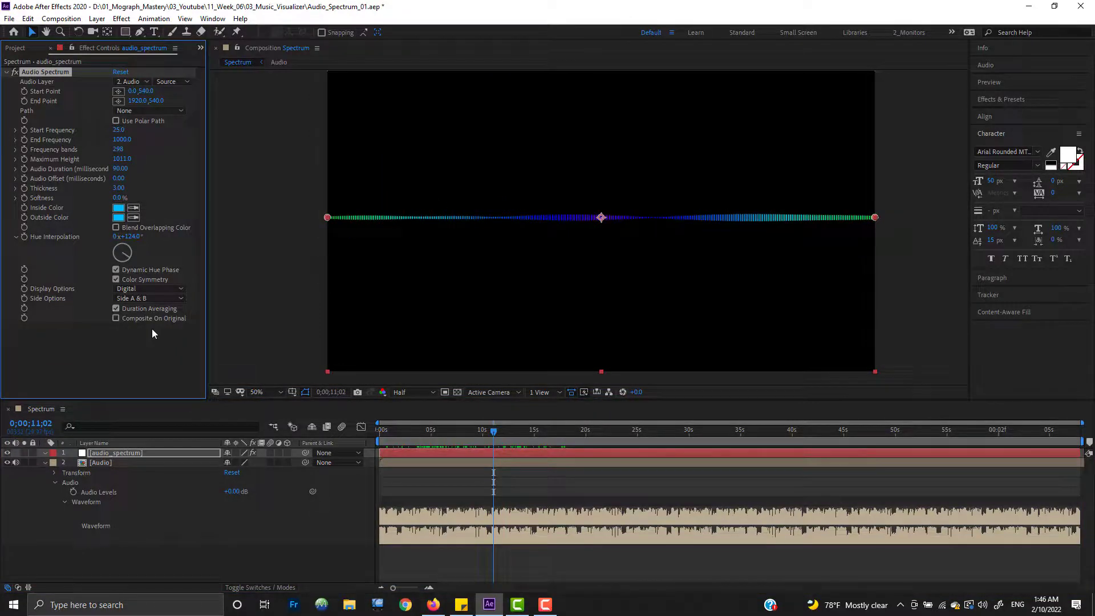
{"action": "left_click", "coordinate": [116, 309]}
View the spectrum with Composite On Original enabled, turn it off again, and set the Maximum Height to 2381.
{"action": "left_click", "coordinate": [116, 318]}
{"action": "scroll", "coordinate": [516, 252], "scroll_direction": "down", "scroll_amount": 1}
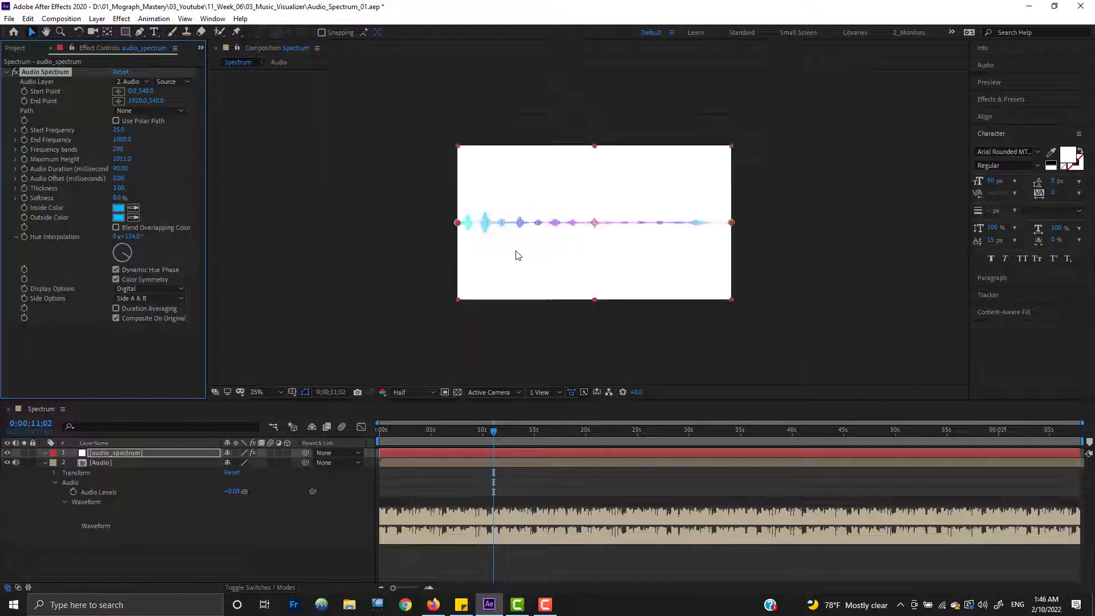
{"action": "scroll", "coordinate": [516, 256], "scroll_direction": "up", "scroll_amount": 1}
{"action": "left_click", "coordinate": [124, 457]}
{"action": "left_click", "coordinate": [116, 319]}
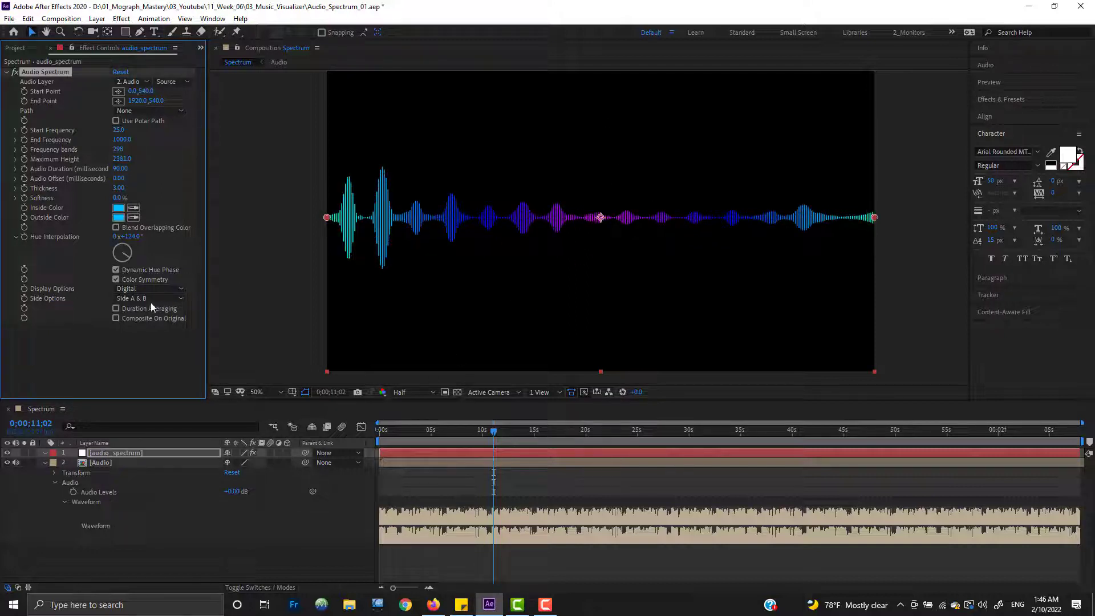
Compare the Side A option with Side A & B in the spectrum's Side Options.
{"action": "left_click", "coordinate": [153, 299]}
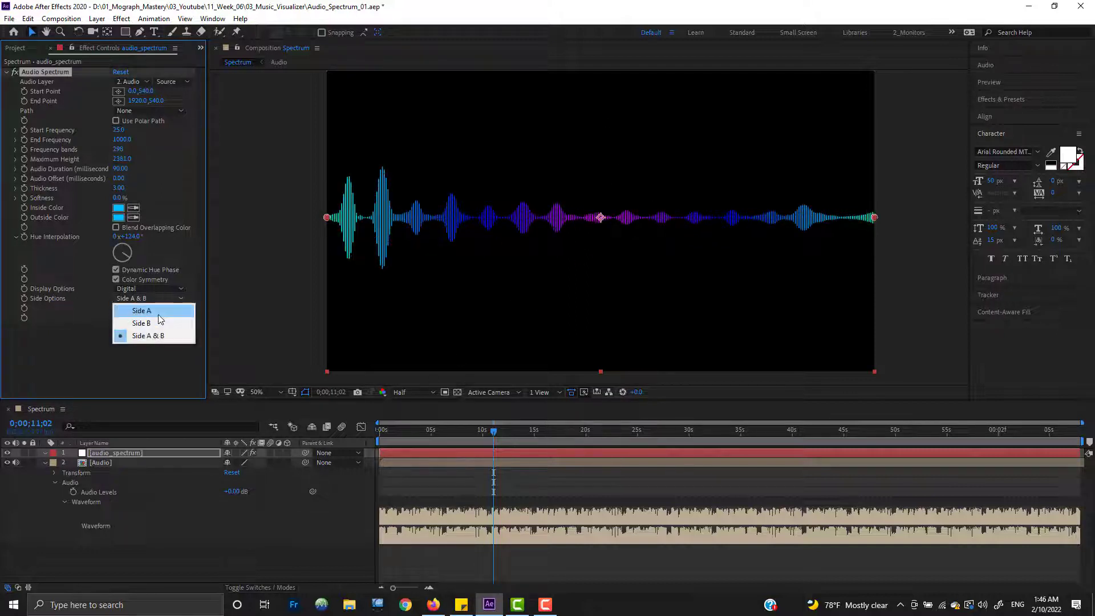
{"action": "left_click", "coordinate": [143, 311]}
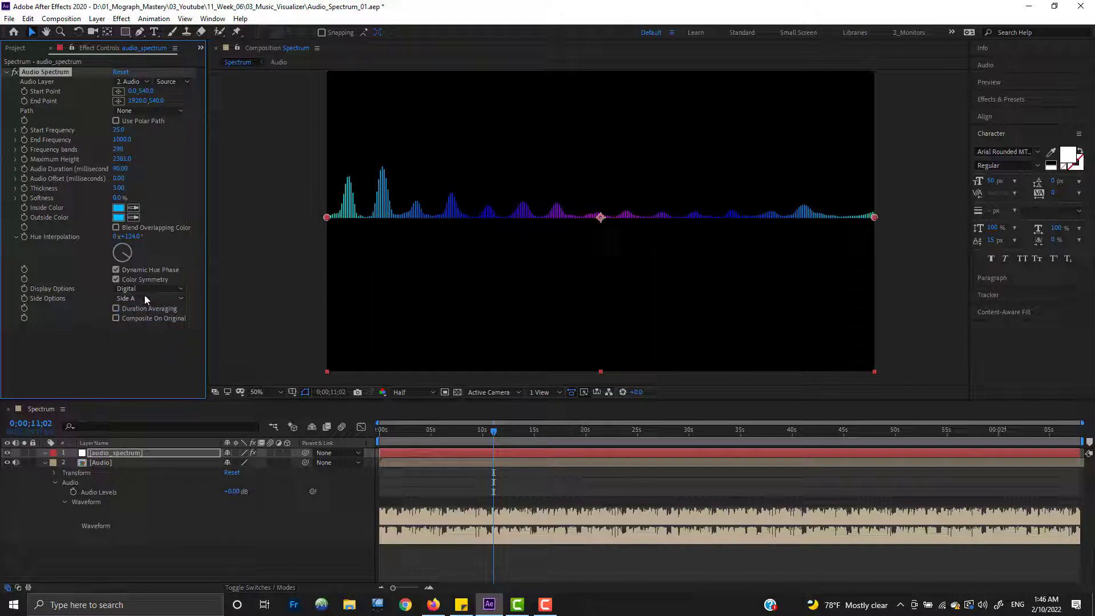
{"action": "left_click", "coordinate": [145, 300]}
{"action": "left_click", "coordinate": [155, 337]}
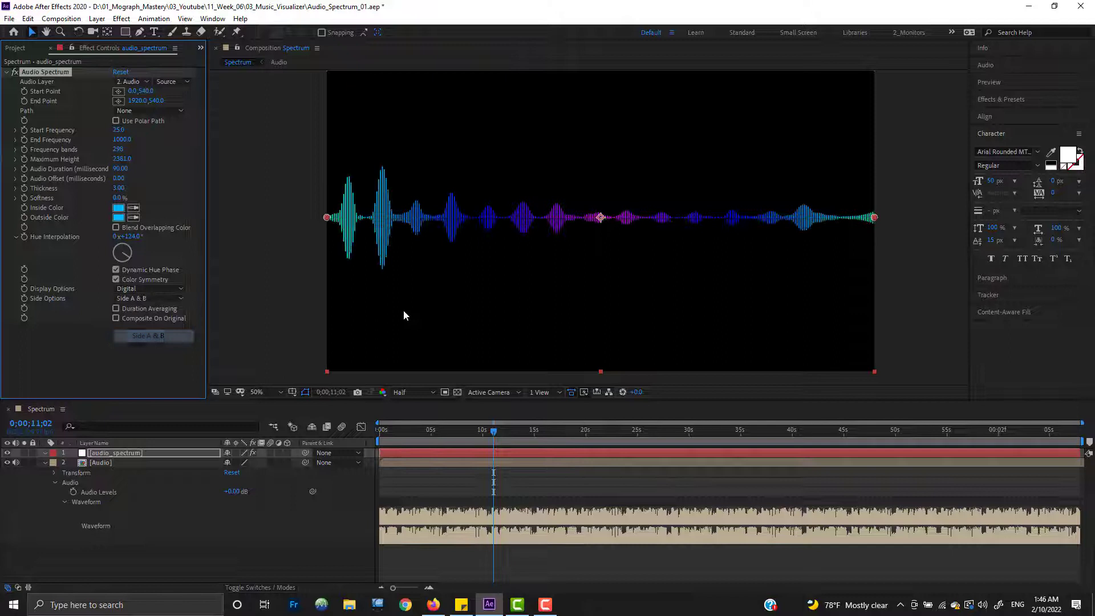
Set Side Options to Side B and preview the downward spectrum up to 0;00;13;11.
{"action": "left_click", "coordinate": [150, 299]}
{"action": "left_click", "coordinate": [145, 320]}
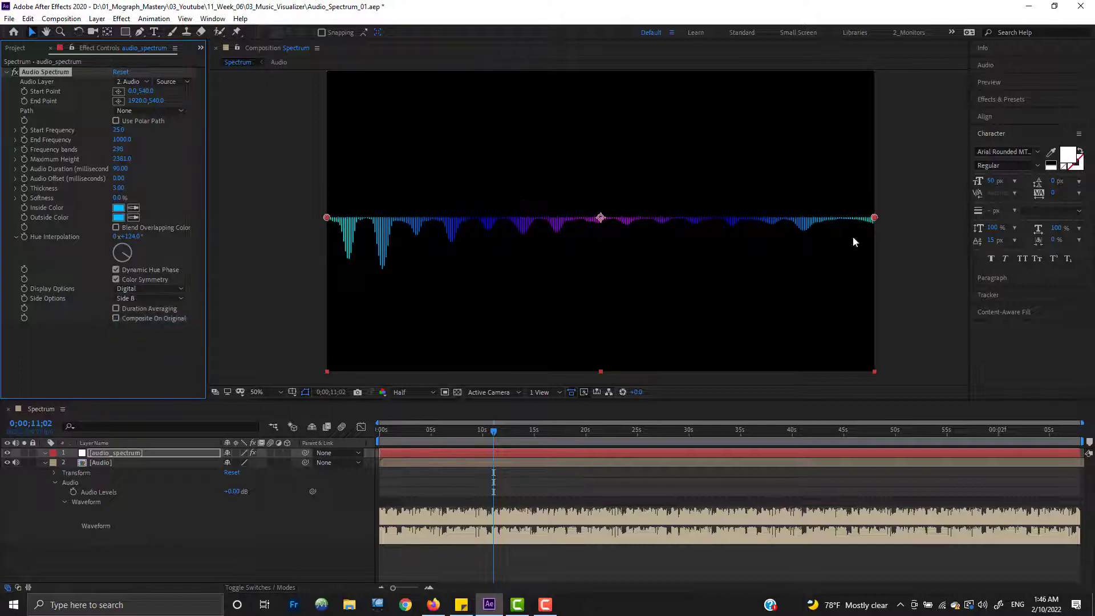
{"action": "left_click_drag", "start_coordinate": [470, 436], "coordinate": [518, 440]}
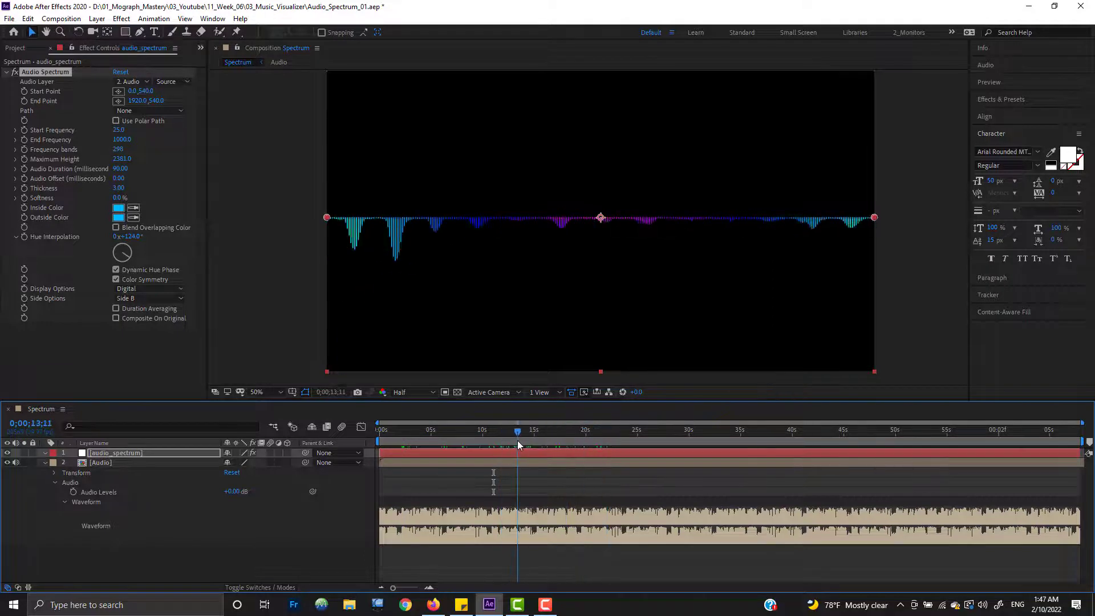
Duplicate the audio_spectrum layer and set the upper copy's Side Options to Side A.
{"action": "left_click", "coordinate": [447, 452]}
{"action": "key", "text": "ctrl+d"}
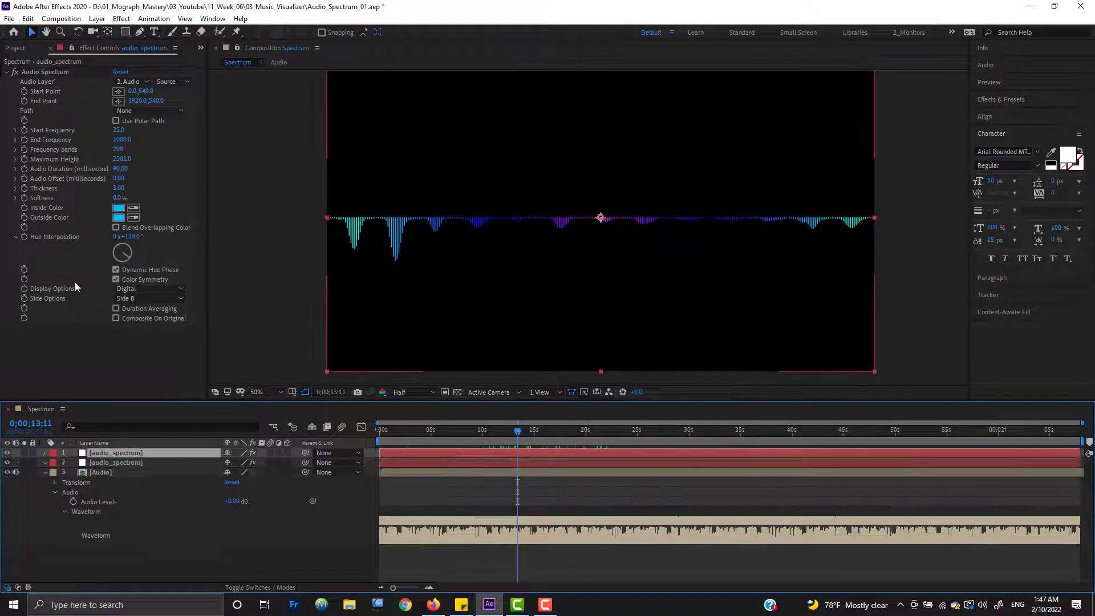
{"action": "left_click", "coordinate": [152, 298]}
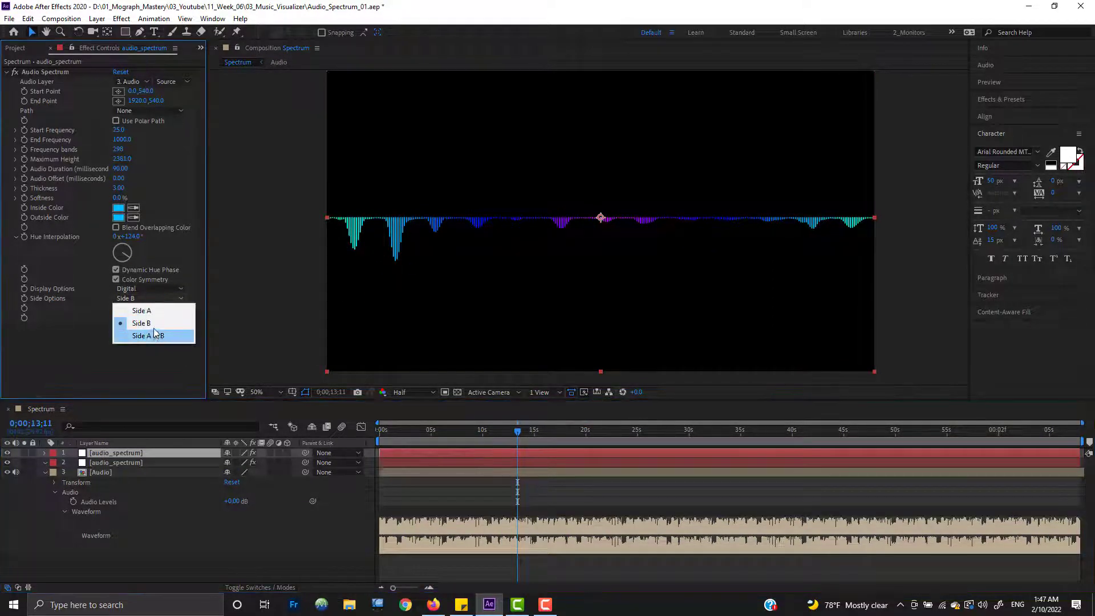
{"action": "left_click", "coordinate": [154, 312]}
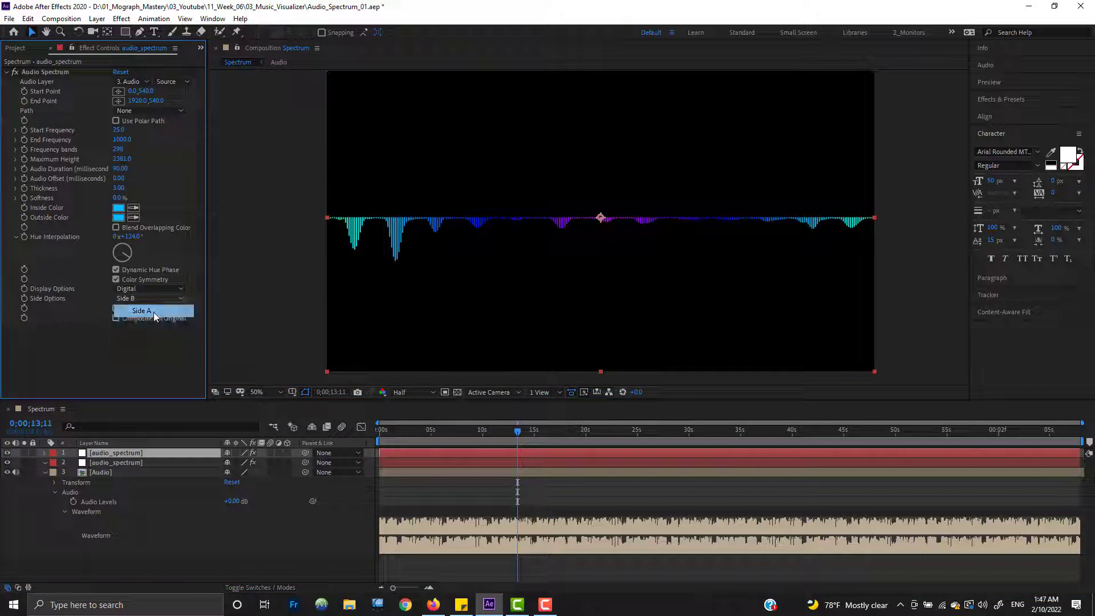
Lower the opacity of the second audio_spectrum layer to form a faint reflection, and preview up to 0;00;07;14.
{"action": "left_click", "coordinate": [135, 463]}
{"action": "key", "text": "t"}
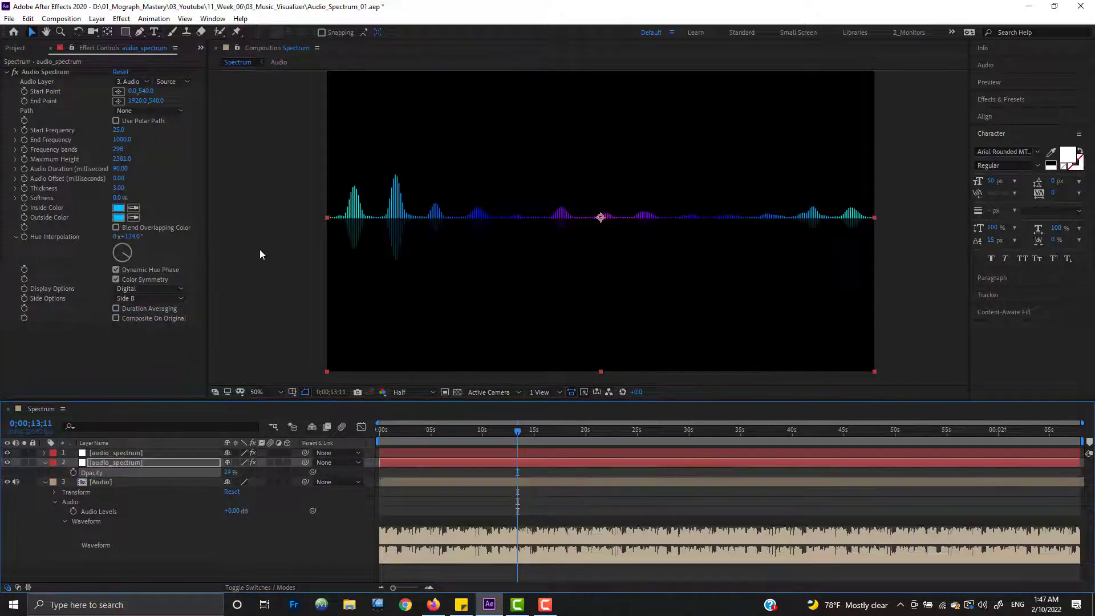
{"action": "mouse_move", "coordinate": [439, 443]}
{"action": "left_mouse_down"}
{"action": "mouse_move", "coordinate": [421, 435]}
{"action": "mouse_move", "coordinate": [456, 433]}
{"action": "left_mouse_up"}
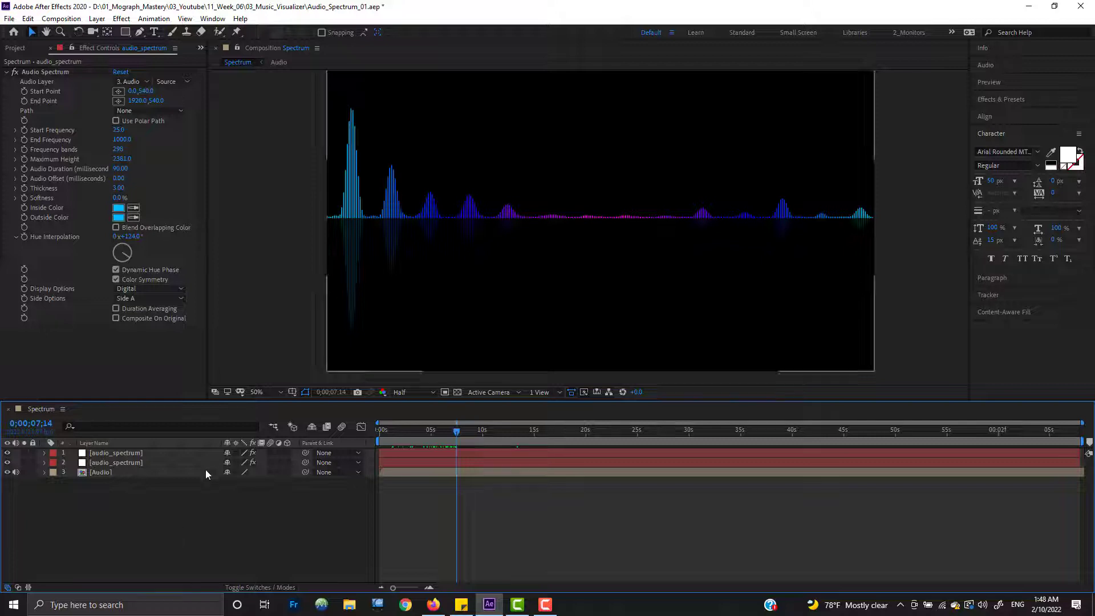
Pre-compose both audio_spectrum layers and the Audio layer together under the default name.
{"action": "left_click", "coordinate": [133, 461]}
{"action": "left_click", "coordinate": [132, 453]}
{"action": "left_click", "coordinate": [116, 471], "text": "shift"}
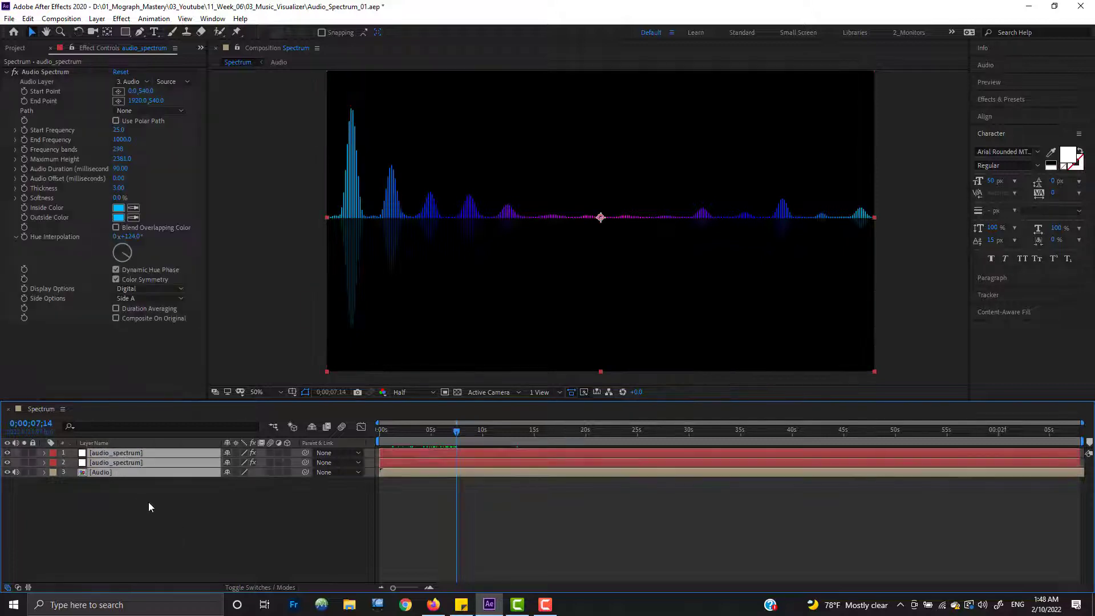
{"action": "key", "text": "ctrl+shift+c"}
{"action": "left_click", "coordinate": [477, 251]}
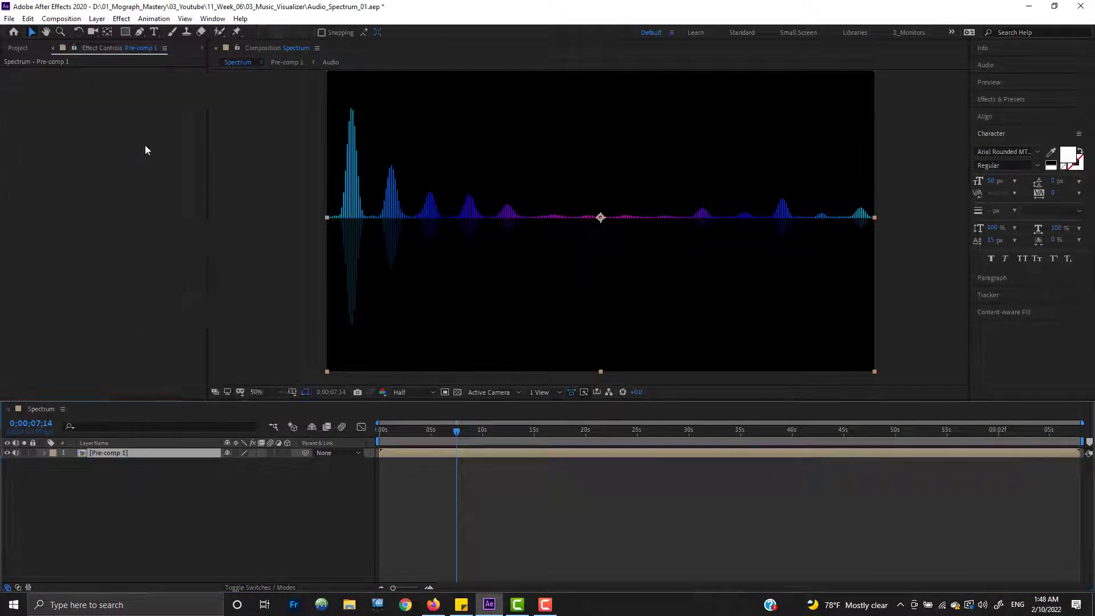
Apply the CC Cylinder effect to Pre-comp 1 and add a two-node camera with the 50mm preset.
{"action": "right_click", "coordinate": [147, 150]}
{"action": "mouse_move", "coordinate": [215, 383]}
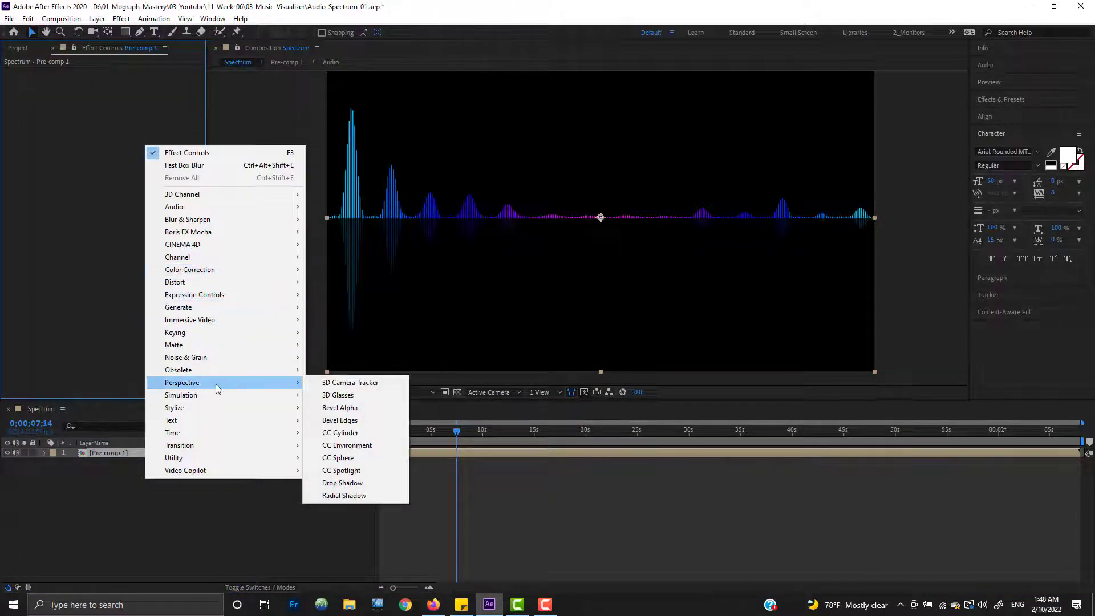
{"action": "left_click", "coordinate": [342, 433]}
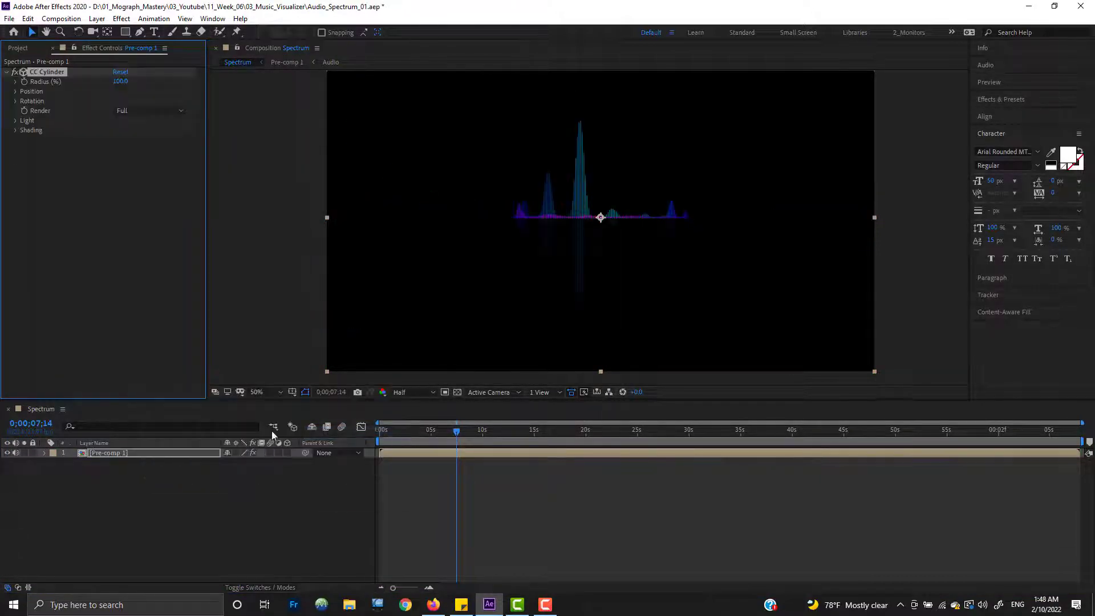
{"action": "key", "text": "ctrl+alt+shift+c"}
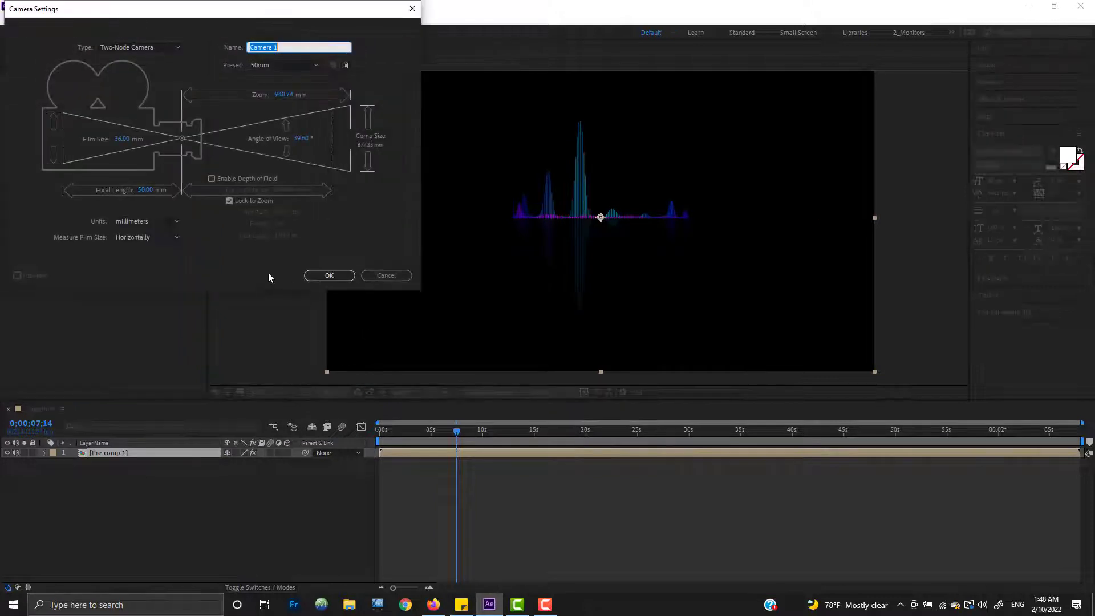
{"action": "left_click", "coordinate": [324, 276]}
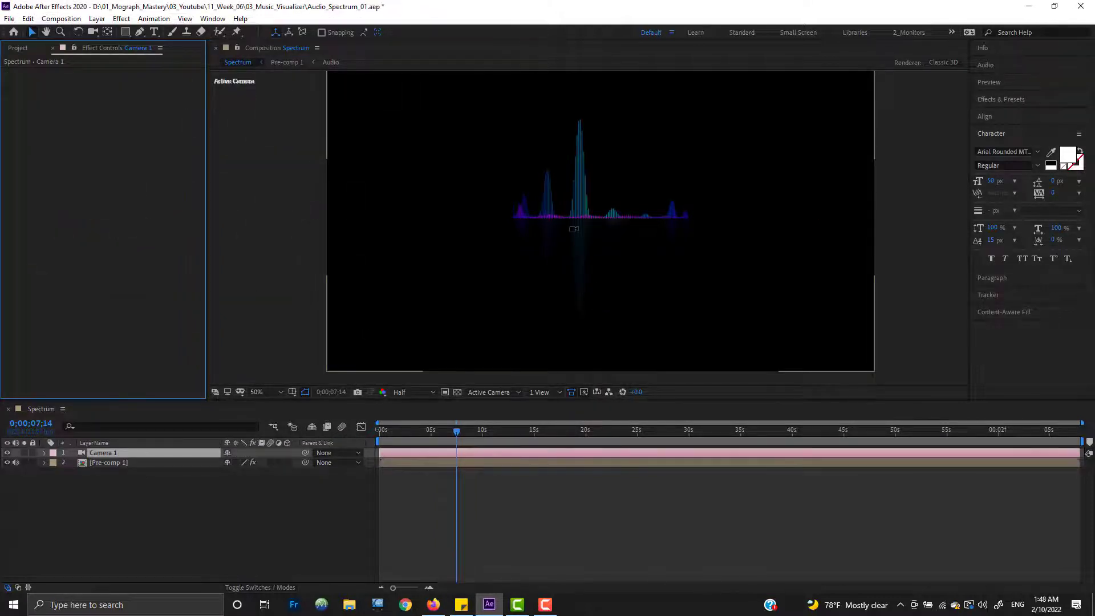
Set the CC Cylinder Radius on Pre-comp 1 to 187% and preview the spectrum ring.
{"action": "left_click", "coordinate": [125, 462]}
{"action": "left_click_drag", "start_coordinate": [120, 81], "coordinate": [170, 86]}
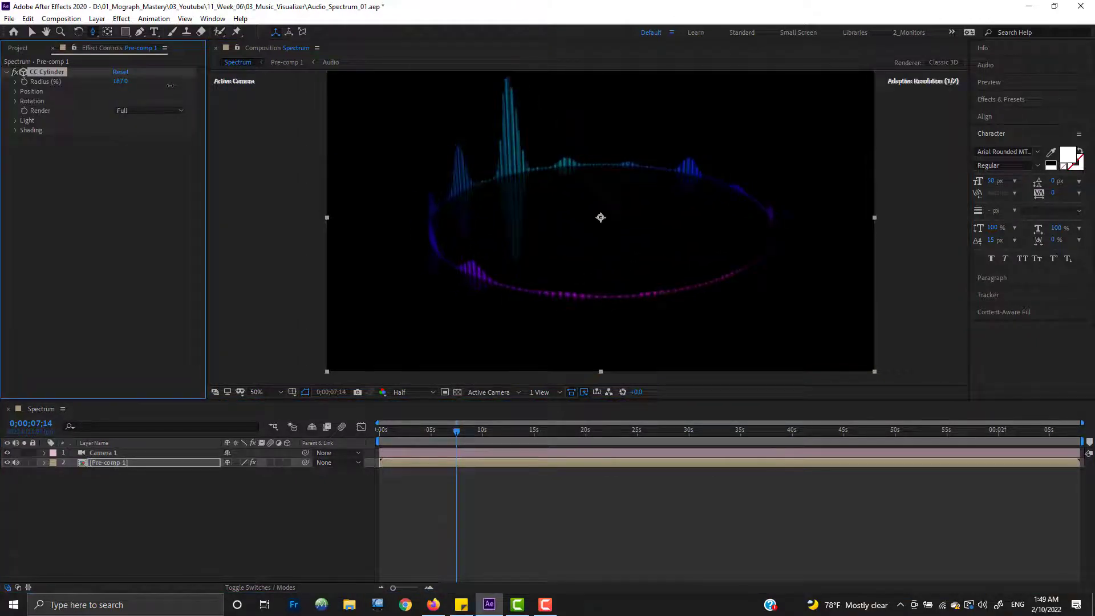
{"action": "left_click", "coordinate": [582, 519]}
{"action": "key", "text": "space"}
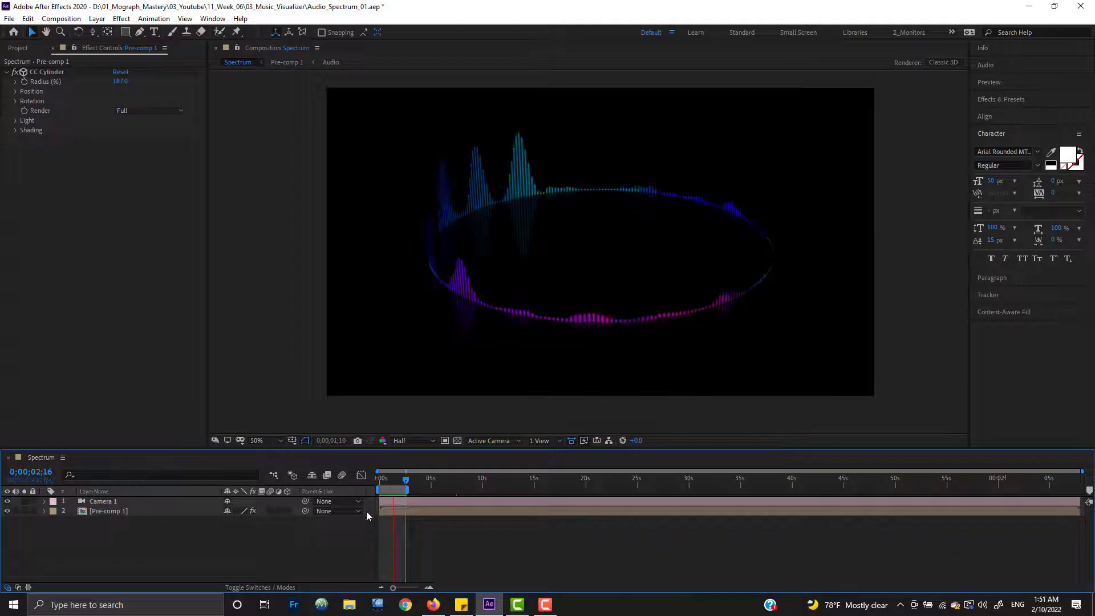
Move the current time to 0;00;01;11 and orbit the camera around the spectrum ring.
{"action": "left_click_drag", "start_coordinate": [401, 482], "coordinate": [393, 482]}
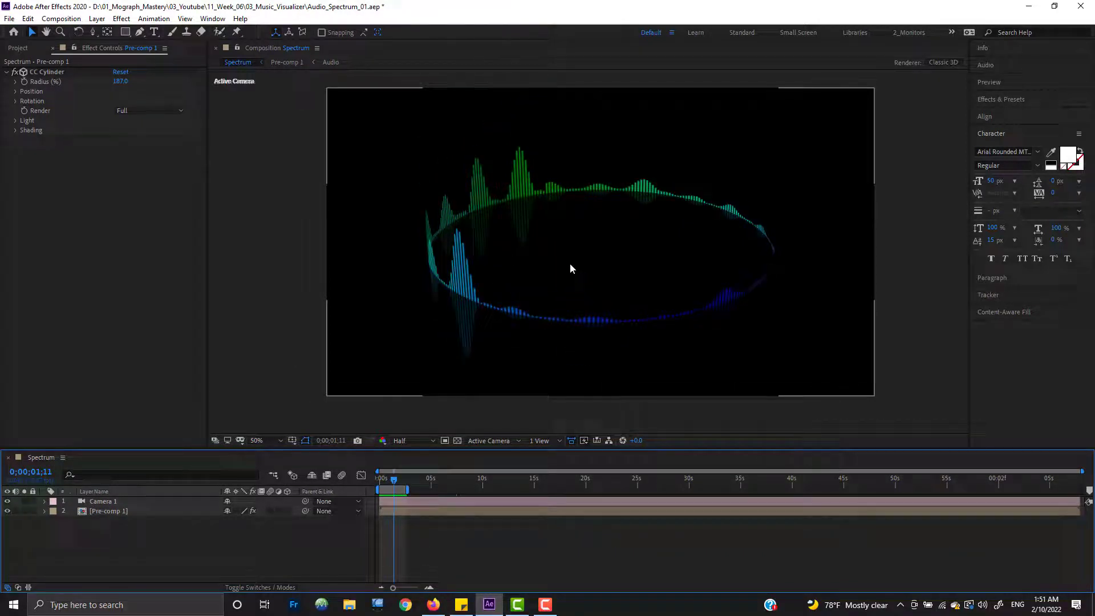
{"action": "key", "text": "c"}
{"action": "mouse_move", "coordinate": [585, 264]}
{"action": "left_mouse_down"}
{"action": "mouse_move", "coordinate": [777, 262]}
{"action": "mouse_move", "coordinate": [655, 310]}
{"action": "mouse_move", "coordinate": [582, 274]}
{"action": "left_mouse_up"}
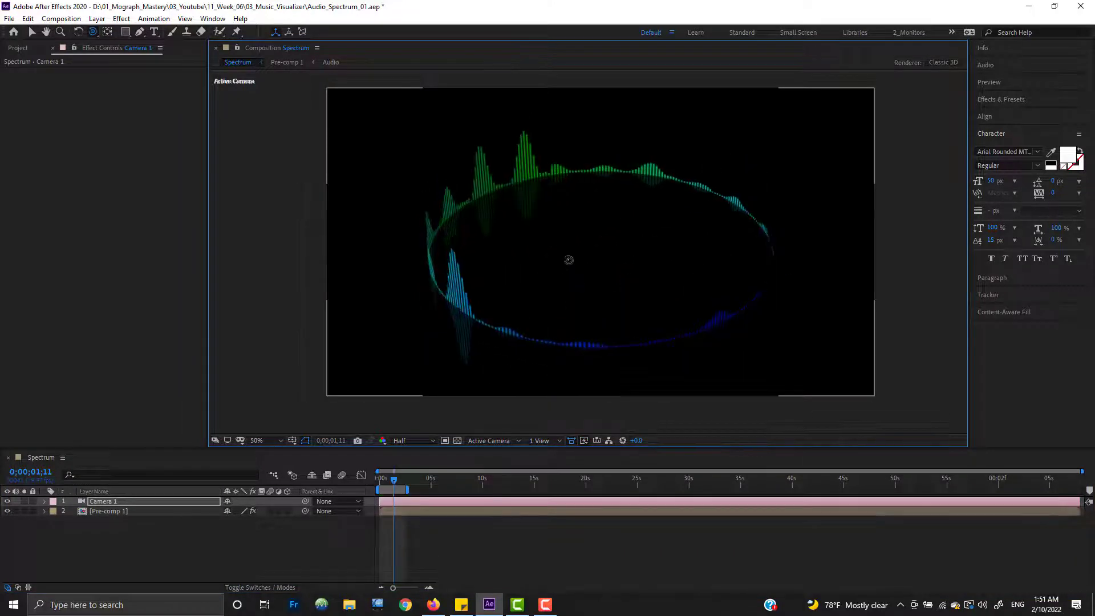
Try spinning the spectrum ring on Pre-comp 1 by setting the CC Cylinder's Rotation Y to about 151°.
{"action": "left_click", "coordinate": [105, 510]}
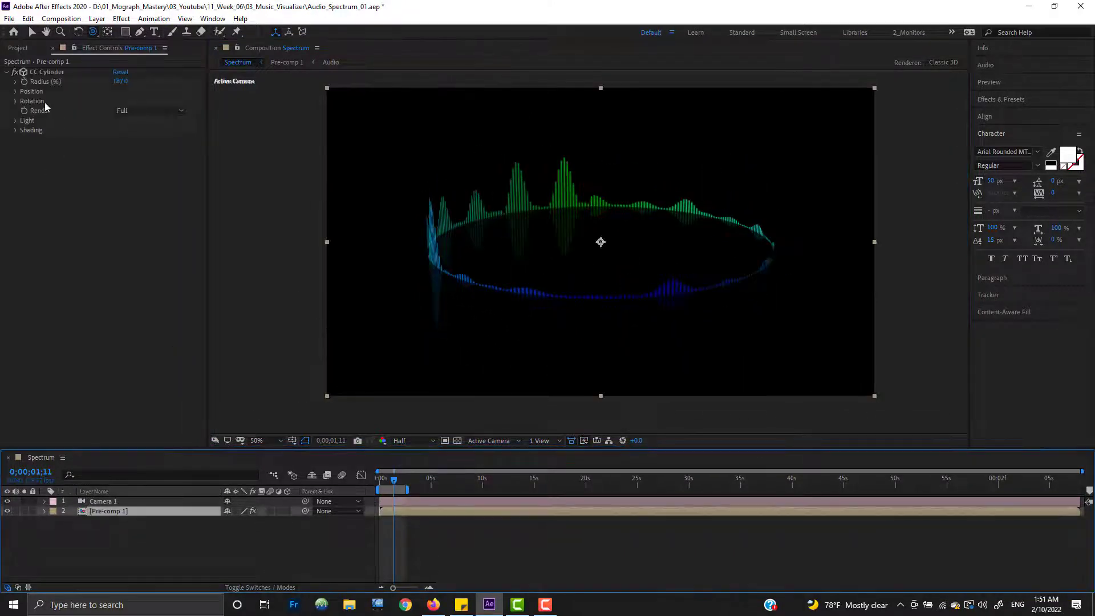
{"action": "left_click", "coordinate": [16, 102]}
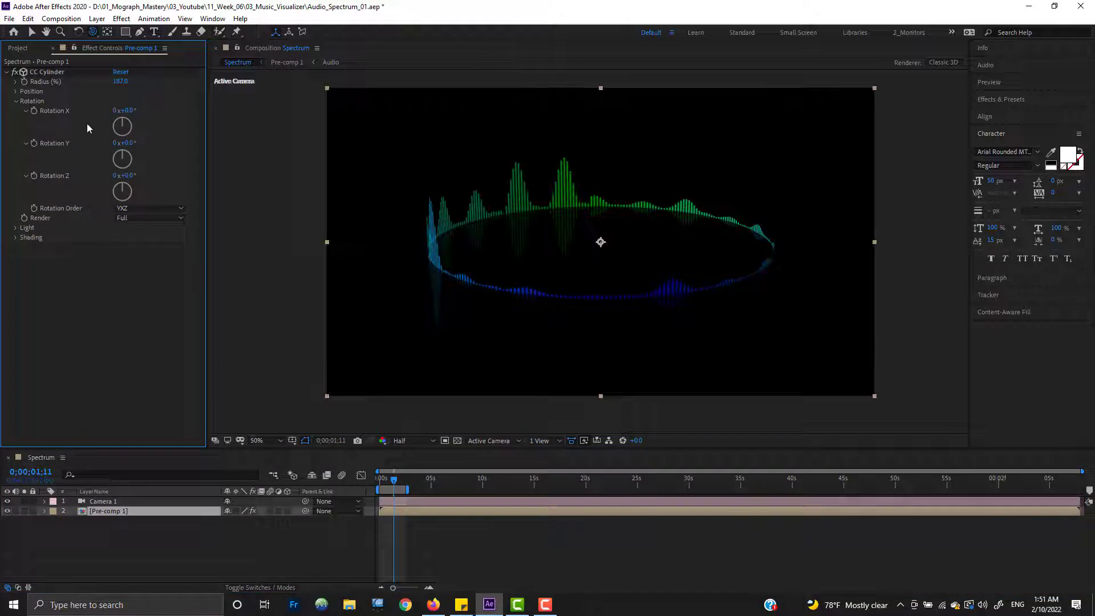
{"action": "left_click_drag", "start_coordinate": [127, 142], "coordinate": [215, 141]}
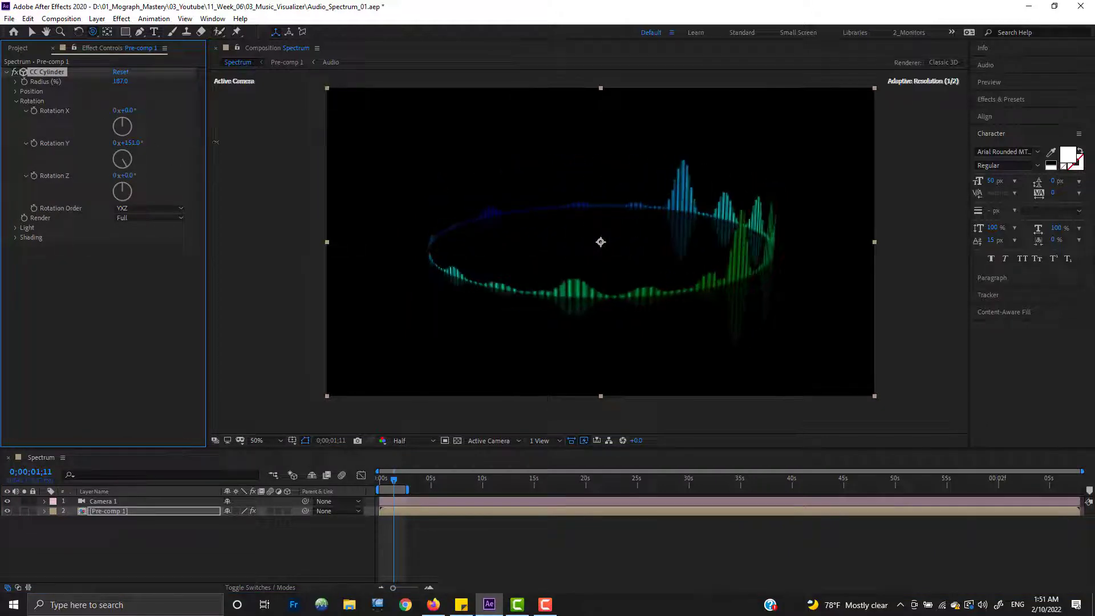
Drive the CC Cylinder's Rotation Y with the expression time*125 and preview the spinning ring.
{"action": "left_click", "coordinate": [34, 144], "text": "alt"}
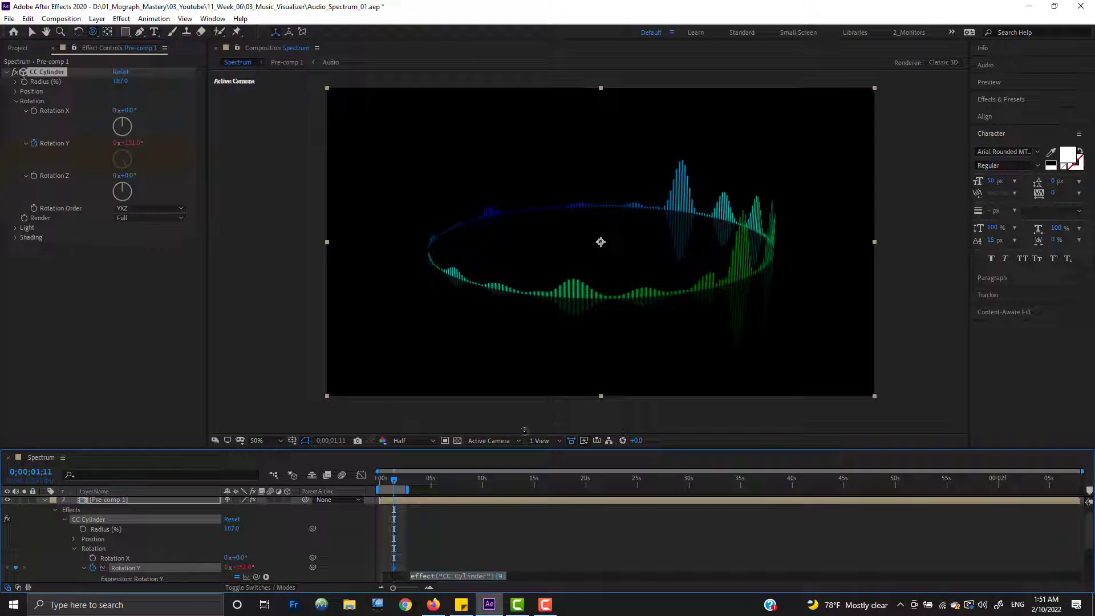
{"action": "type", "text": "time"}
{"action": "key", "text": "Escape"}
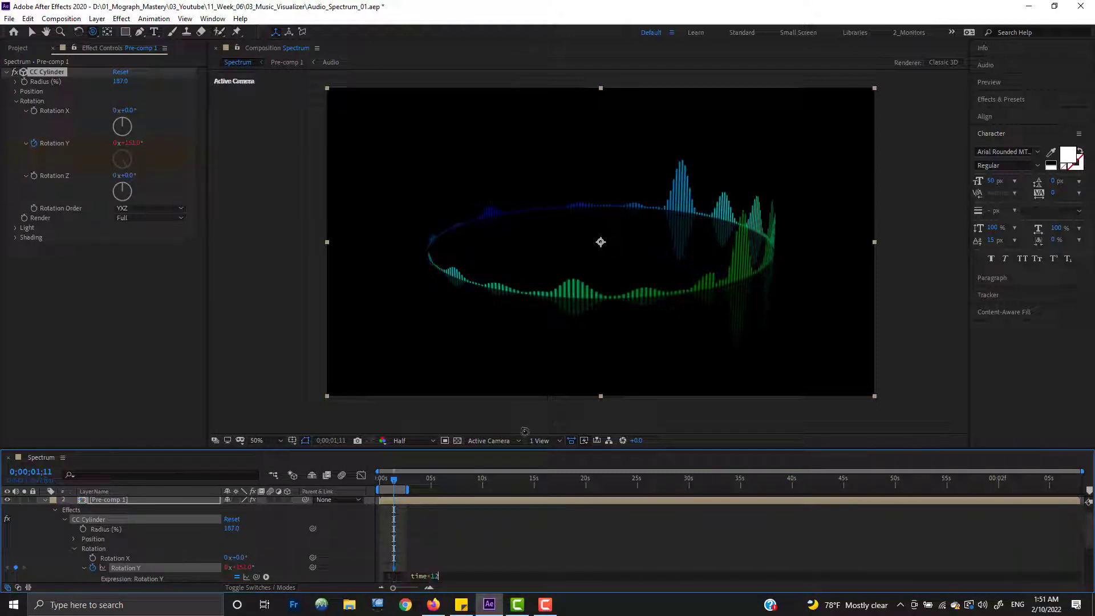
{"action": "key", "text": "KP_Enter"}
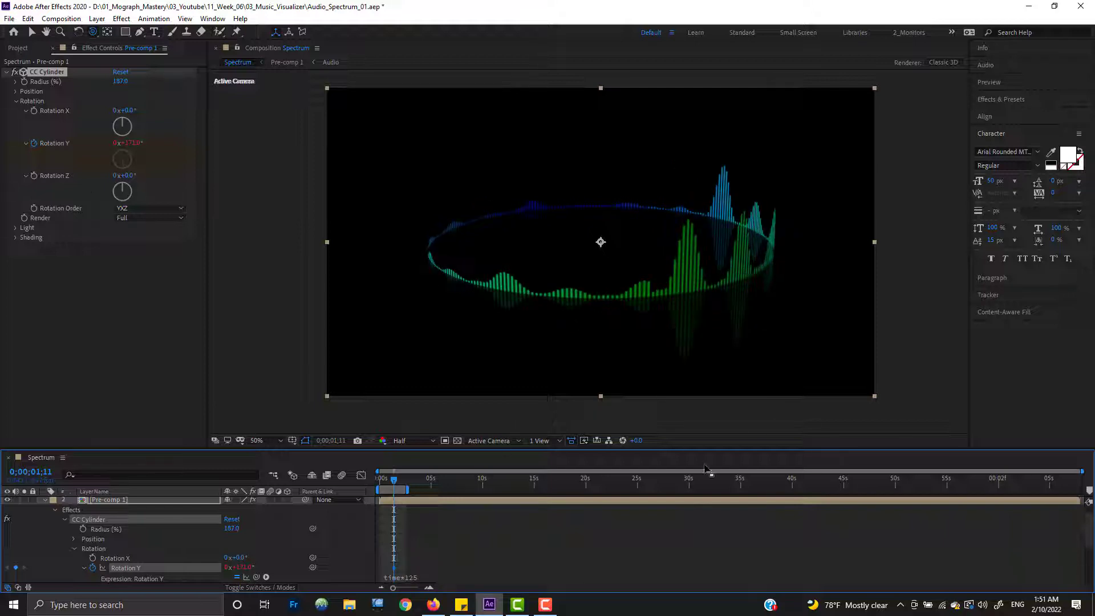
{"action": "key", "text": "space"}
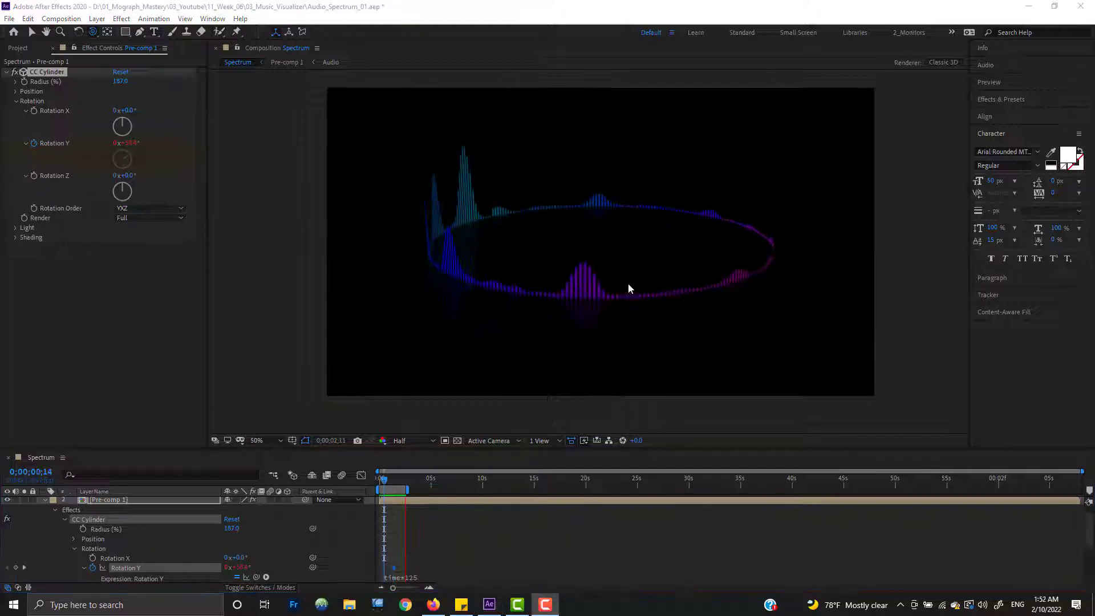